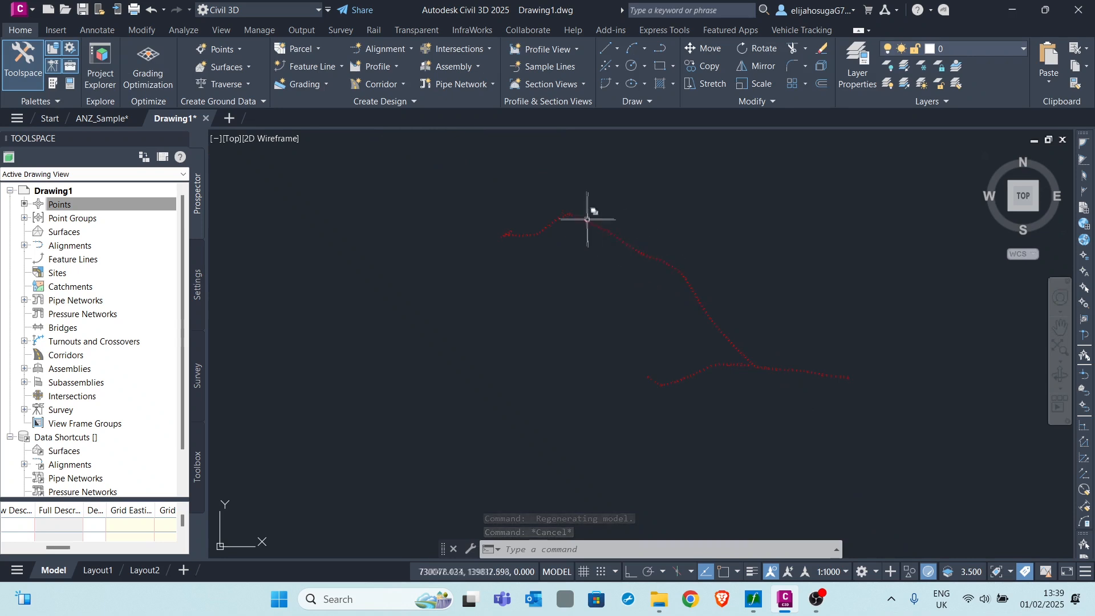
# Step: Examine the imported survey points along the main road and its branch, from the full extent down to individual points
pyautogui.scroll(3, 587, 219)
pyautogui.scroll(-5, 605, 220)
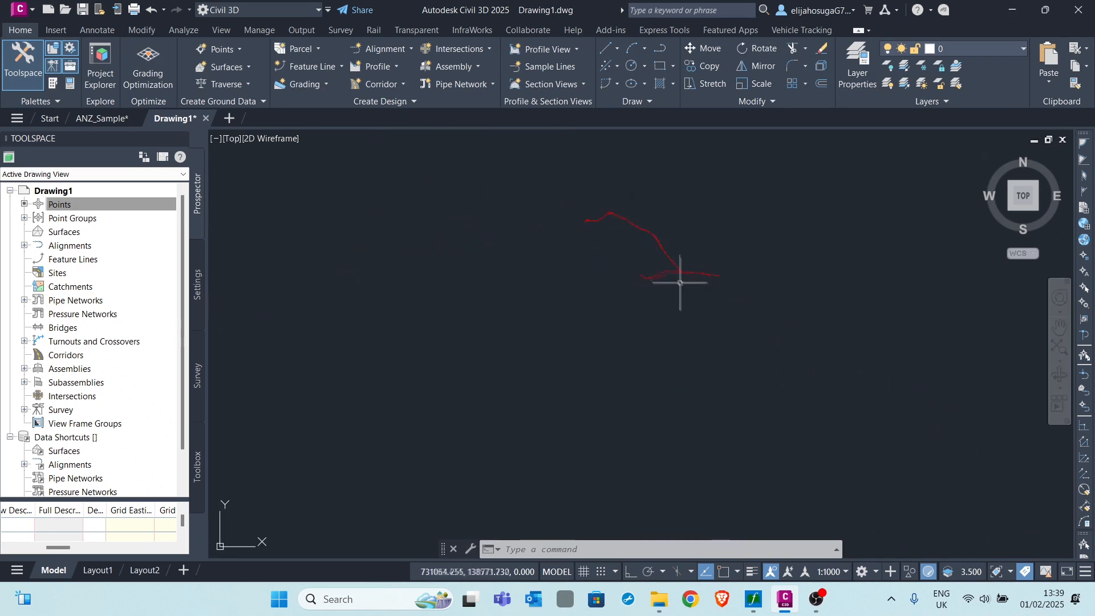
pyautogui.scroll(5, 667, 235)
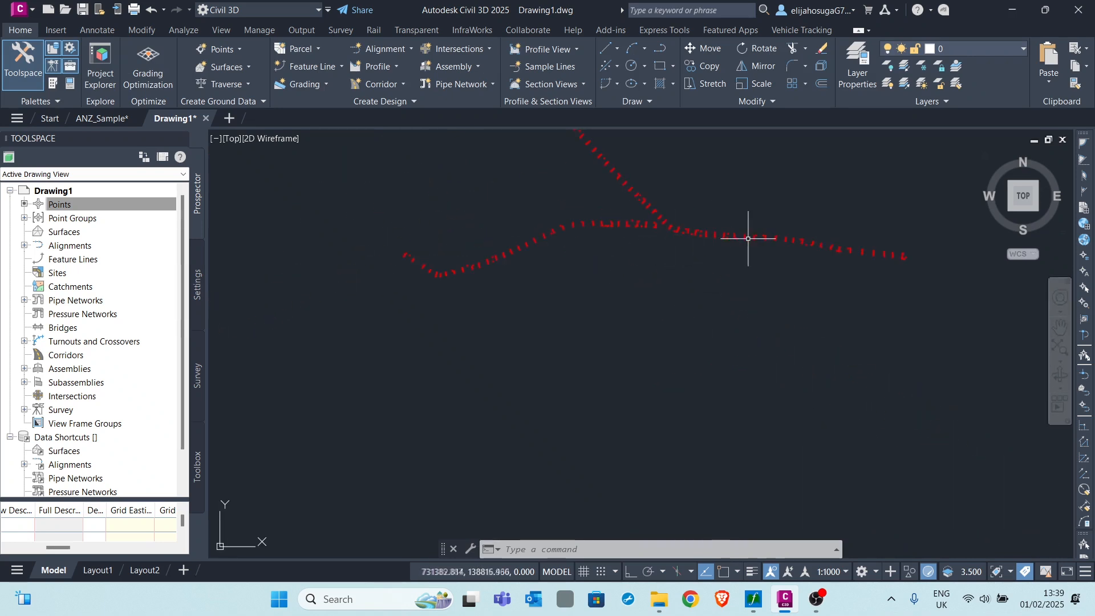
pyautogui.scroll(2, 758, 239)
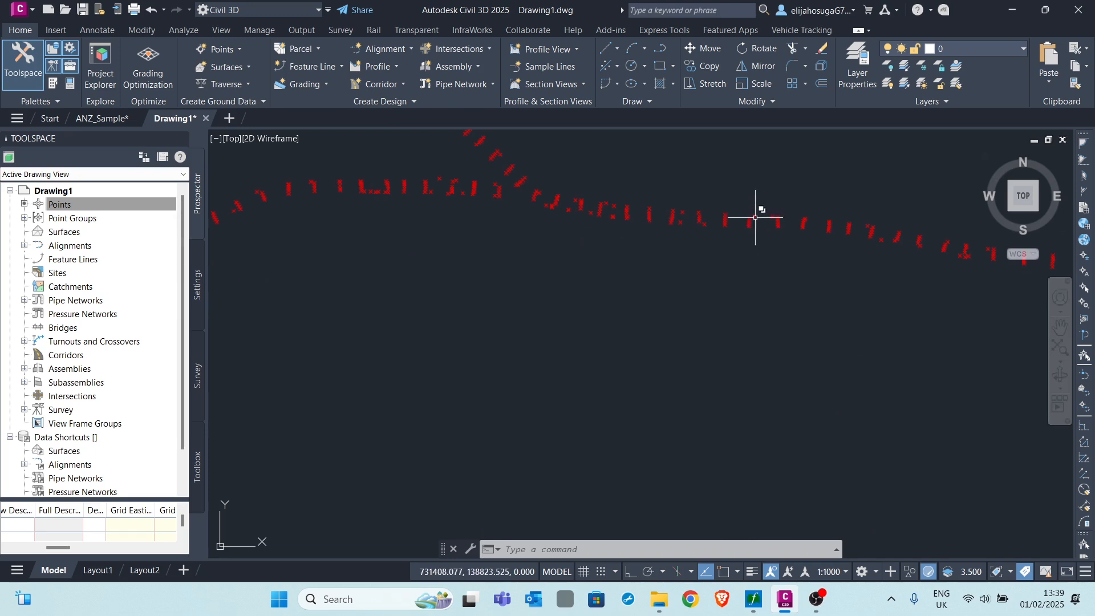
pyautogui.scroll(5, 676, 215)
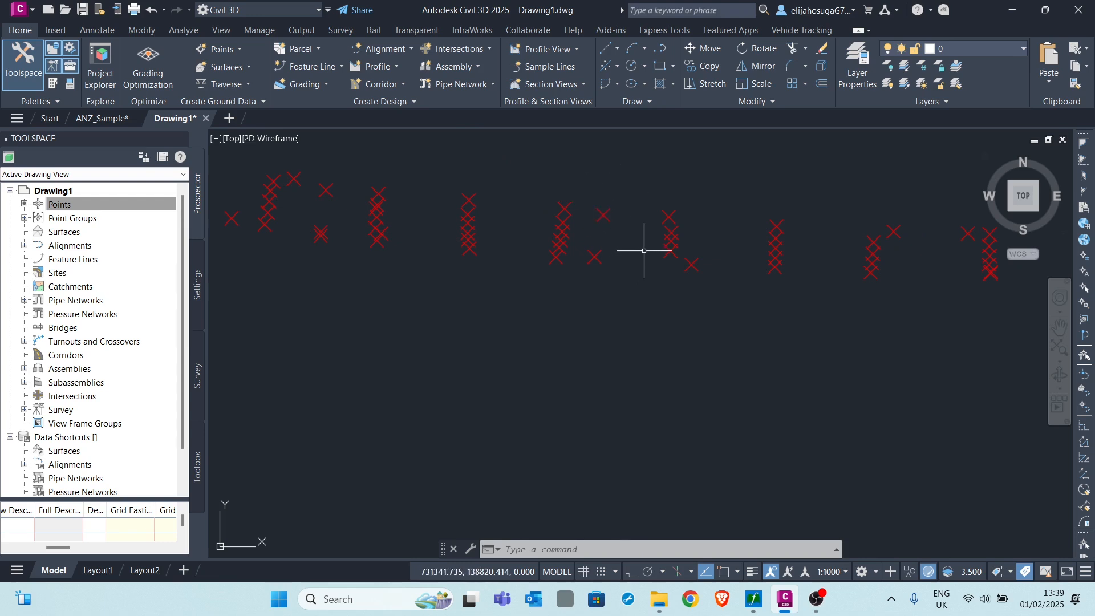
pyautogui.moveTo(670, 218)
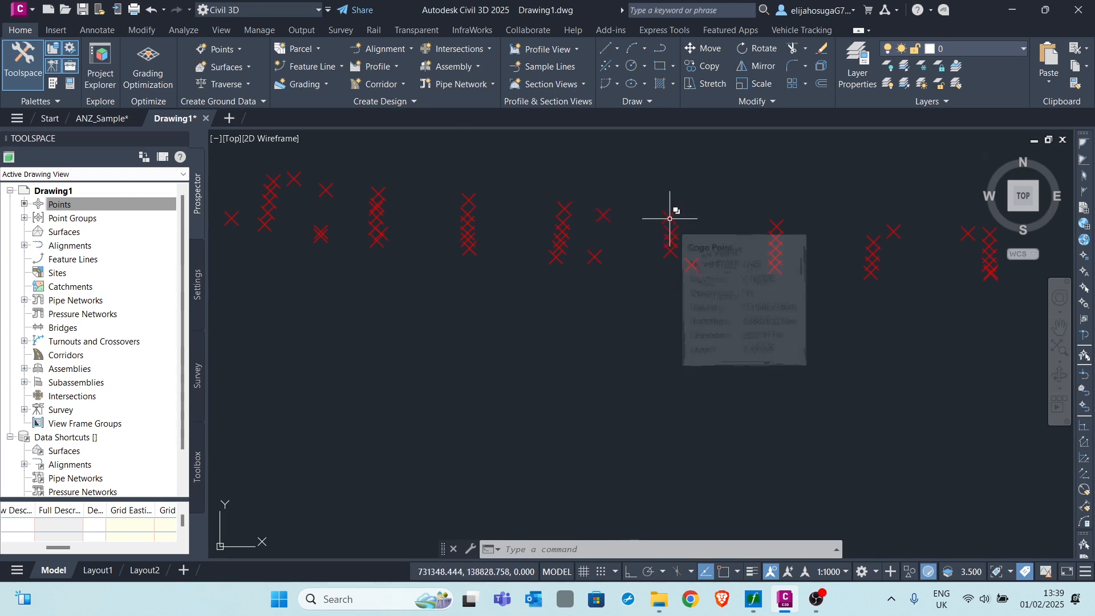
pyautogui.scroll(-10, 672, 228)
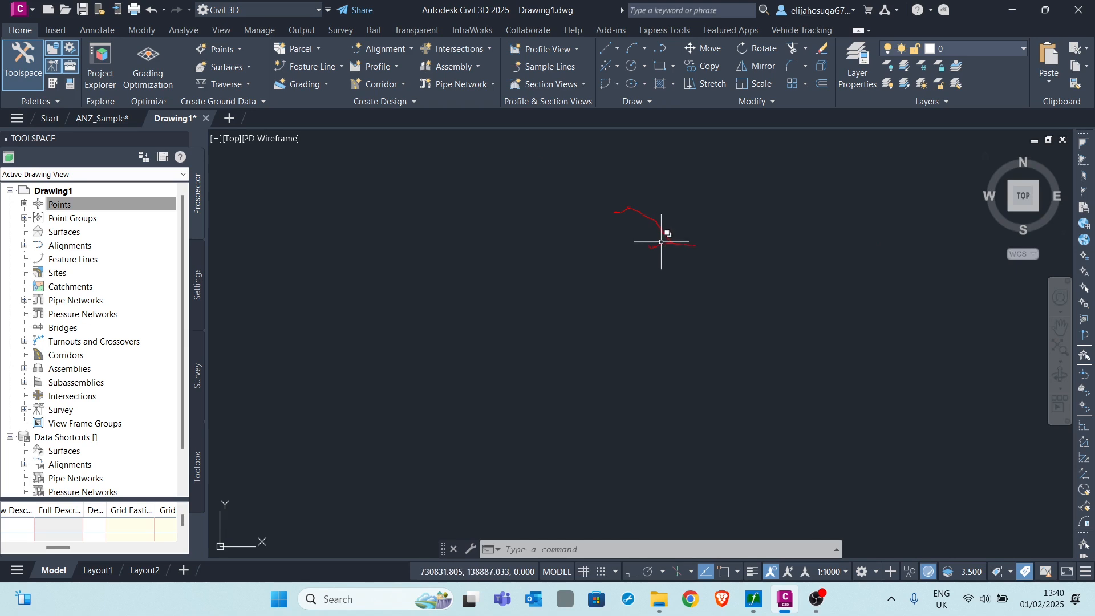
pyautogui.scroll(10, 664, 234)
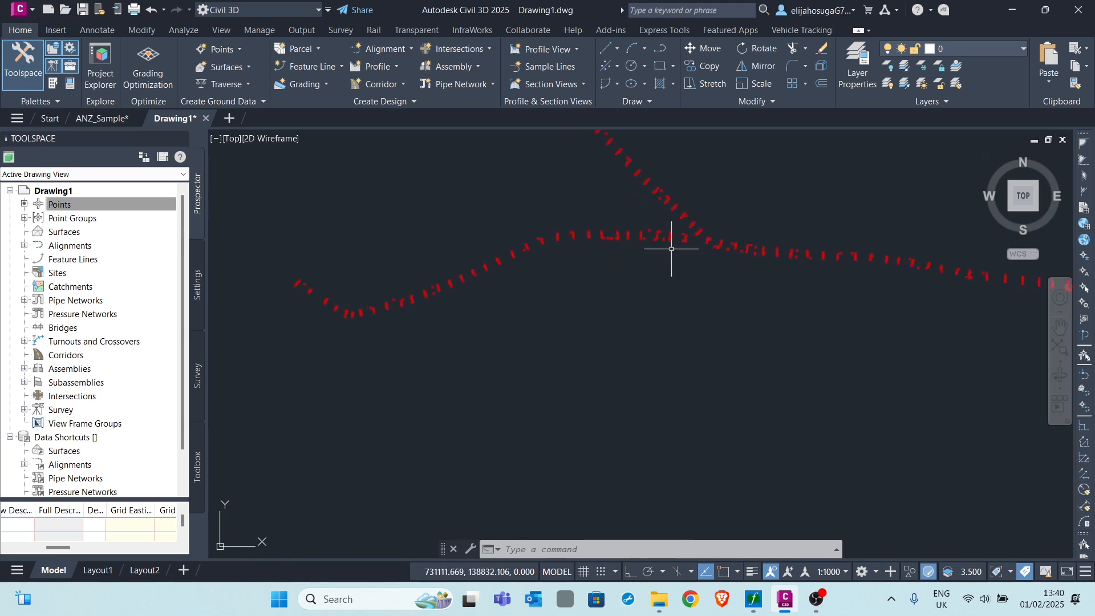
pyautogui.scroll(-10, 720, 245)
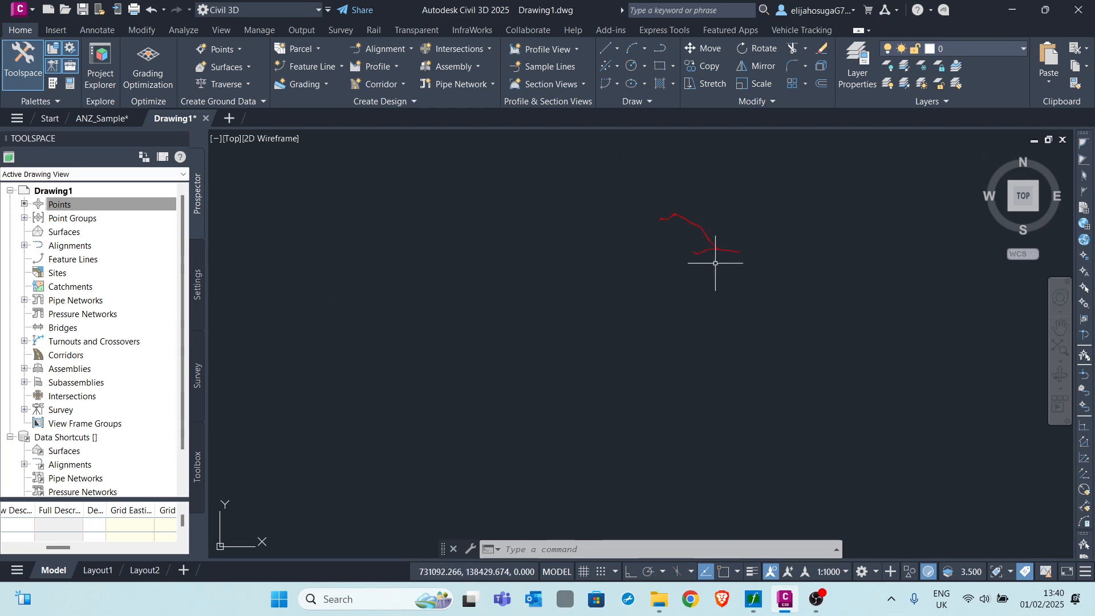
pyautogui.moveTo(703, 251)
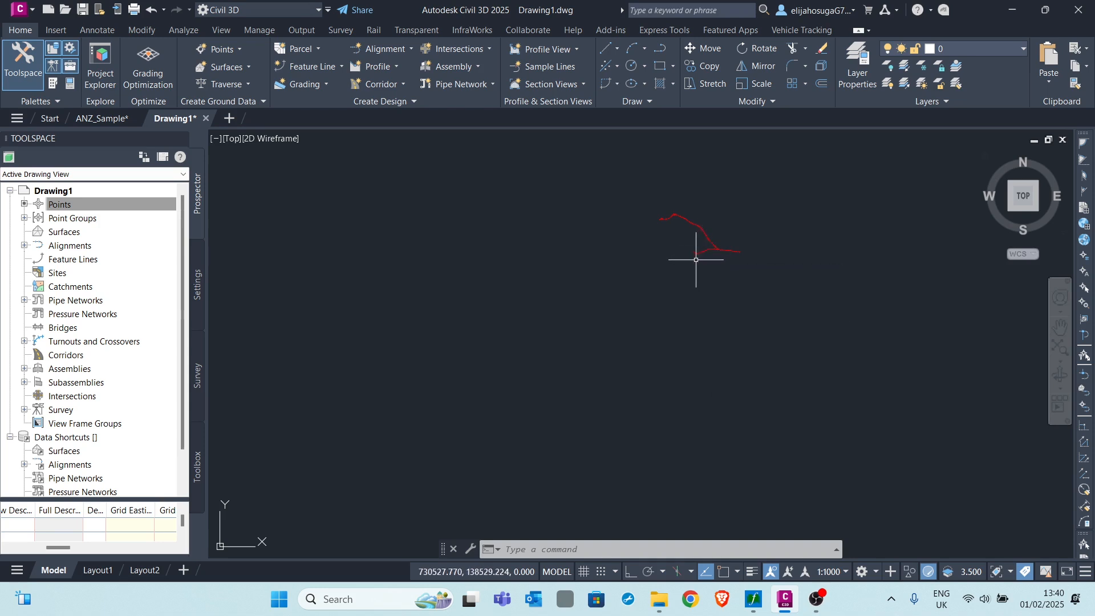
pyautogui.scroll(5, 707, 244)
pyautogui.scroll(-3, 707, 245)
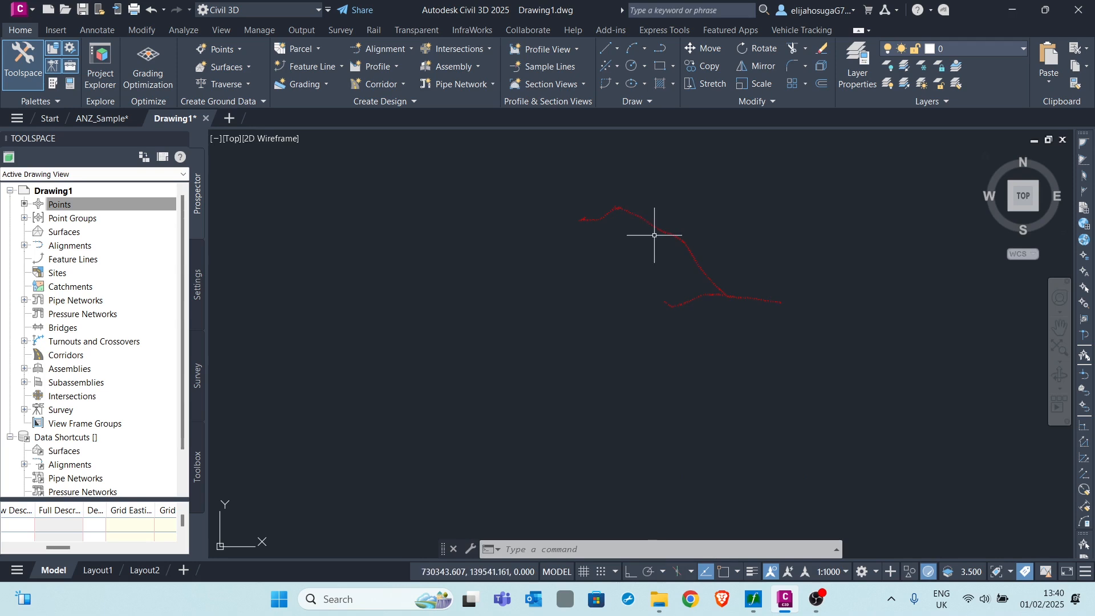
pyautogui.scroll(2, 684, 257)
pyautogui.scroll(2, 640, 298)
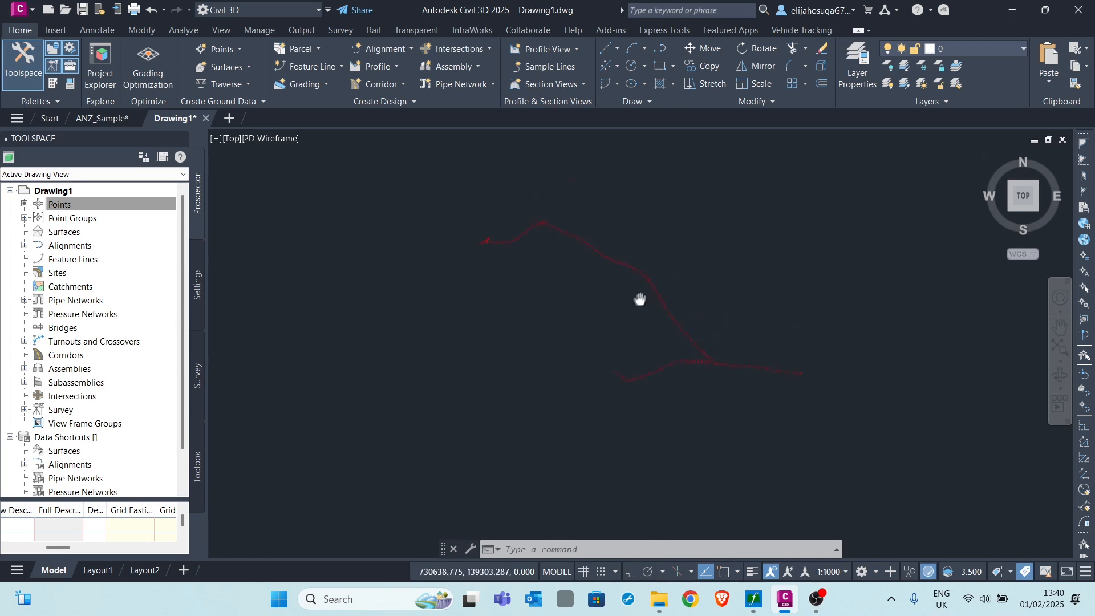
pyautogui.moveTo(612, 273); pyautogui.dragTo(642, 211, button='middle')
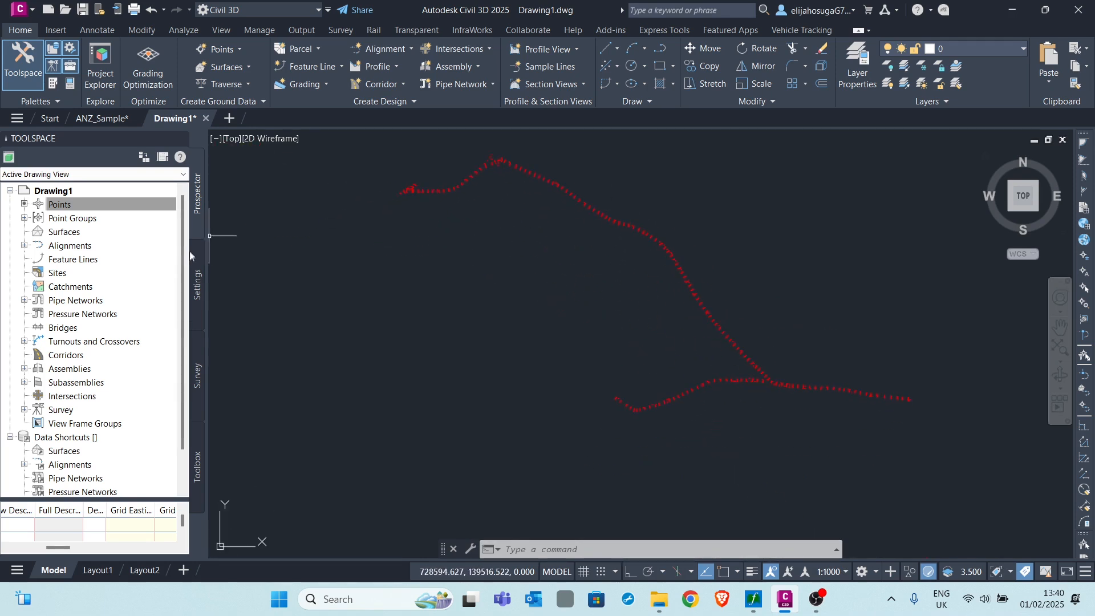
# Step: Open the keys of the Civil 3D description key set from the drawing's point settings
pyautogui.click(196, 282)
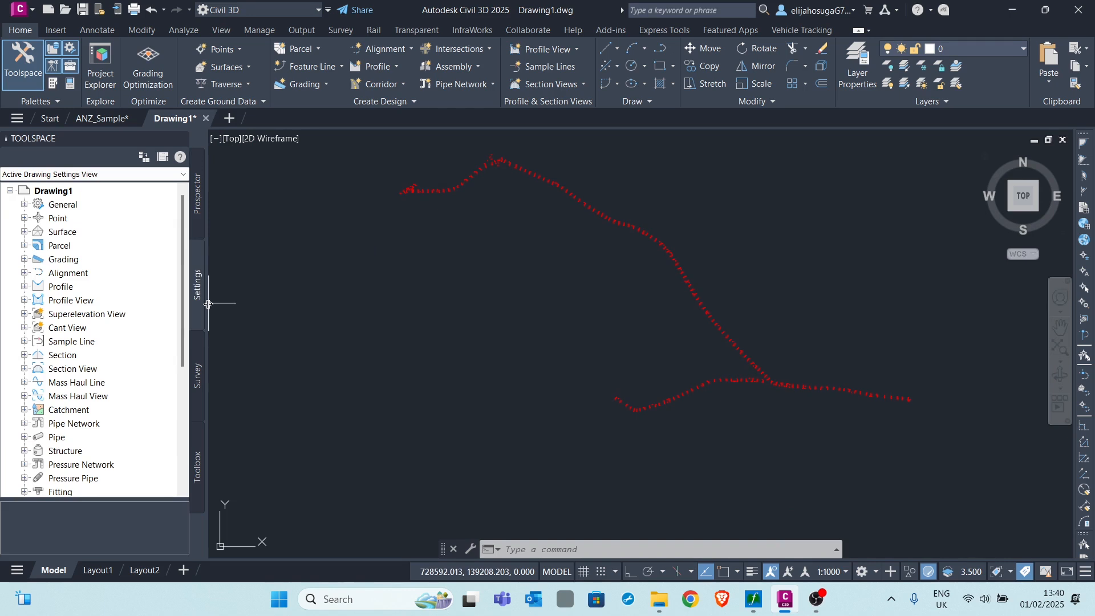
pyautogui.click(24, 219)
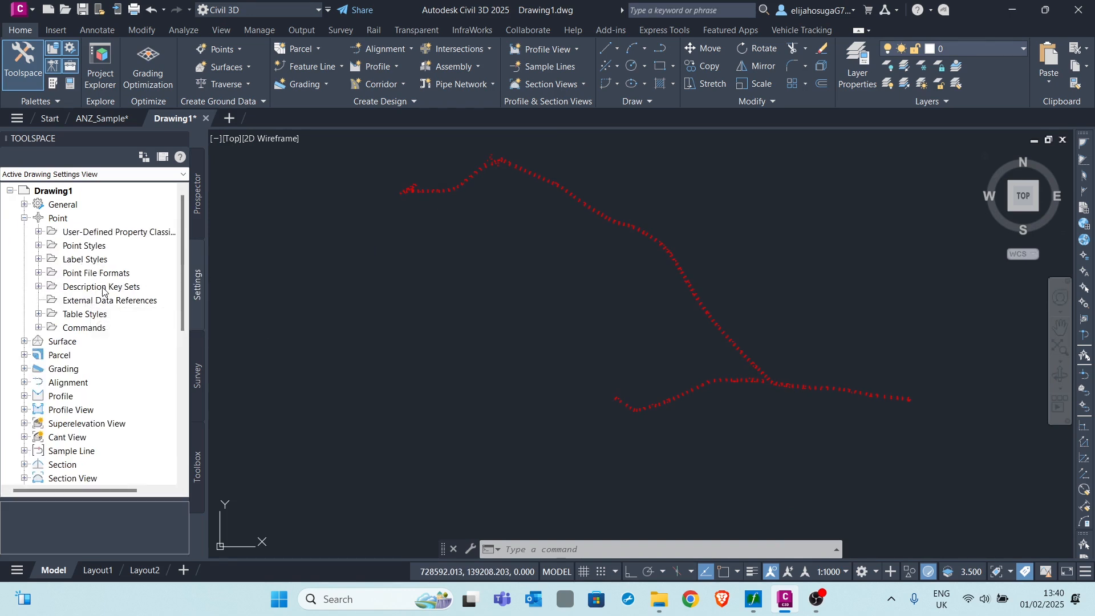
pyautogui.click(38, 287)
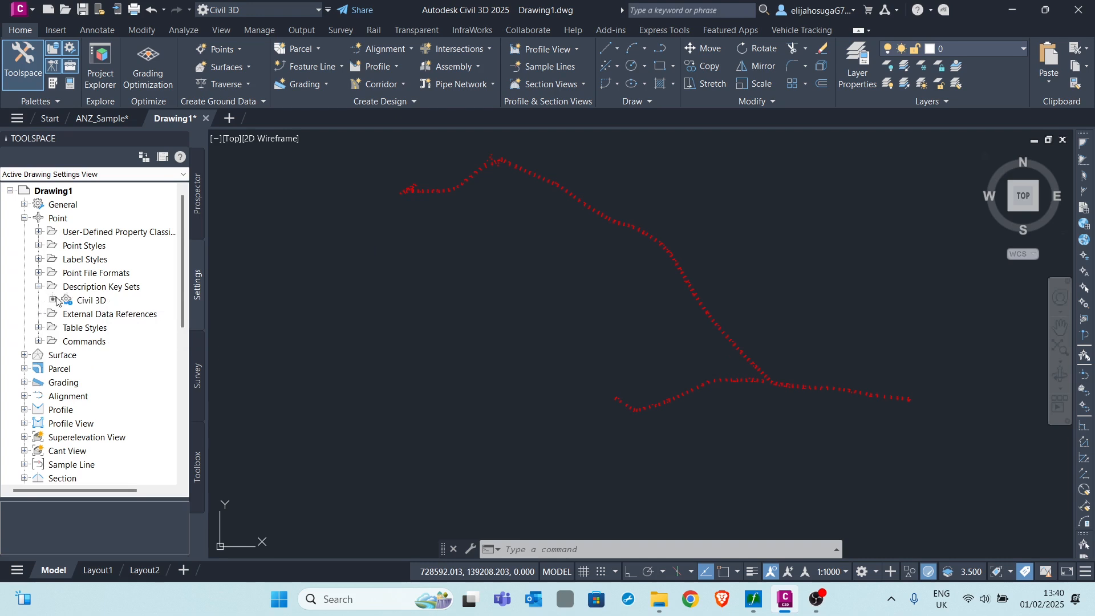
pyautogui.click(95, 303)
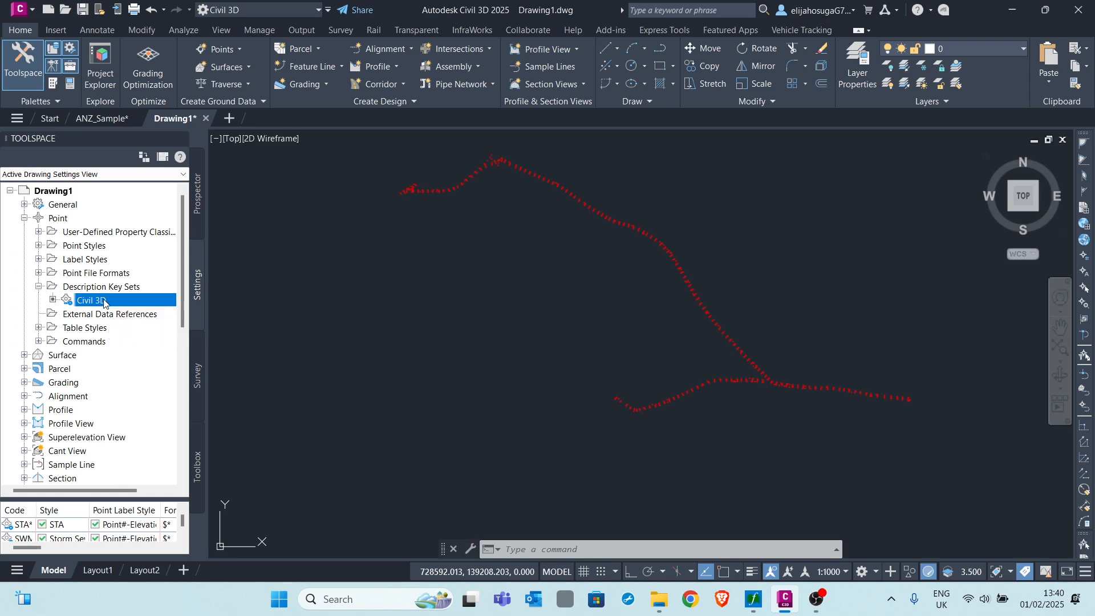
pyautogui.rightClick(104, 303)
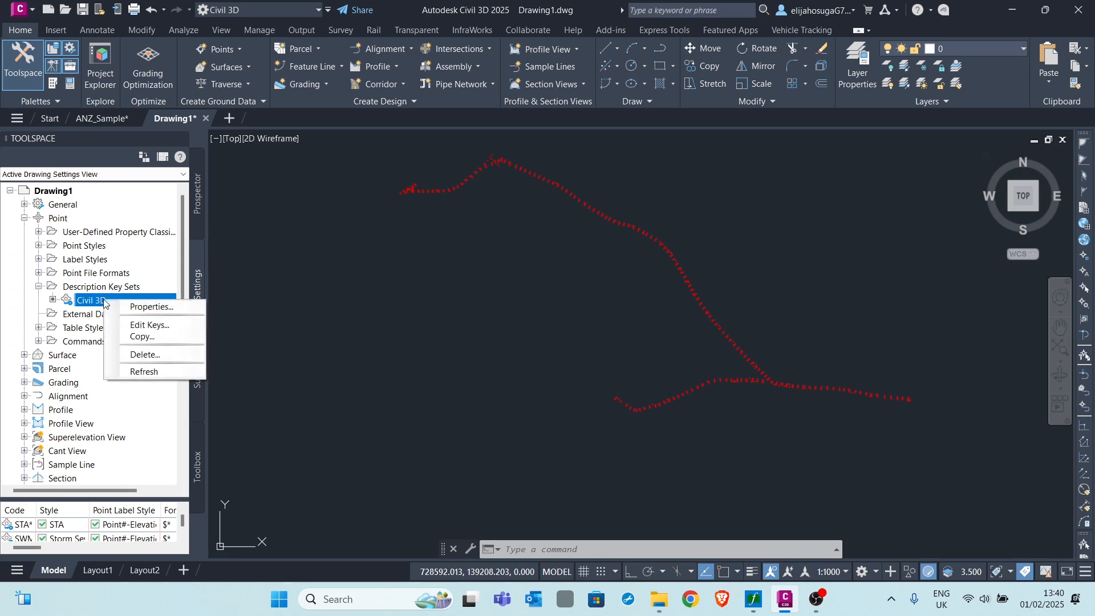
pyautogui.click(150, 325)
pyautogui.moveTo(9, 206)
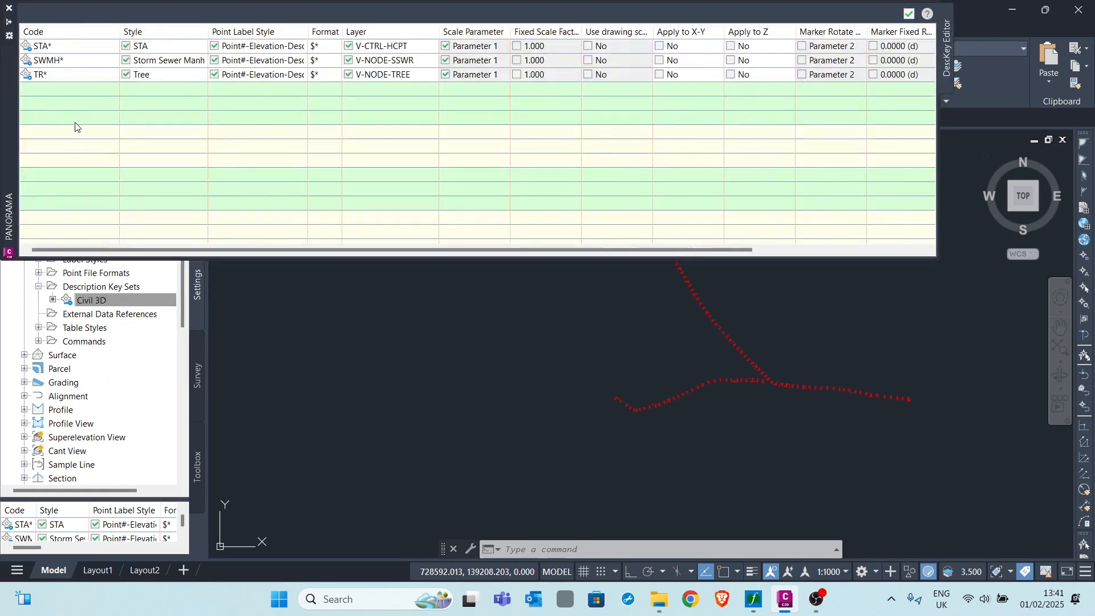
# Step: Open Road Topo.csv from the full Road course Data folder to check the point codes, and return to the drawing
pyautogui.click(658, 598)
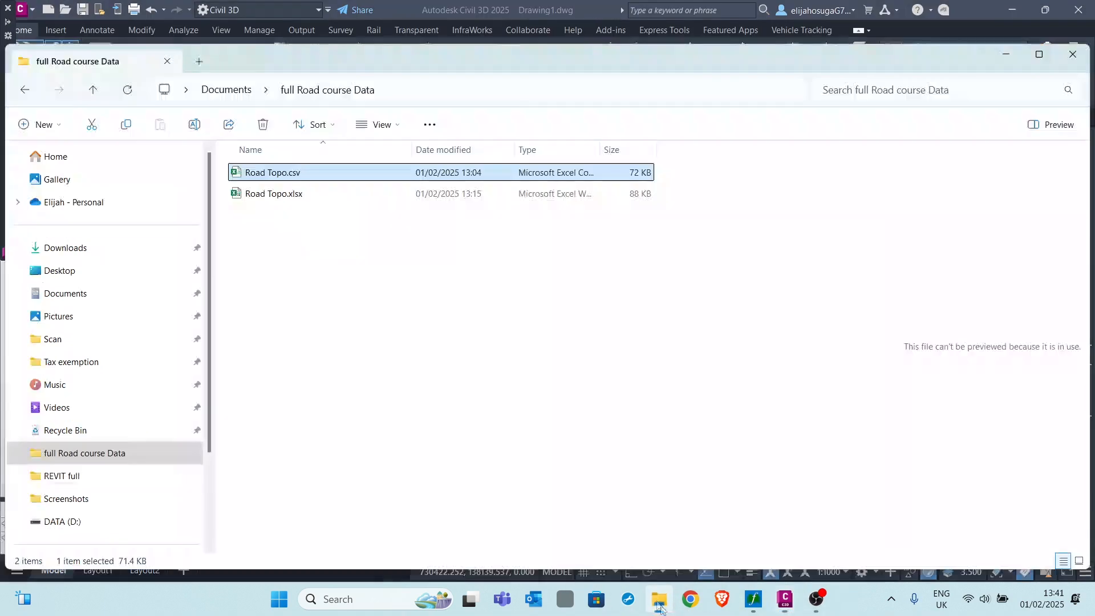
pyautogui.doubleClick(273, 172)
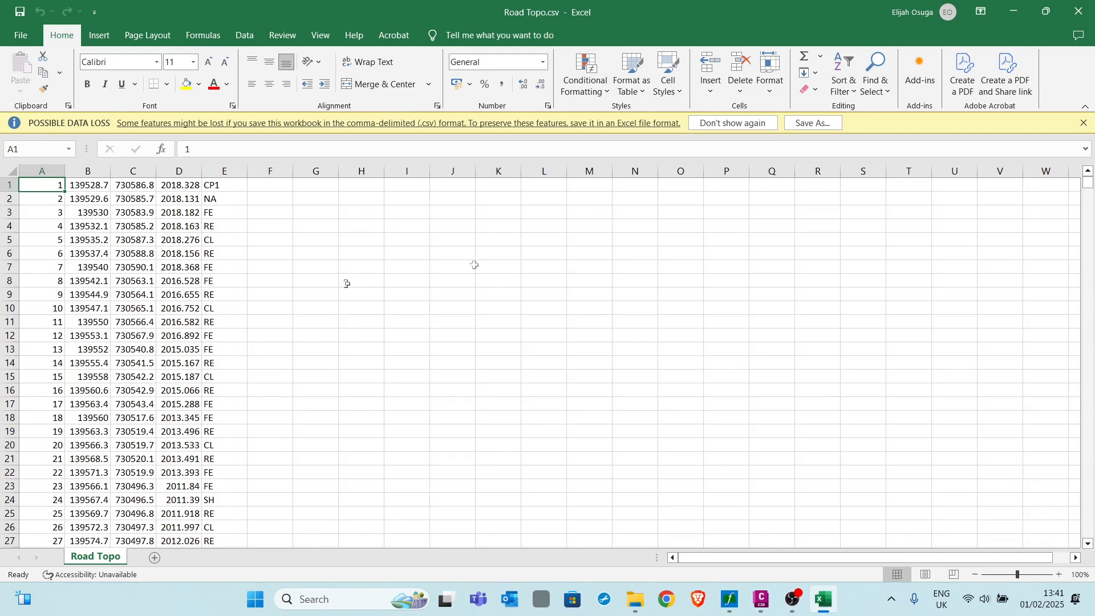
pyautogui.click(1012, 8)
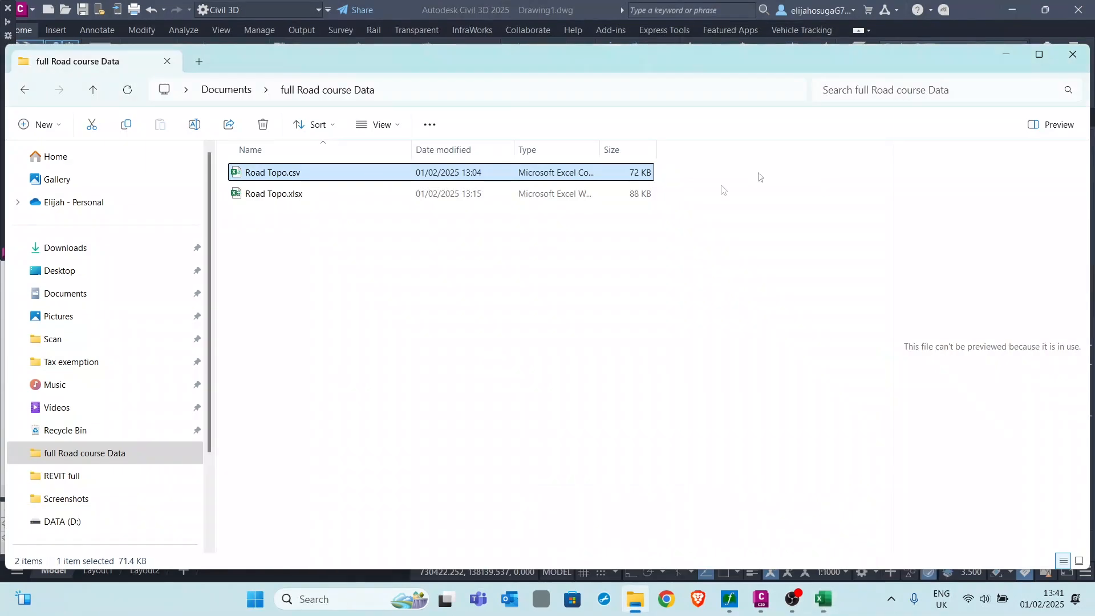
pyautogui.click(1007, 53)
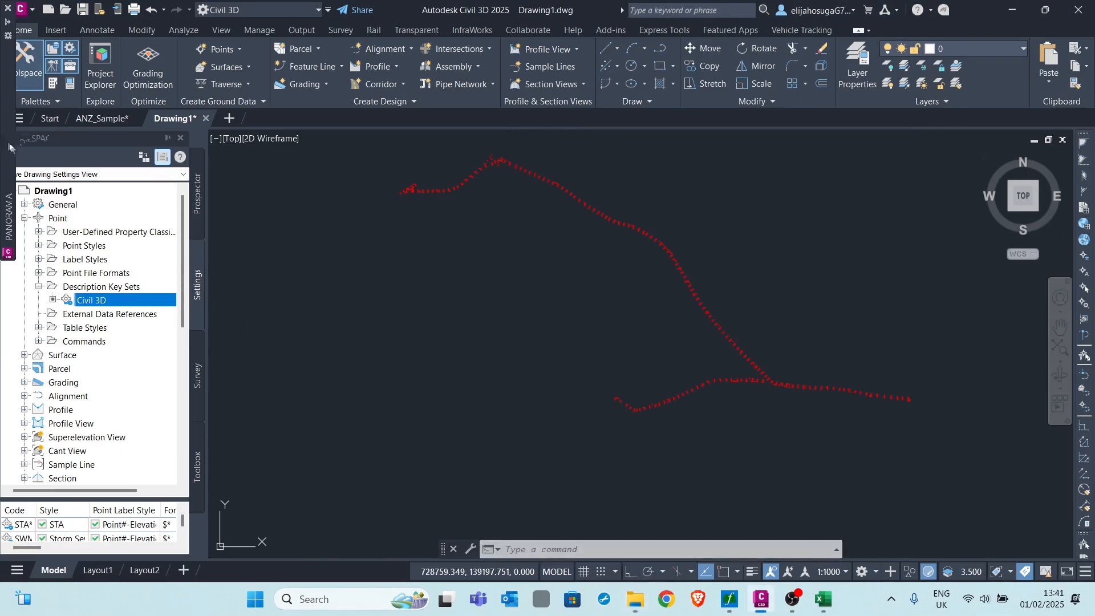
# Step: Review the Civil 3D description keys against the survey points in the drawing, and close the key editor
pyautogui.moveTo(2, 138)
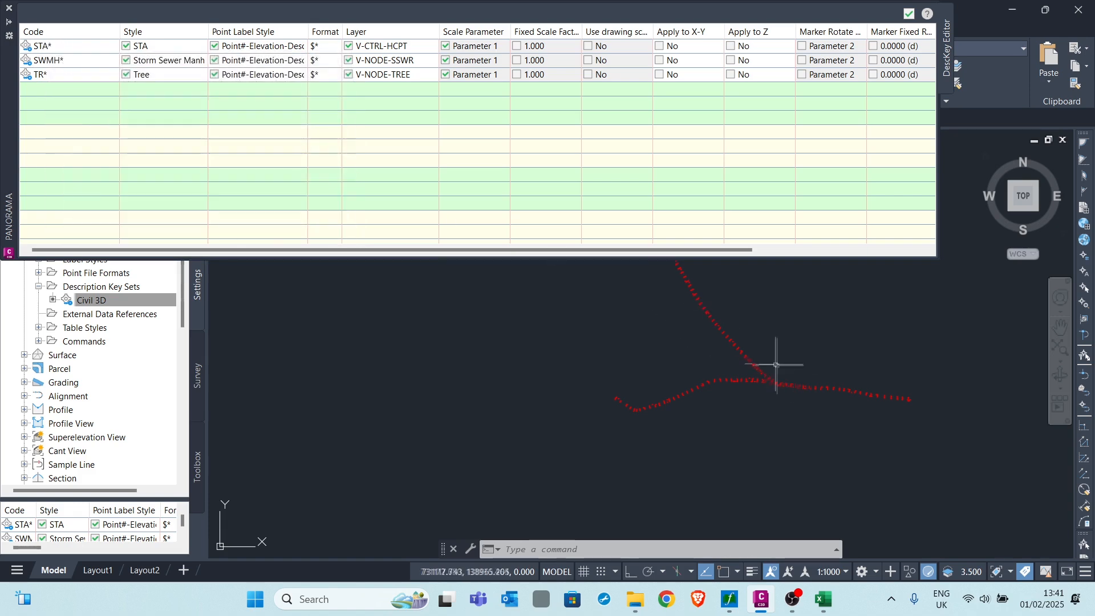
pyautogui.scroll(10, 655, 220)
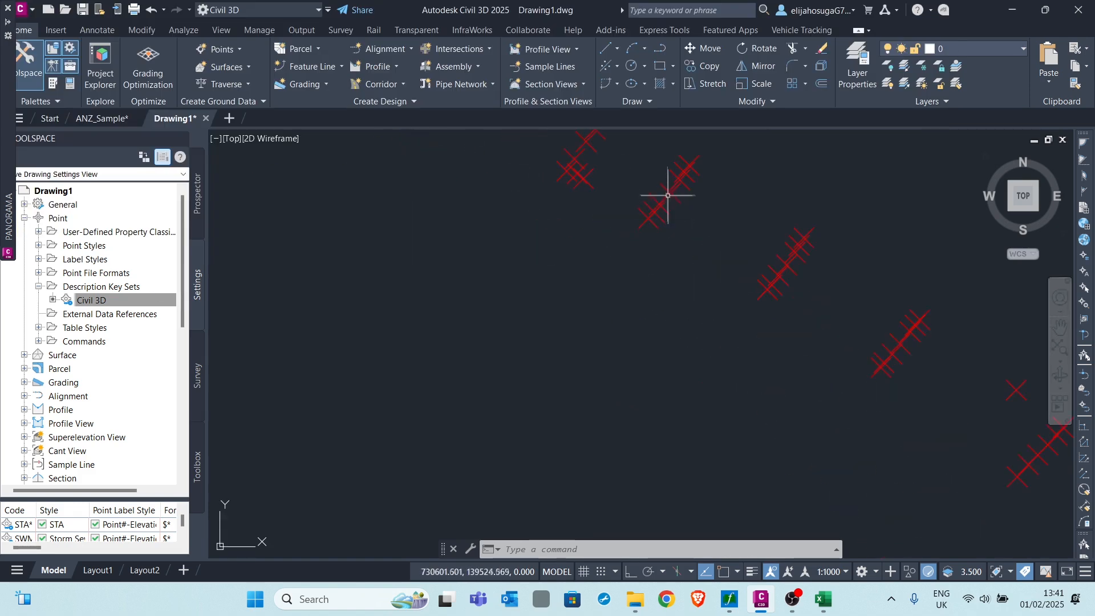
pyautogui.scroll(-8, 706, 251)
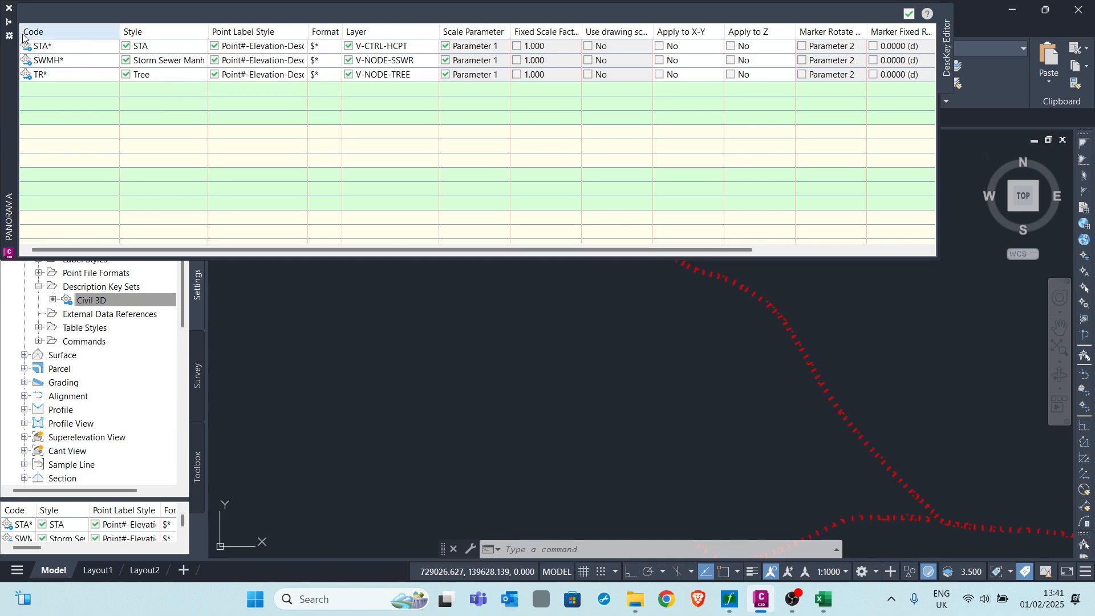
pyautogui.click(8, 8)
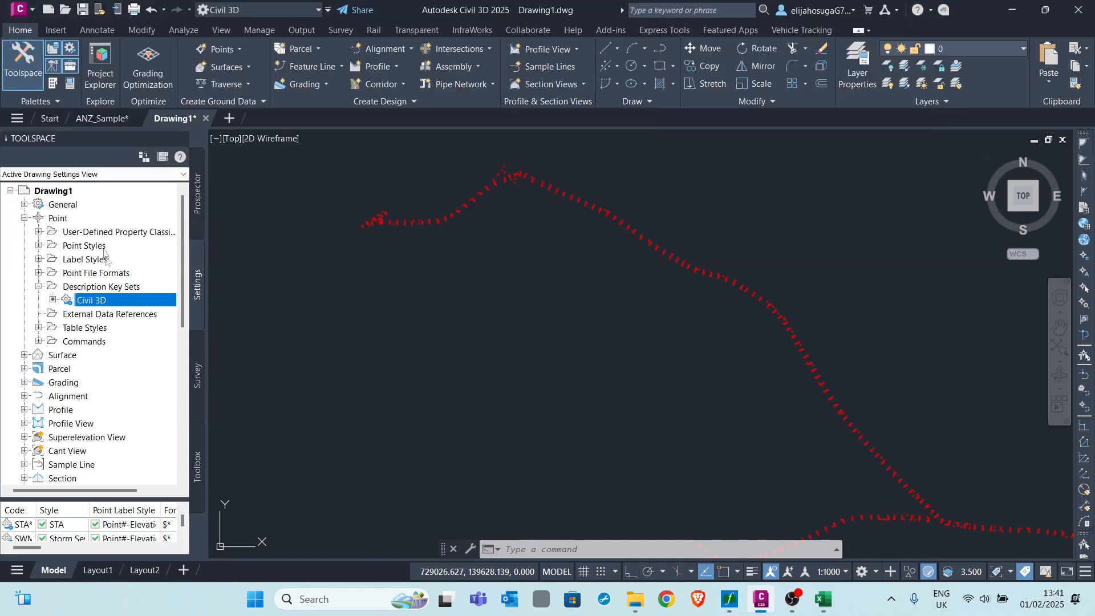
# Step: Copy the Civil 3D description key set and name the copy Full Road Course
pyautogui.scroll(10, 510, 172)
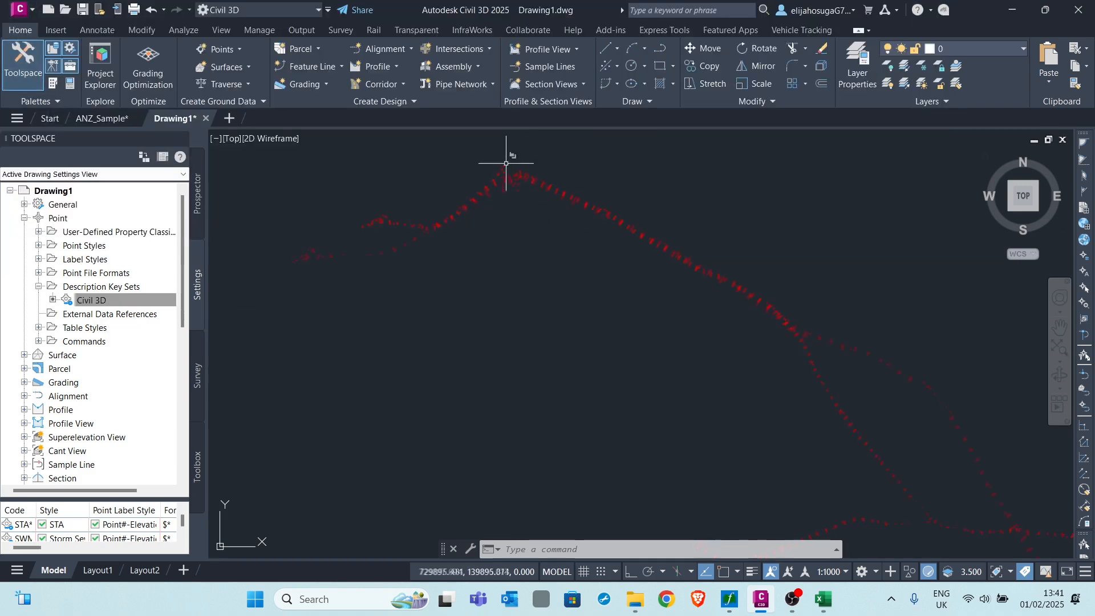
pyautogui.scroll(-8, 680, 267)
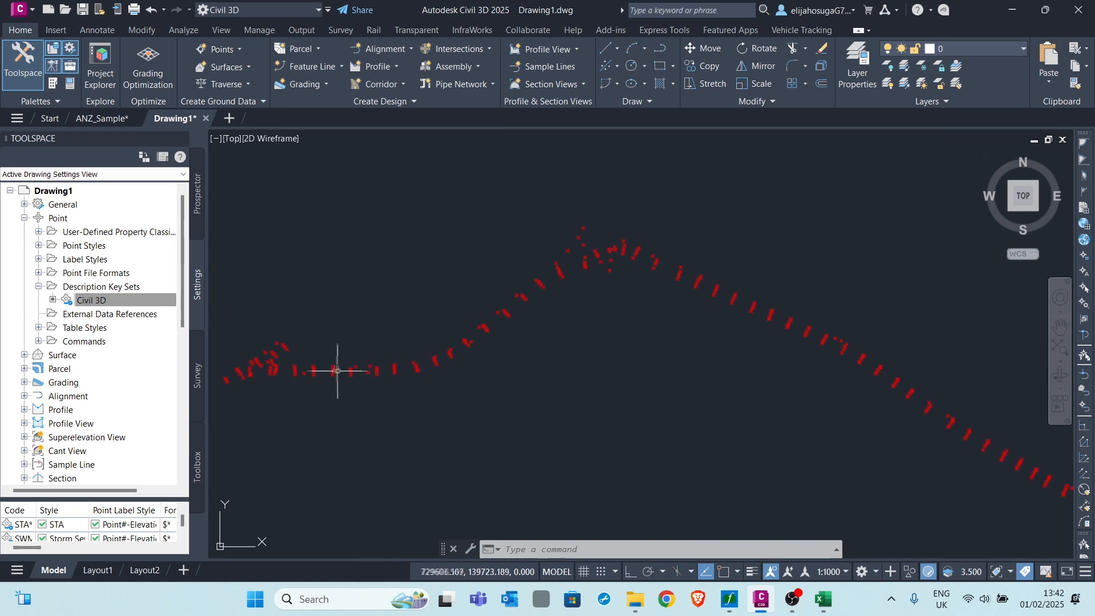
pyautogui.rightClick(103, 303)
pyautogui.click(146, 338)
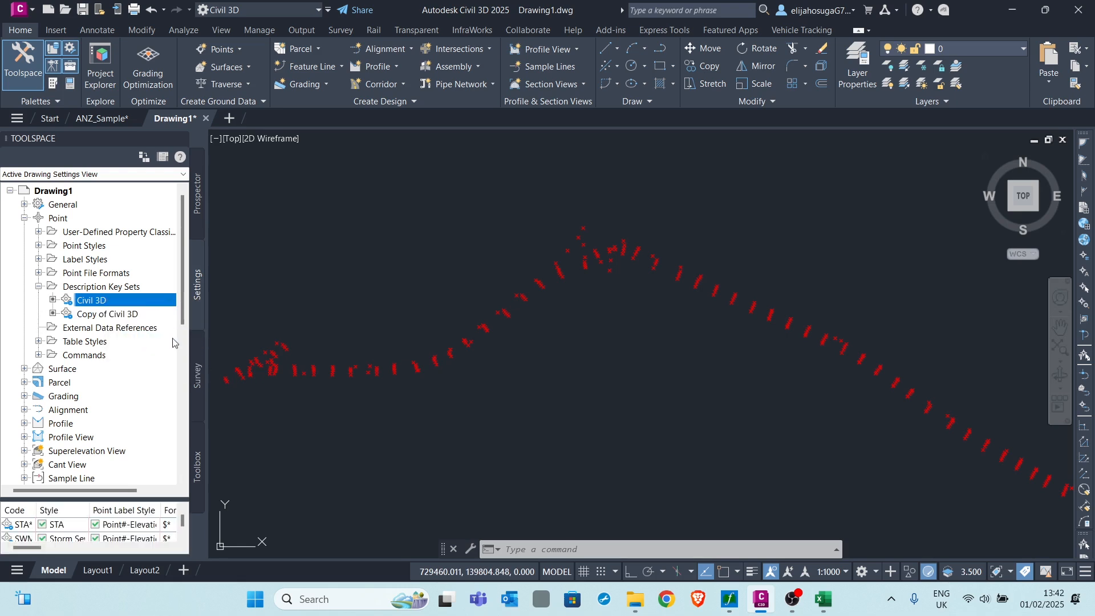
pyautogui.click(114, 314)
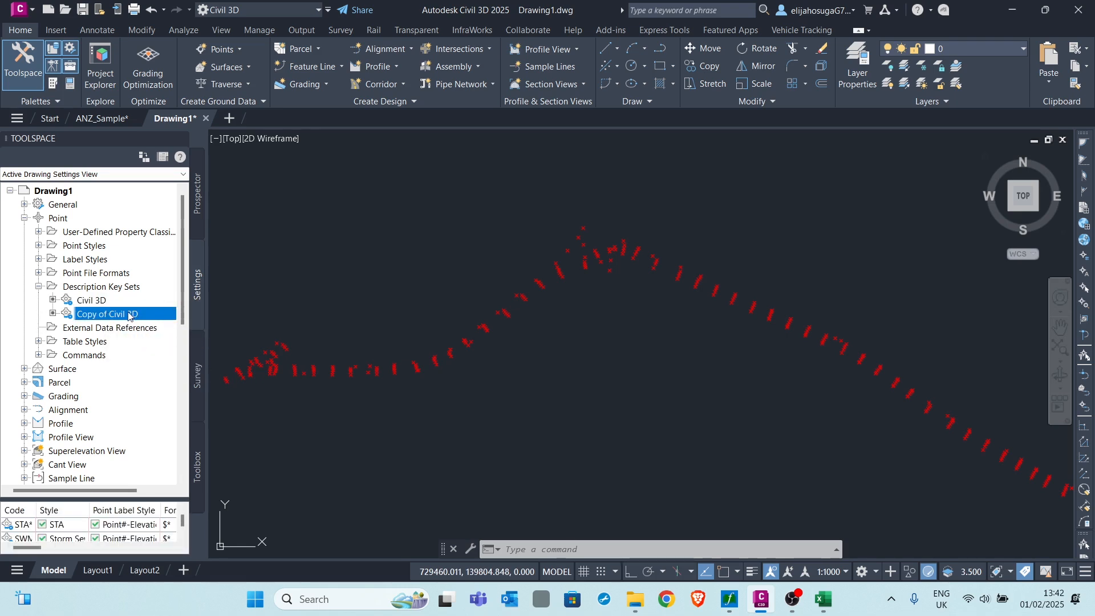
pyautogui.rightClick(123, 316)
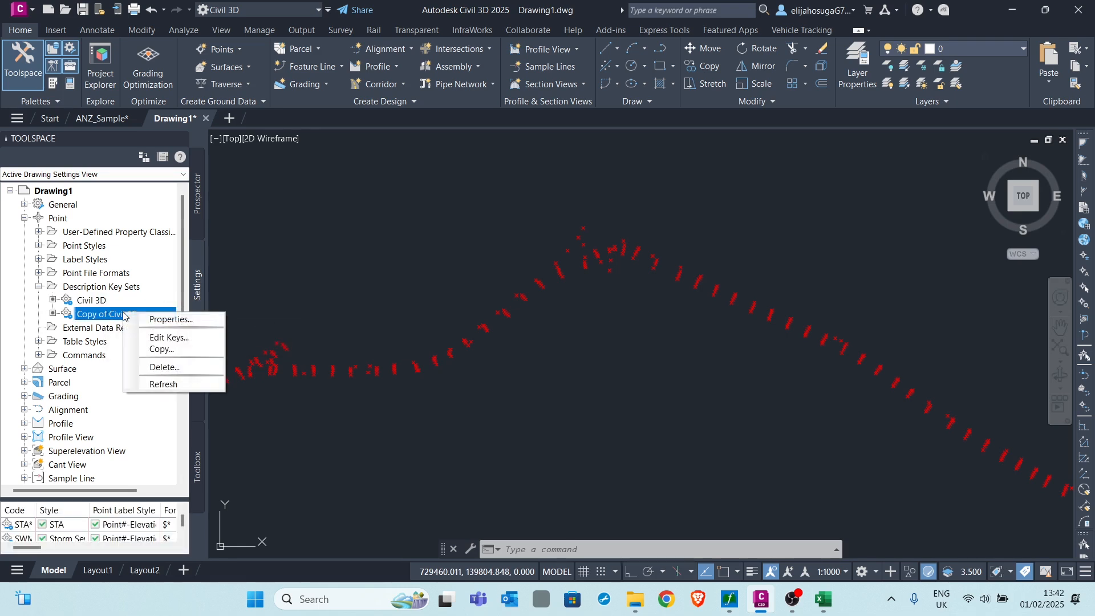
pyautogui.click(171, 319)
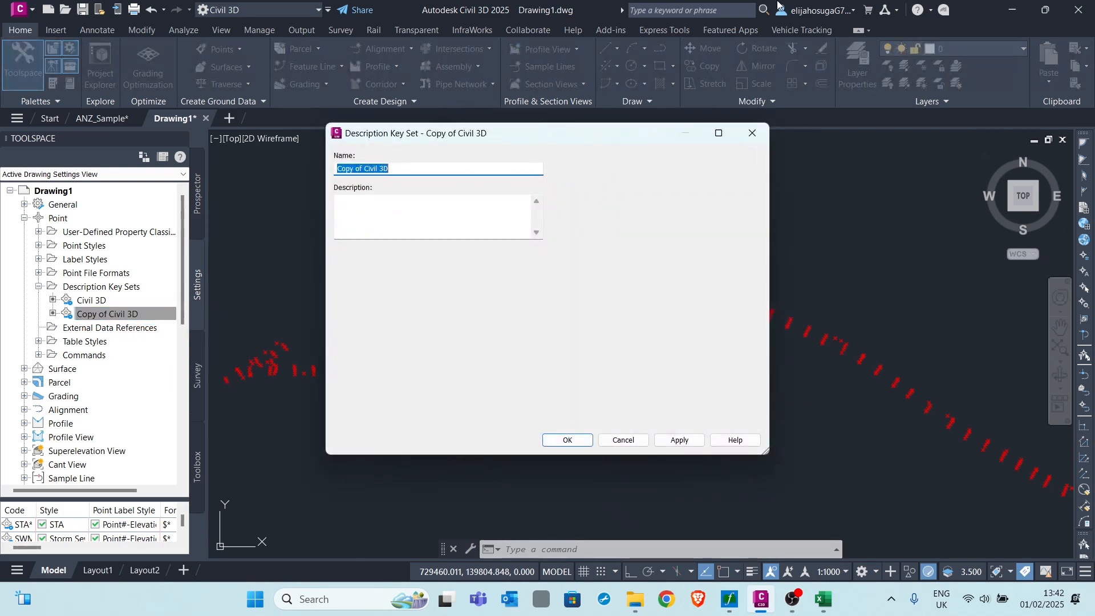
pyautogui.write('Full Road Course')
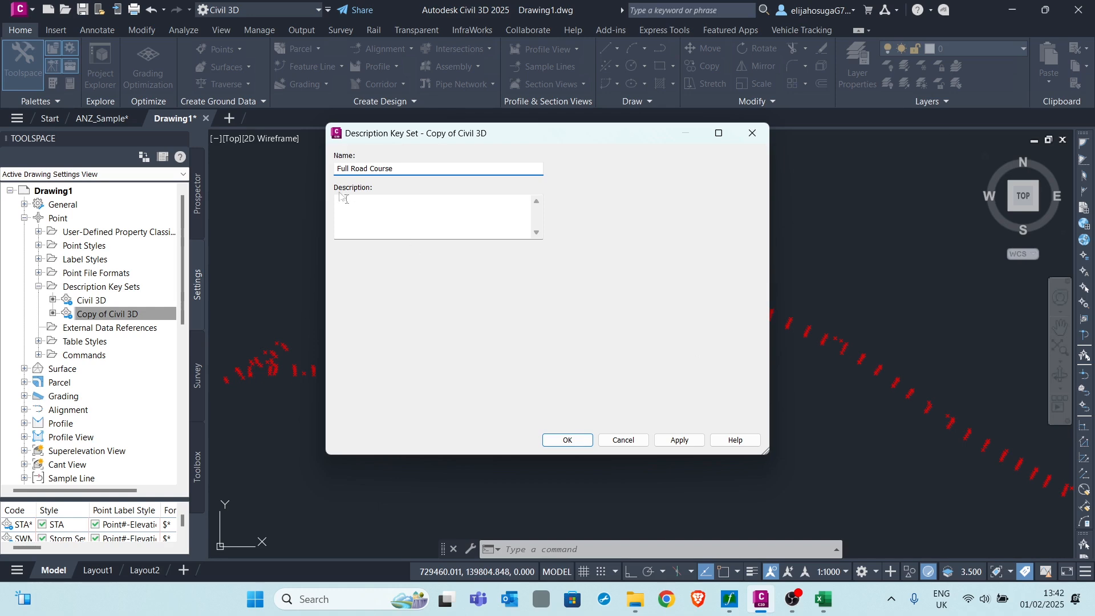
pyautogui.click(686, 449)
pyautogui.click(570, 440)
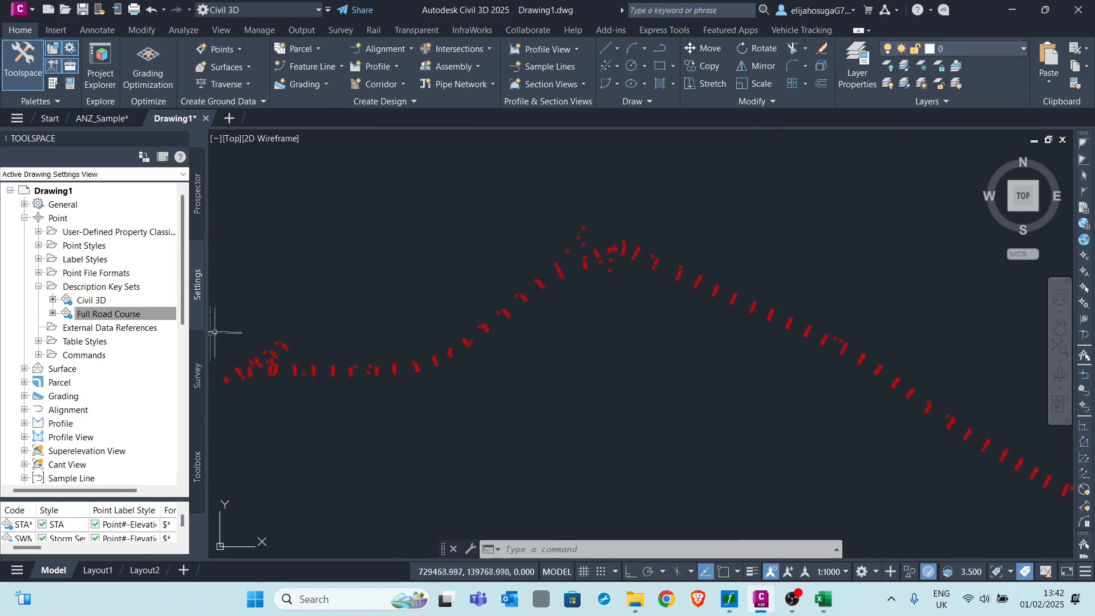
# Step: Open the keys of the Full Road Course description key set and enlarge the key editor
pyautogui.rightClick(110, 315)
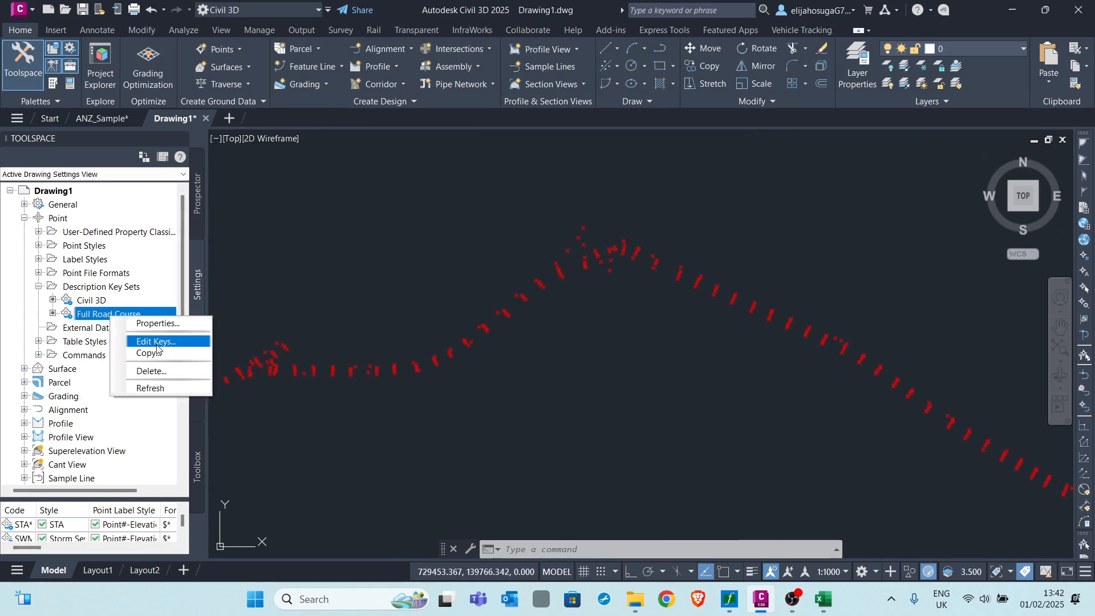
pyautogui.click(160, 344)
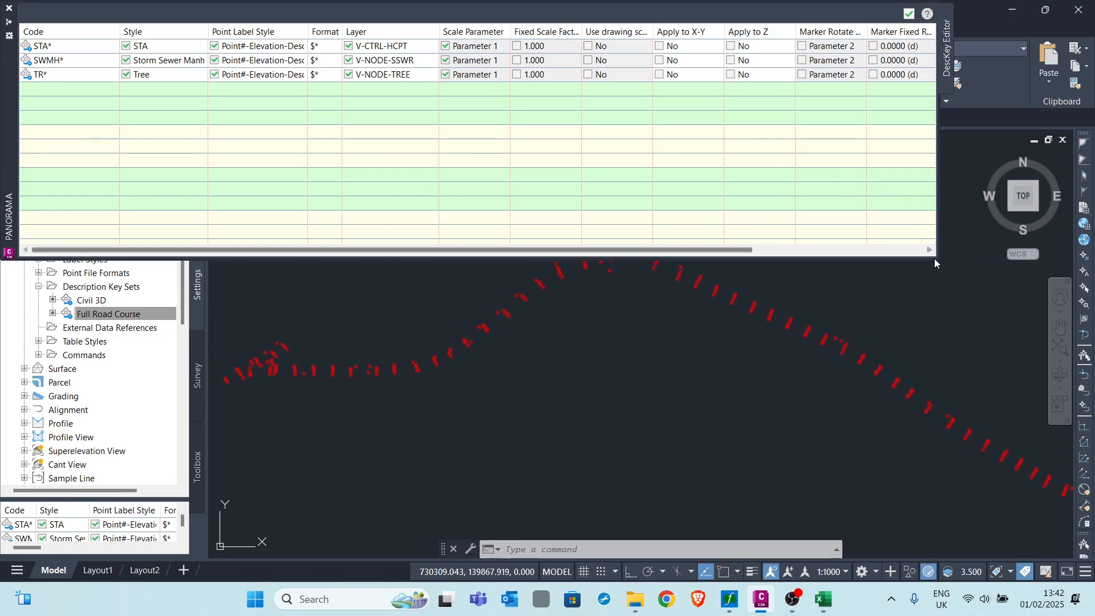
pyautogui.moveTo(935, 258); pyautogui.dragTo(996, 315)
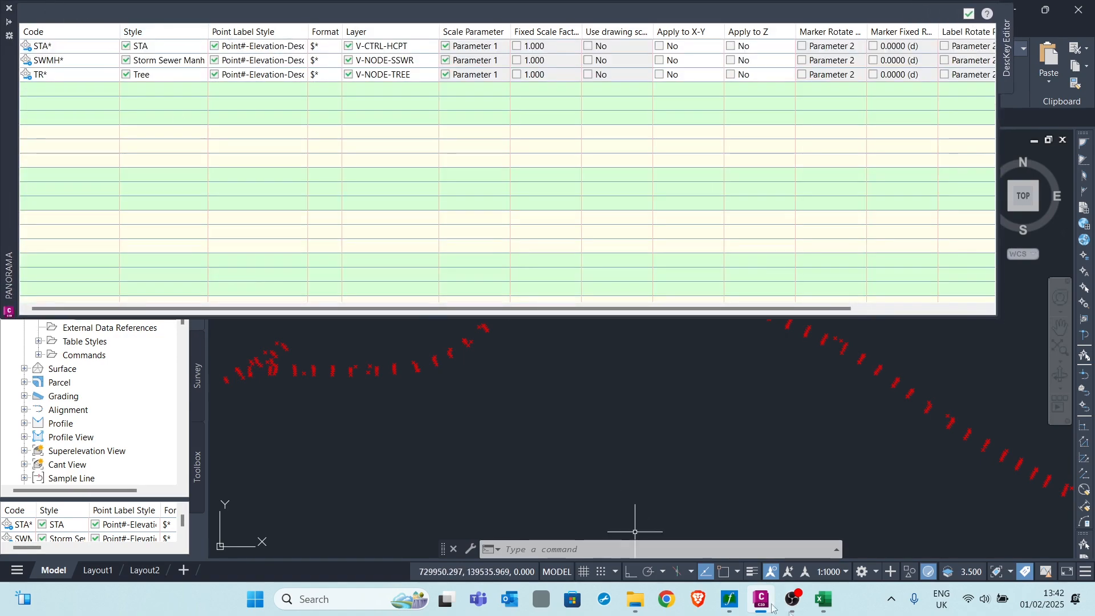
# Step: Switch to Road Topo.csv in Excel to check the point codes, and return to the drawing
pyautogui.click(822, 599)
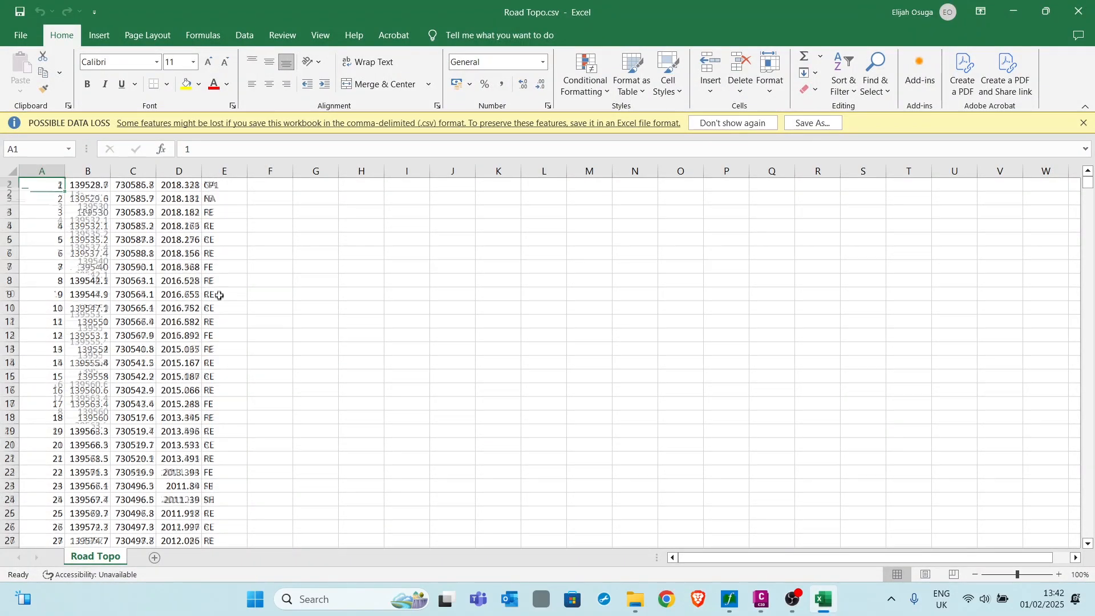
pyautogui.scroll(-8, 222, 291)
pyautogui.scroll(8, 224, 302)
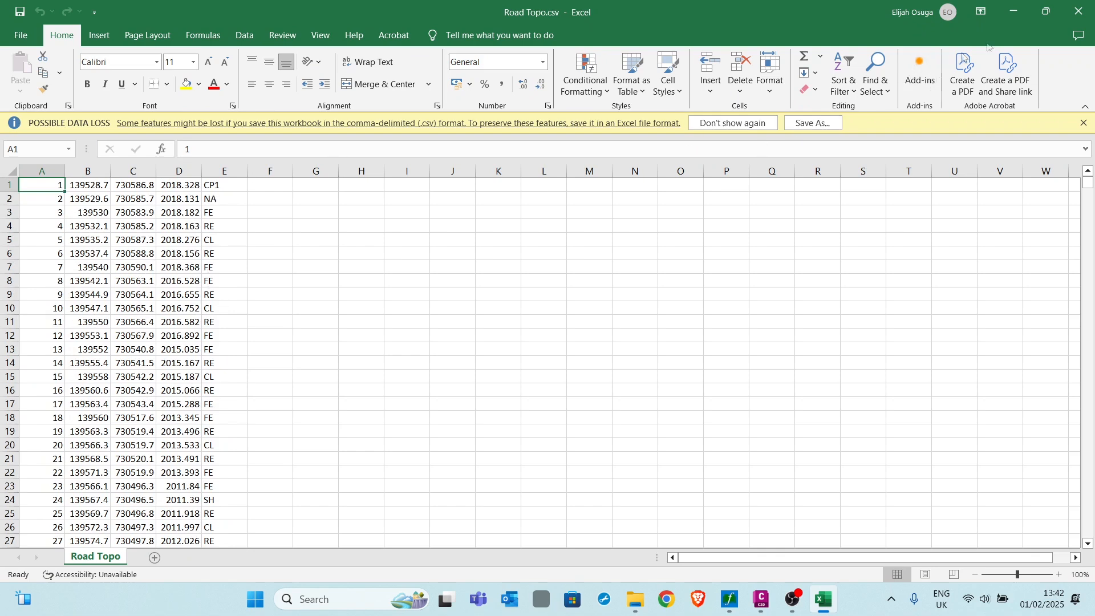
pyautogui.click(1017, 17)
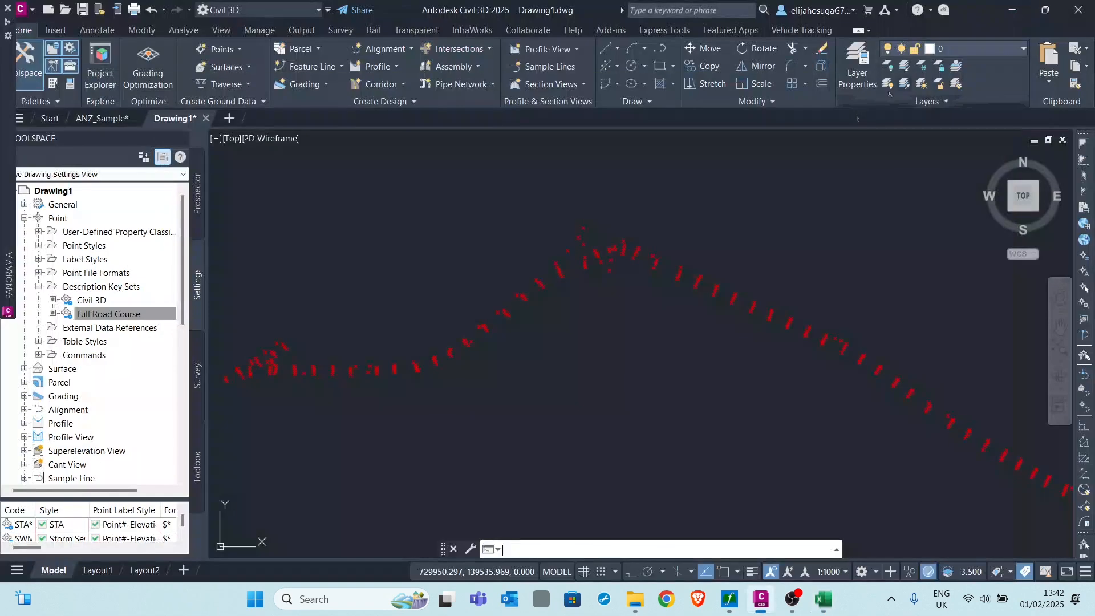
# Step: Add a new description key to the Full Road Course set with the code CL*
pyautogui.moveTo(1, 171)
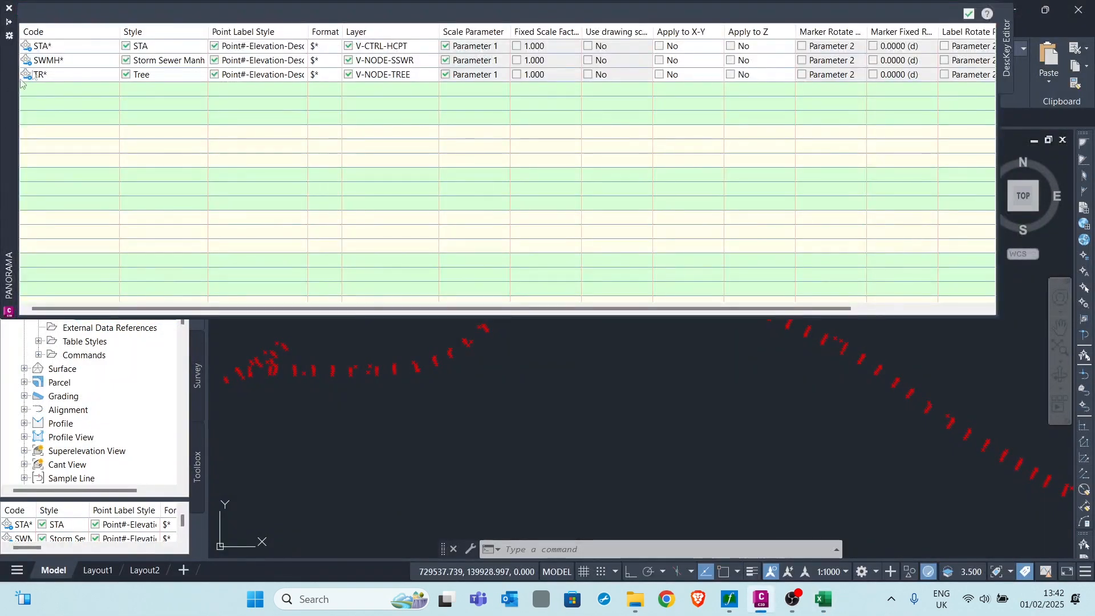
pyautogui.rightClick(43, 47)
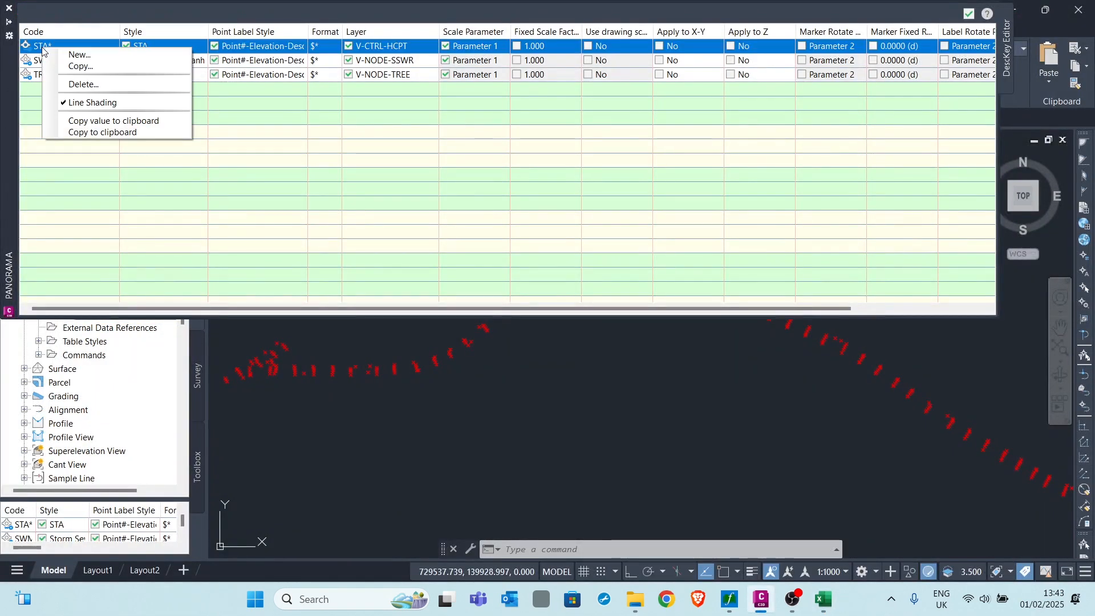
pyautogui.click(86, 55)
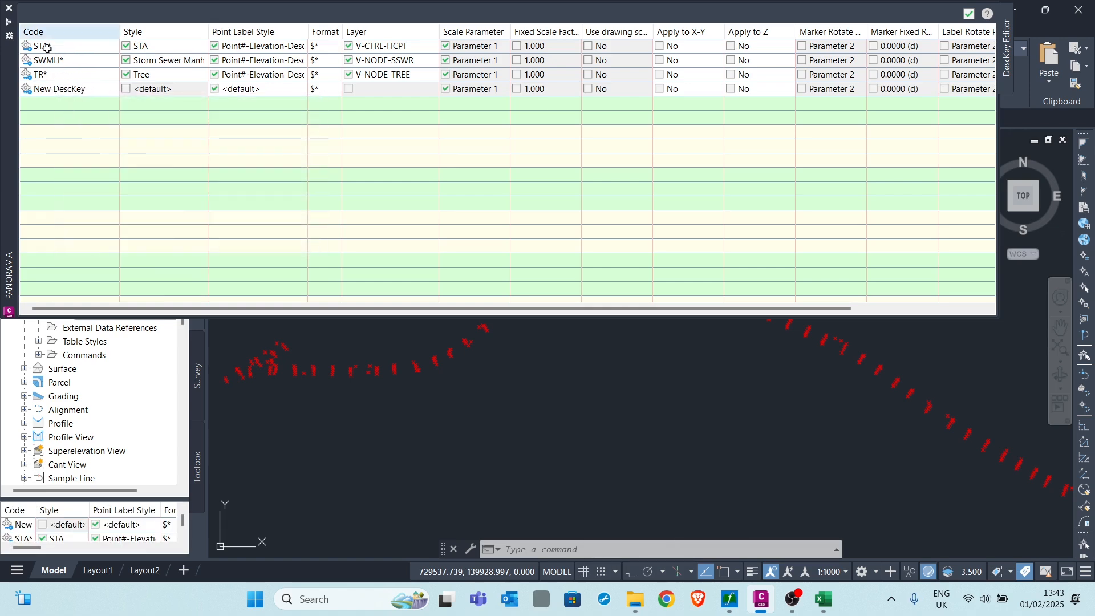
pyautogui.moveTo(58, 46)
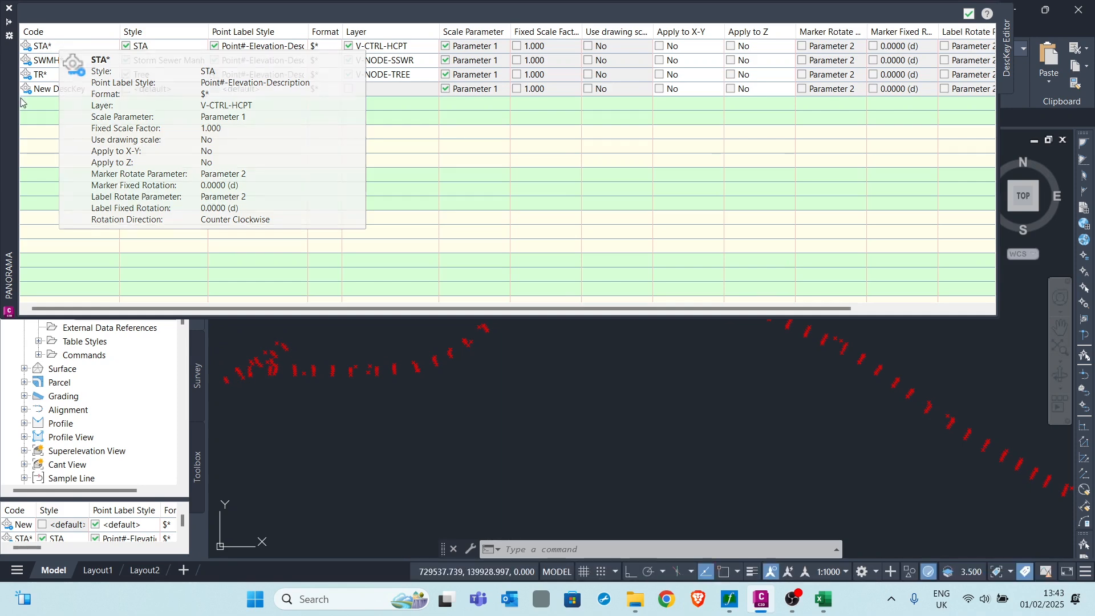
pyautogui.click(50, 90)
pyautogui.click(83, 92)
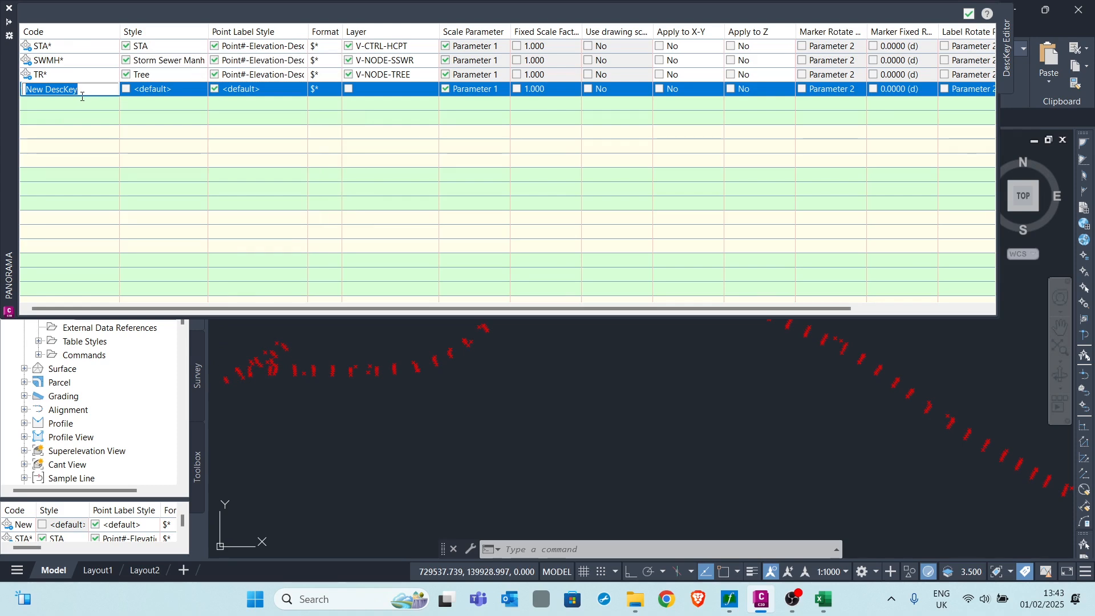
pyautogui.write('CL*')
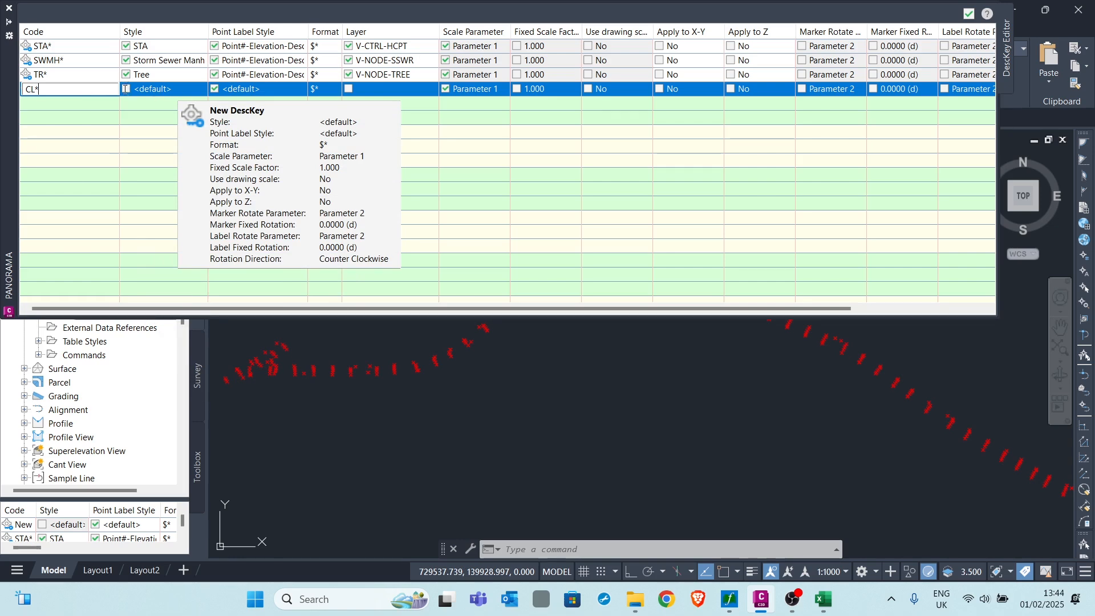
pyautogui.press('Return')
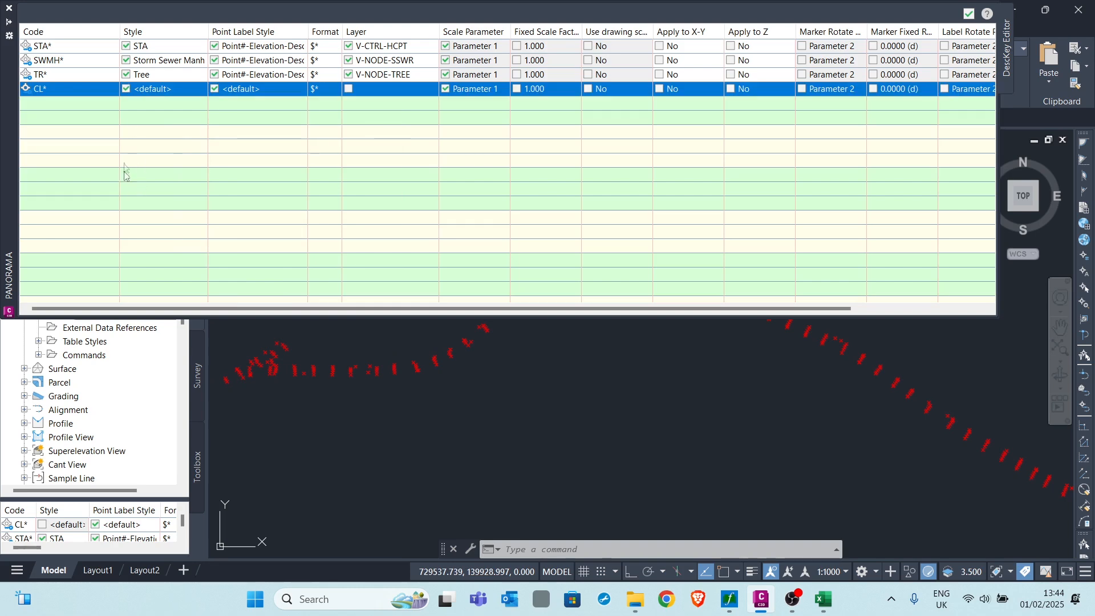
# Step: Create a new point style for the CL* key and name it Centerline
pyautogui.click(176, 90)
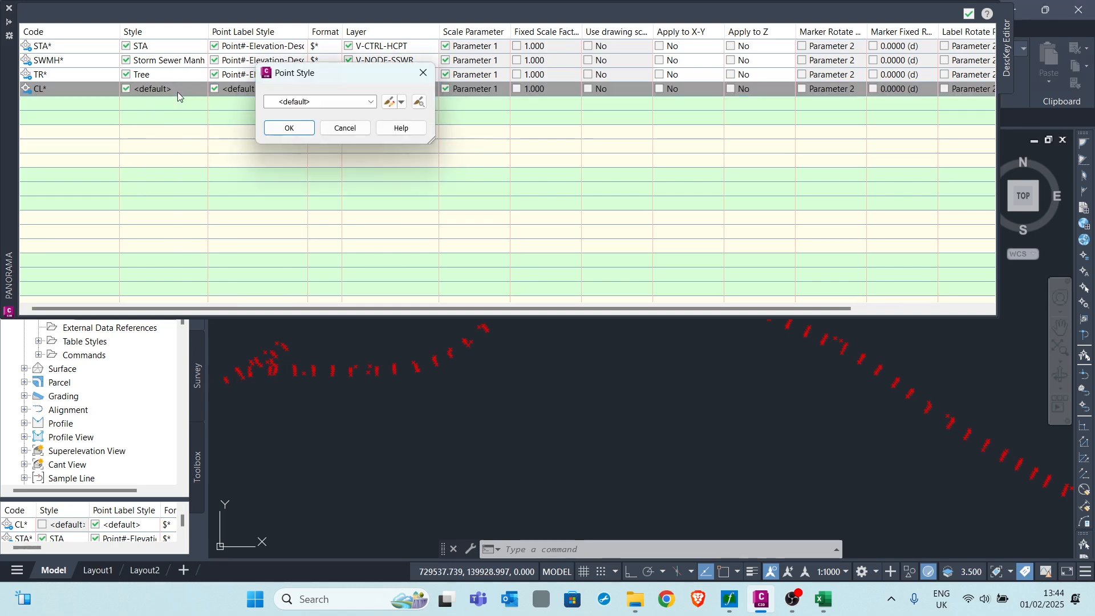
pyautogui.click(344, 104)
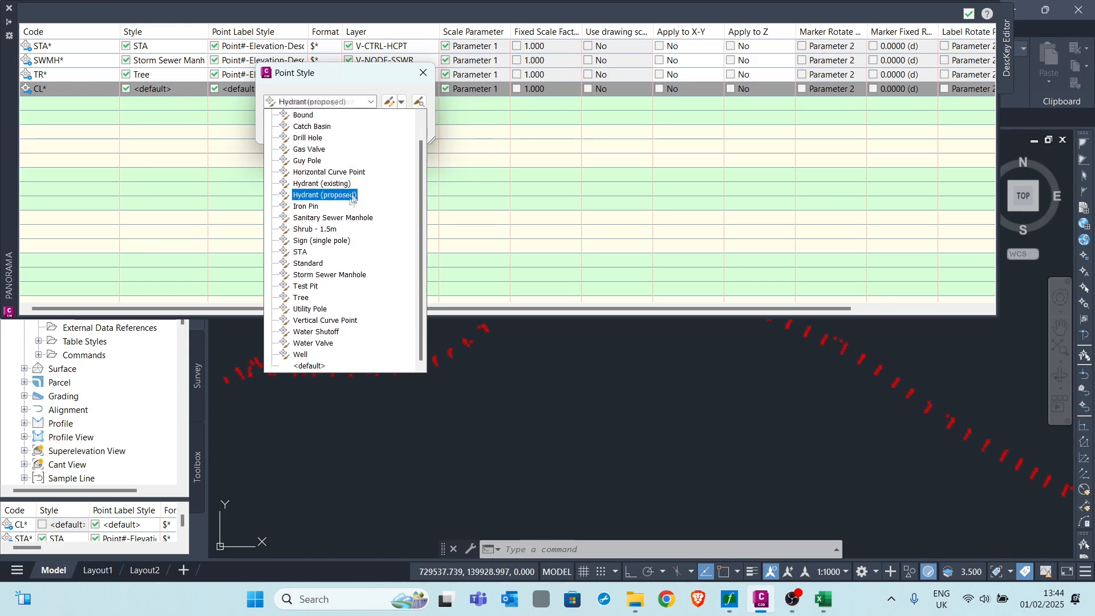
pyautogui.scroll(1, 342, 329)
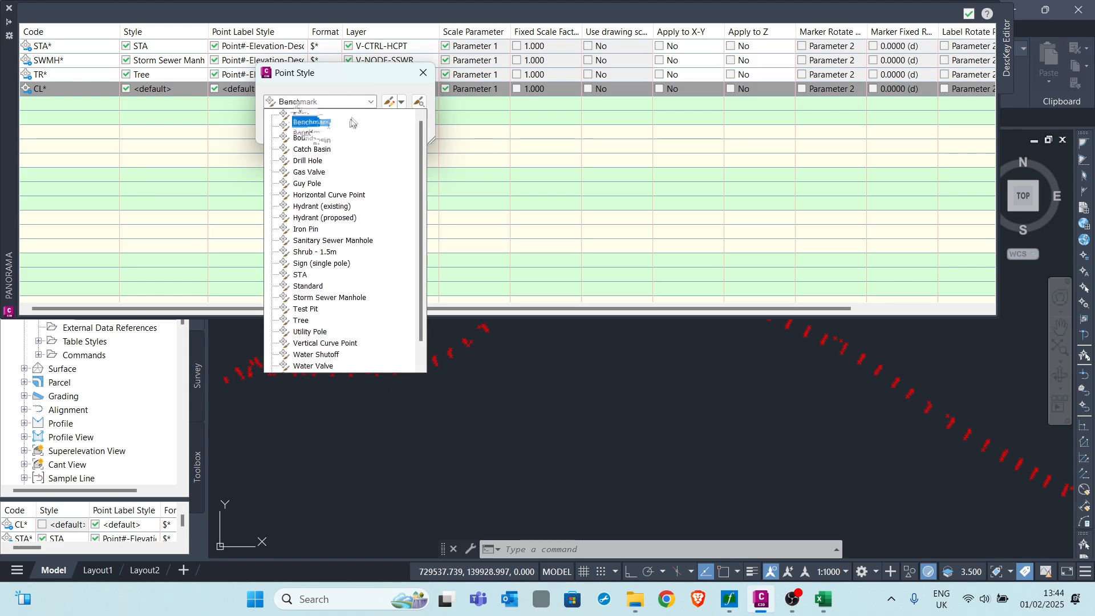
pyautogui.click(402, 103)
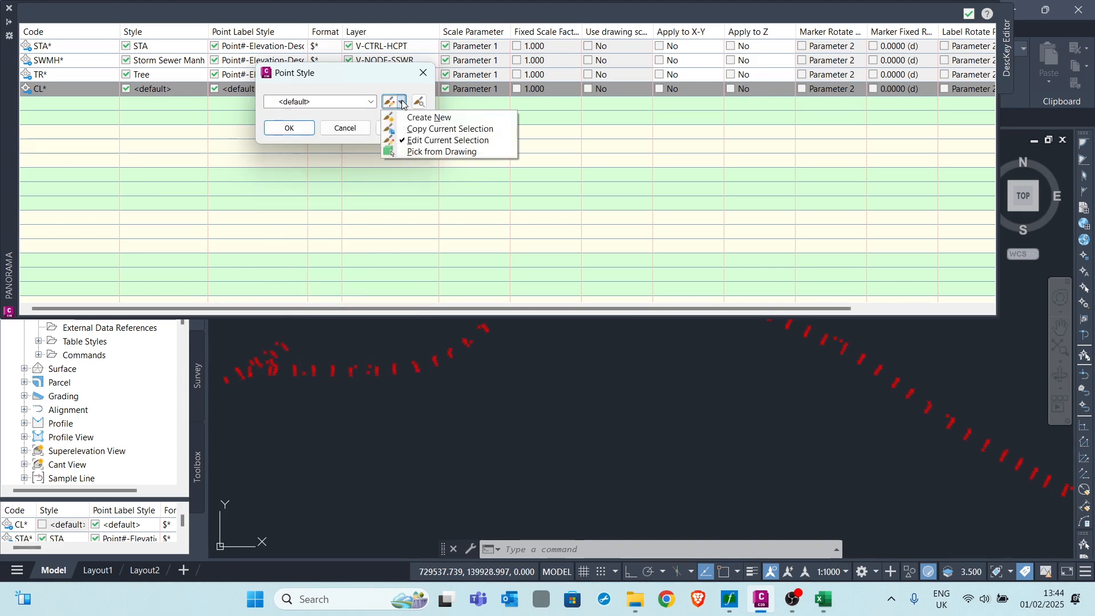
pyautogui.click(421, 117)
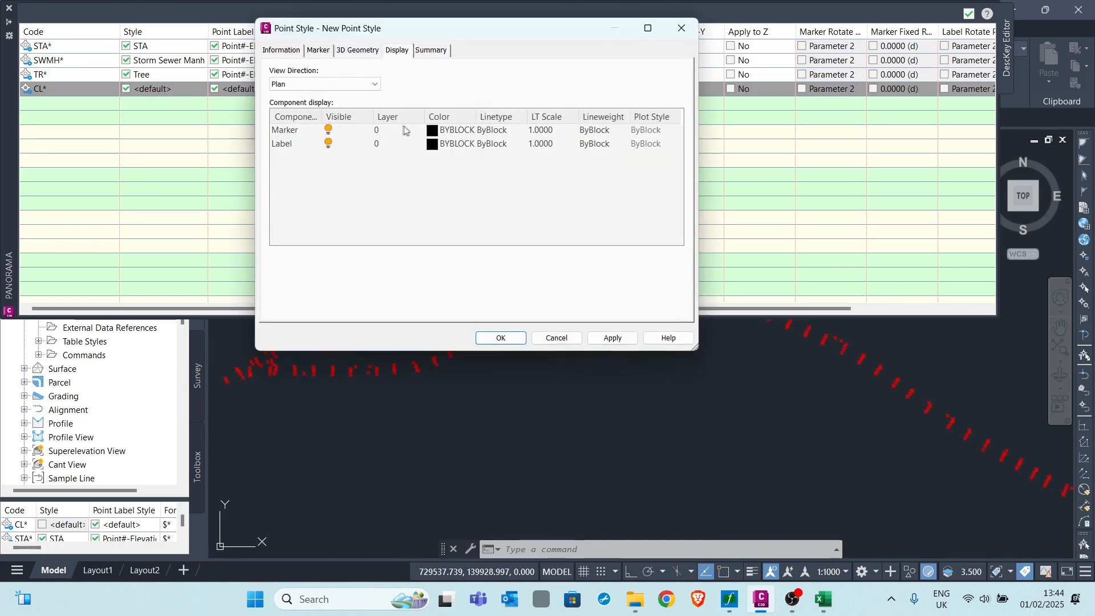
pyautogui.click(284, 53)
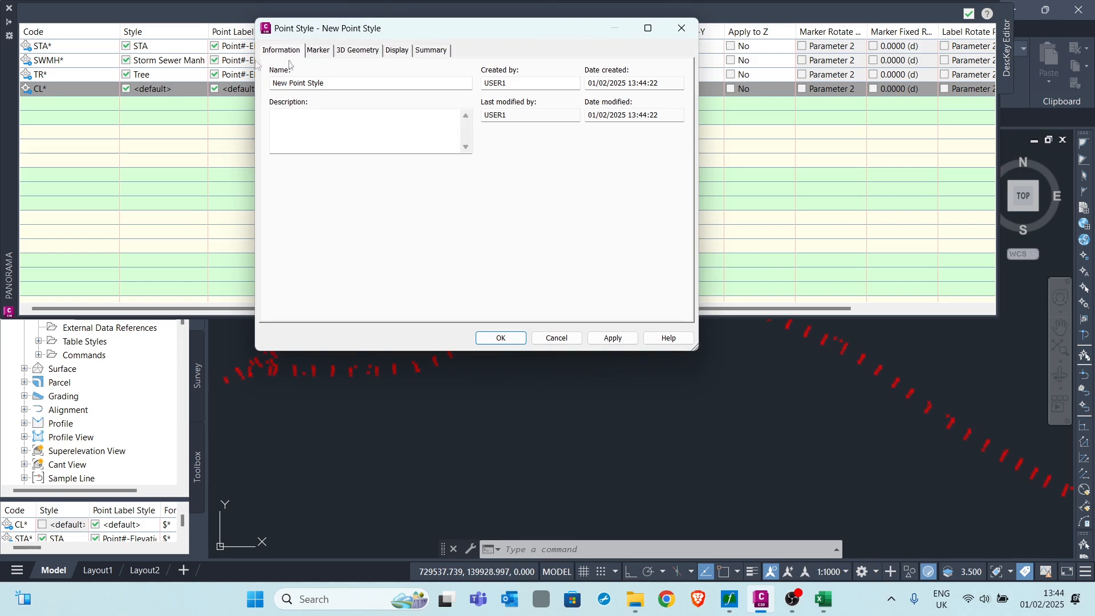
pyautogui.moveTo(273, 84); pyautogui.dragTo(341, 83)
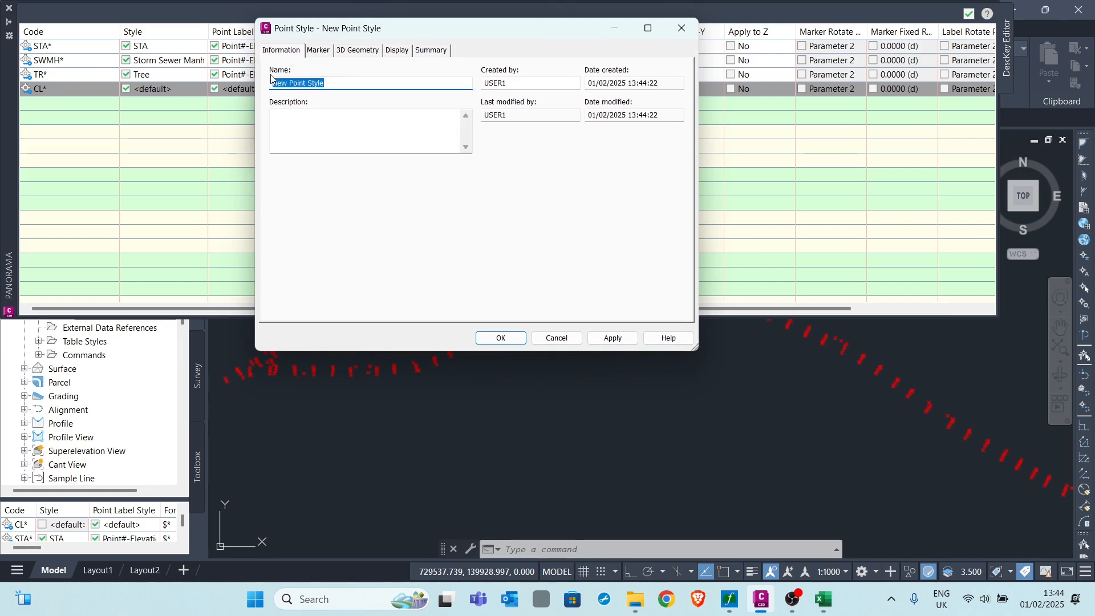
pyautogui.write('Centerline')
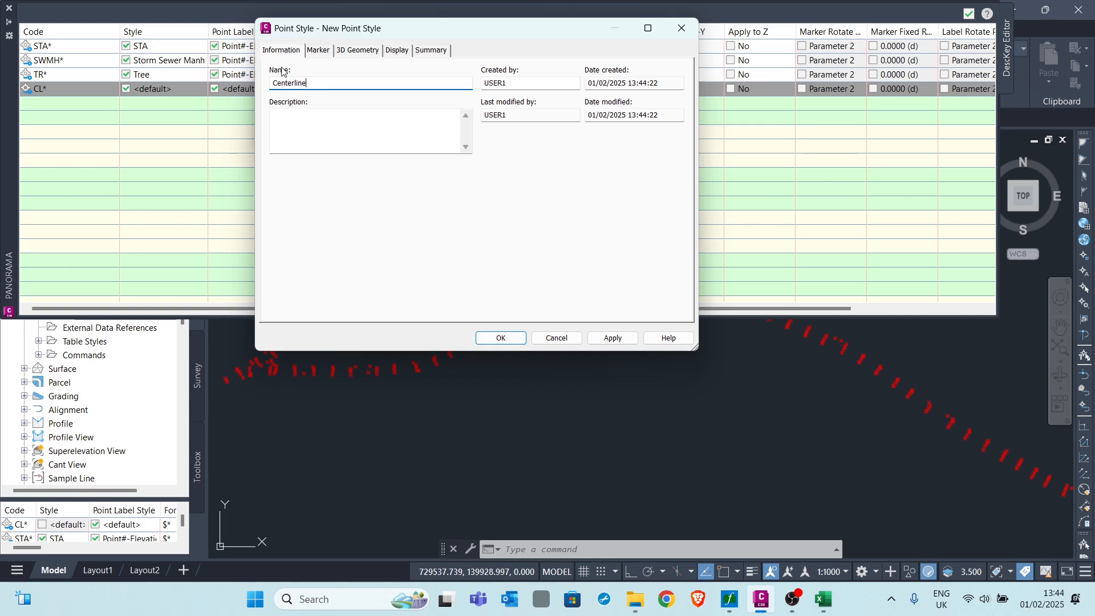
# Step: Set the Centerline style's custom marker to a plus sign with a circle around it
pyautogui.click(320, 53)
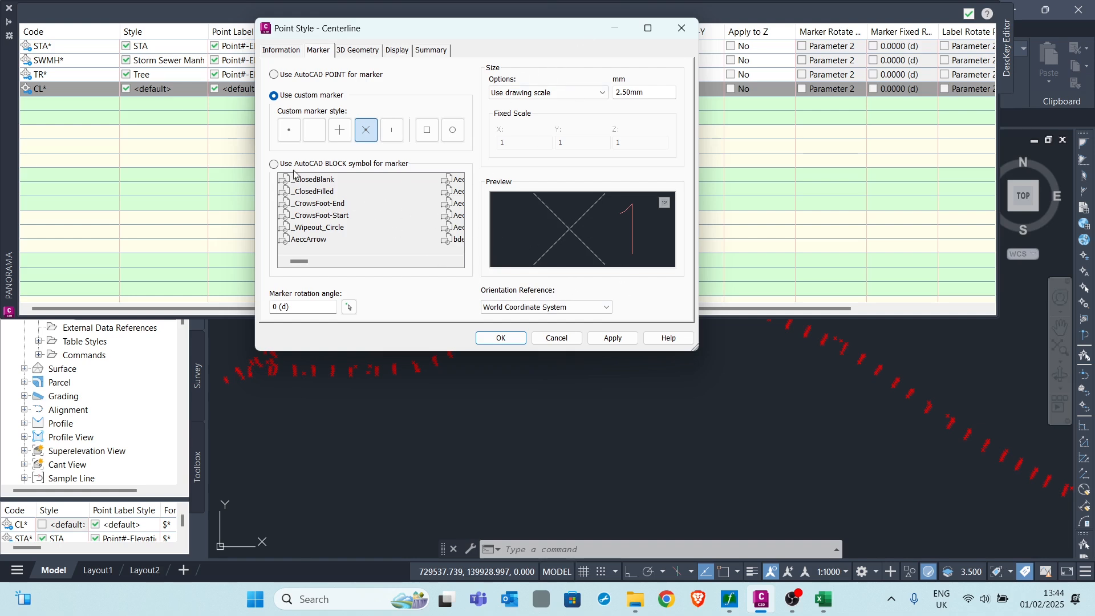
pyautogui.click(342, 135)
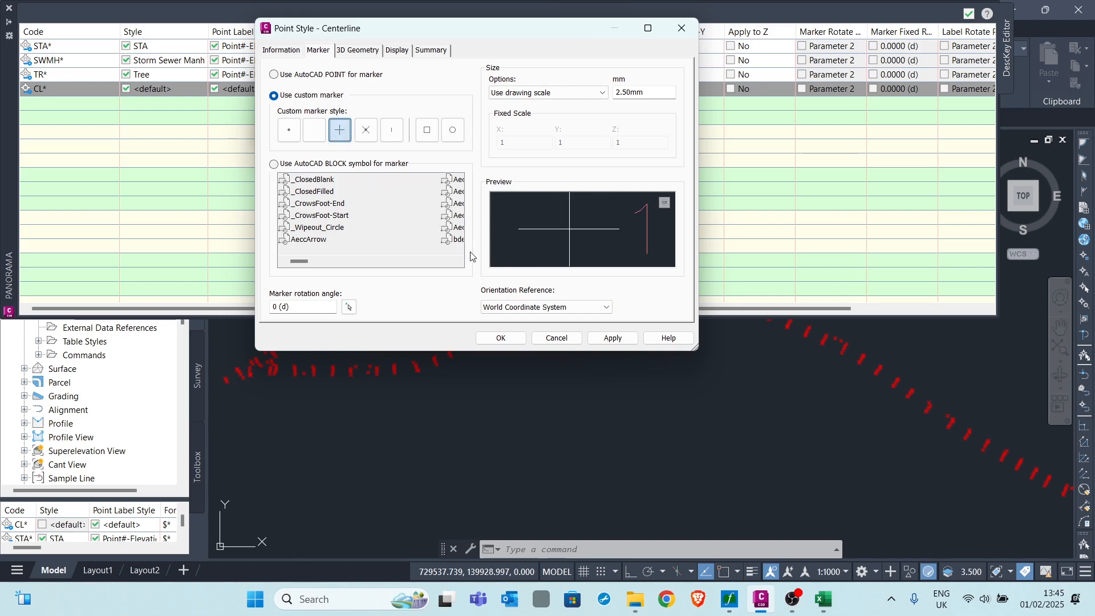
pyautogui.click(454, 133)
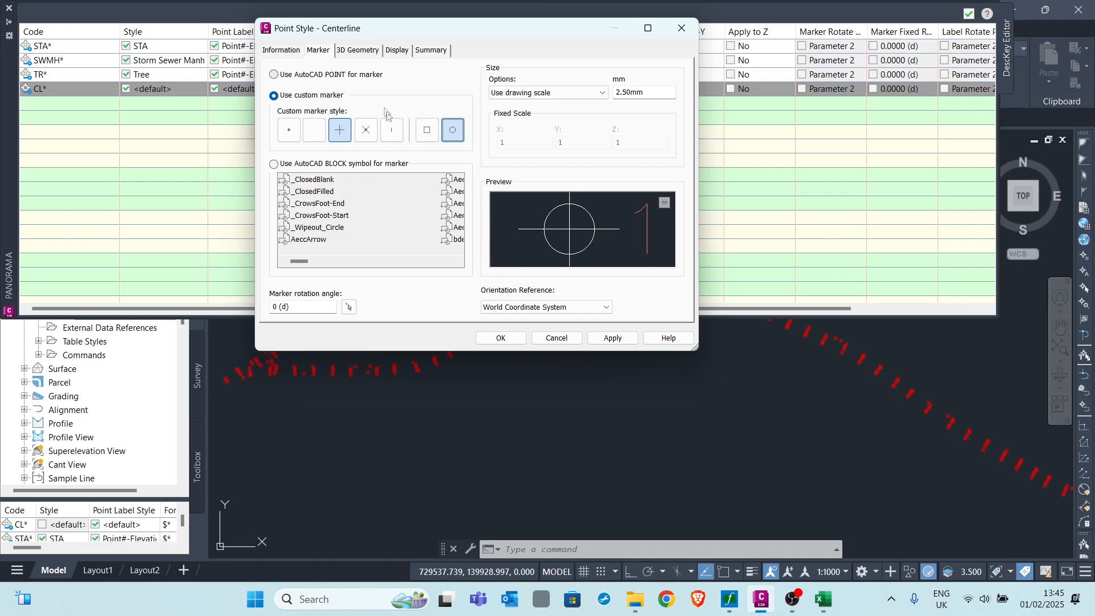
# Step: Set the plan-view color of the Centerline style's marker and label components to magenta and apply the changes
pyautogui.click(352, 56)
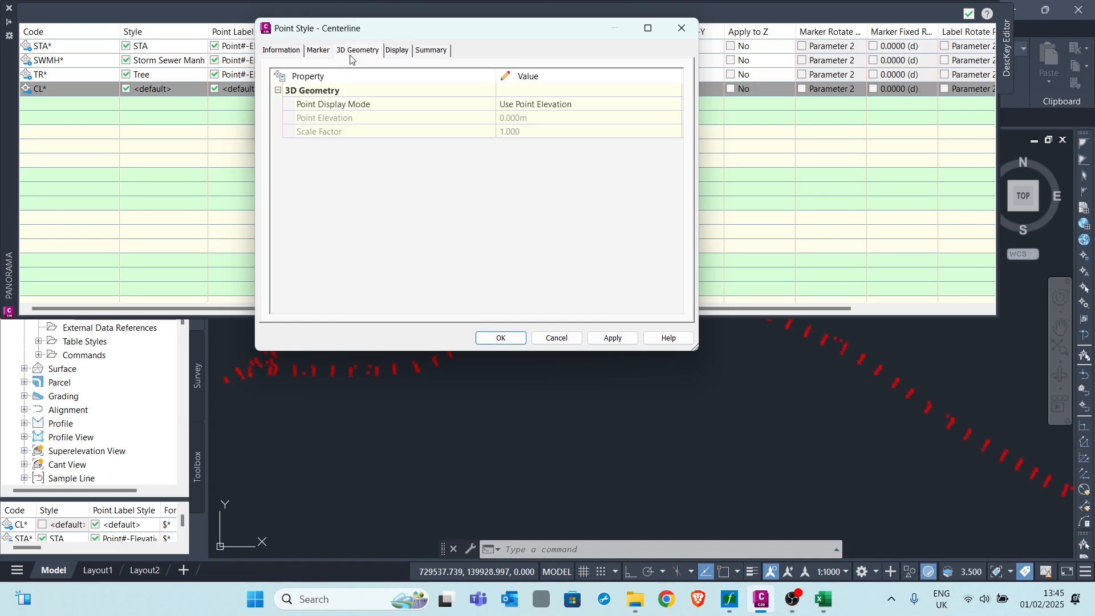
pyautogui.click(397, 52)
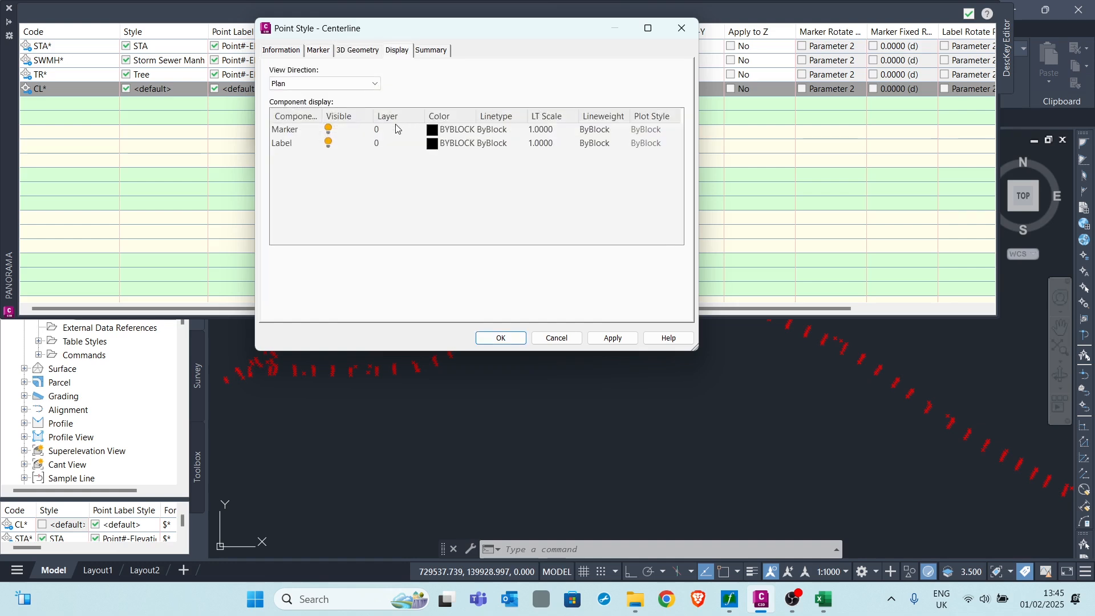
pyautogui.click(438, 131)
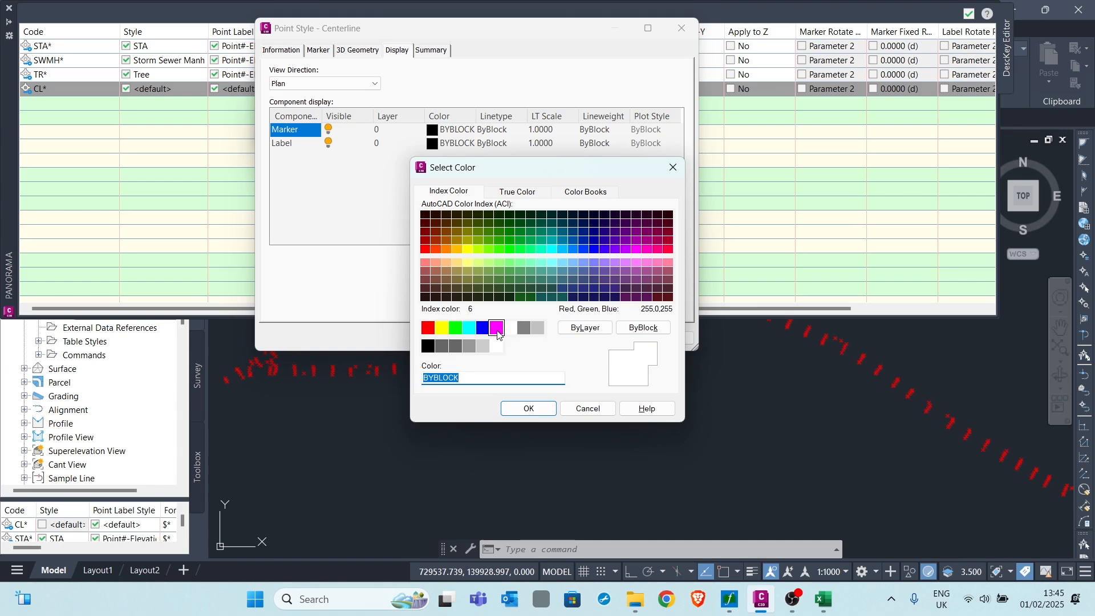
pyautogui.click(497, 329)
pyautogui.click(528, 408)
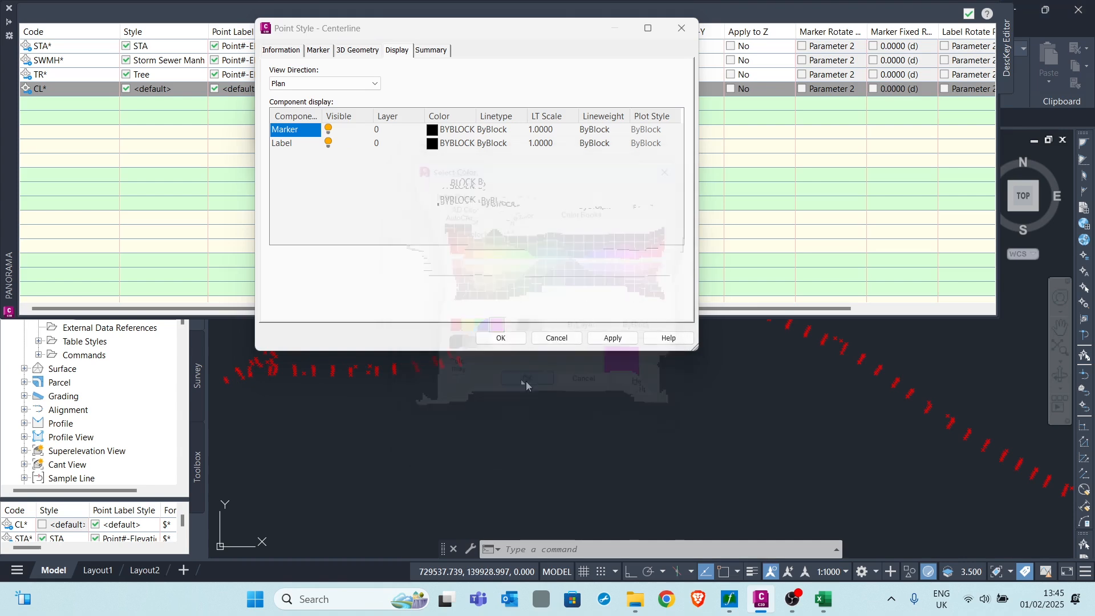
pyautogui.click(432, 143)
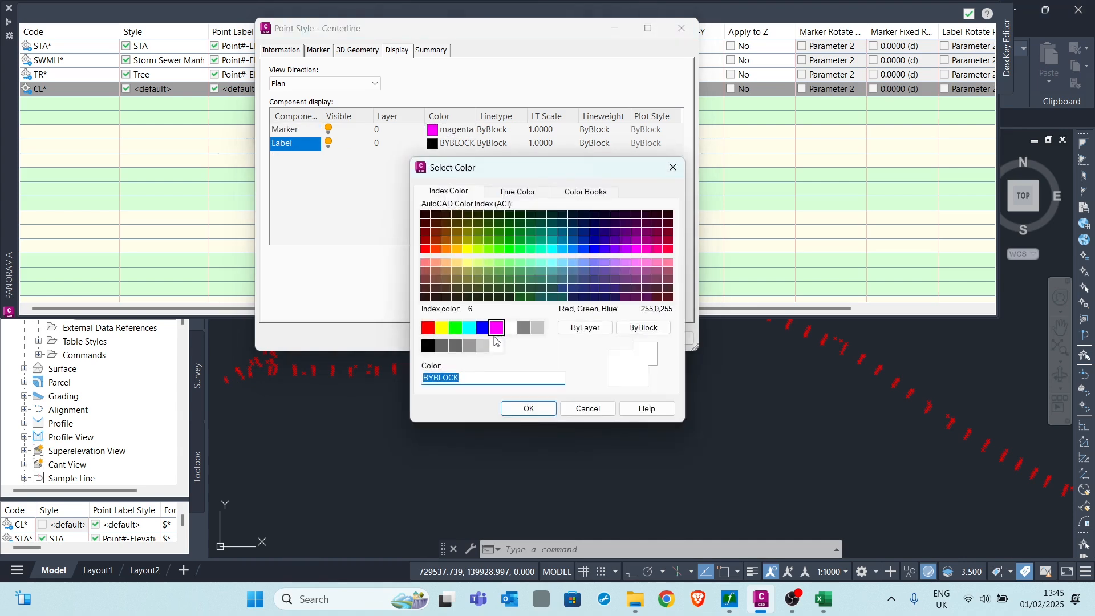
pyautogui.click(496, 329)
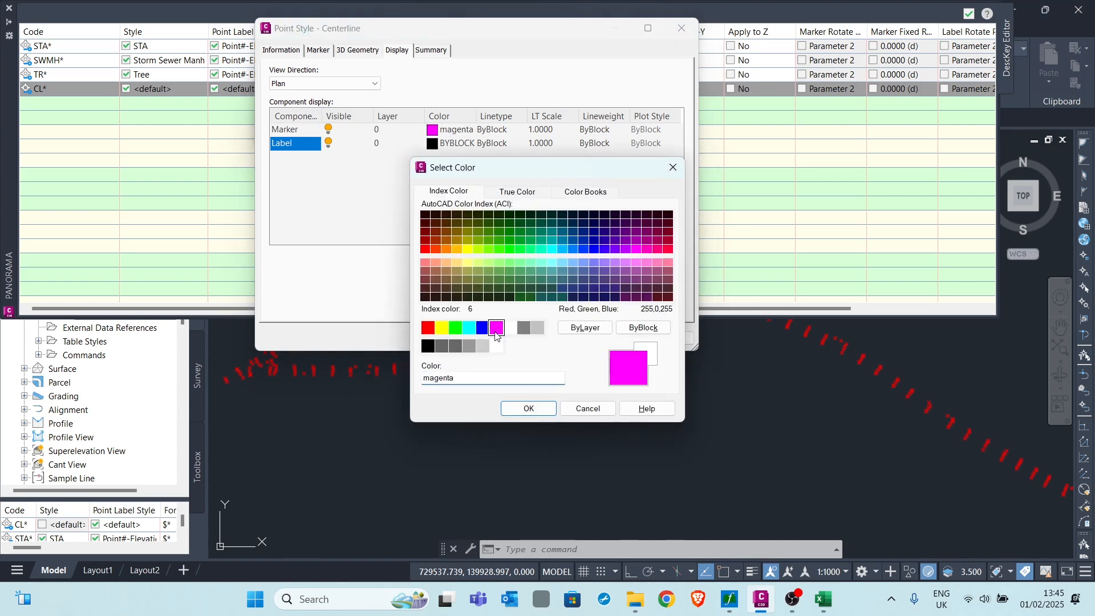
pyautogui.click(535, 409)
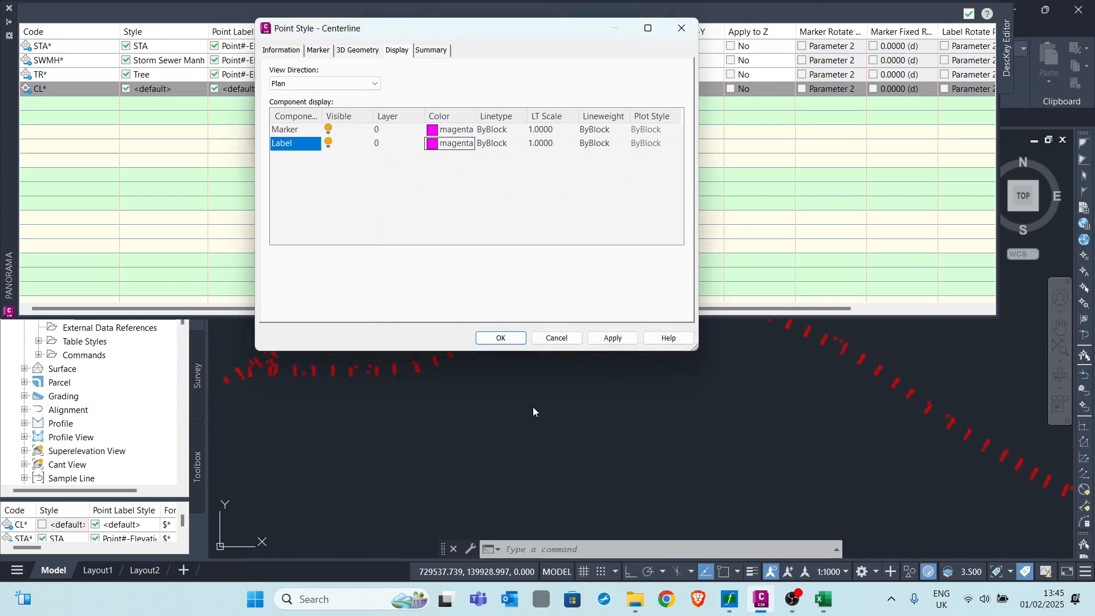
pyautogui.click(613, 343)
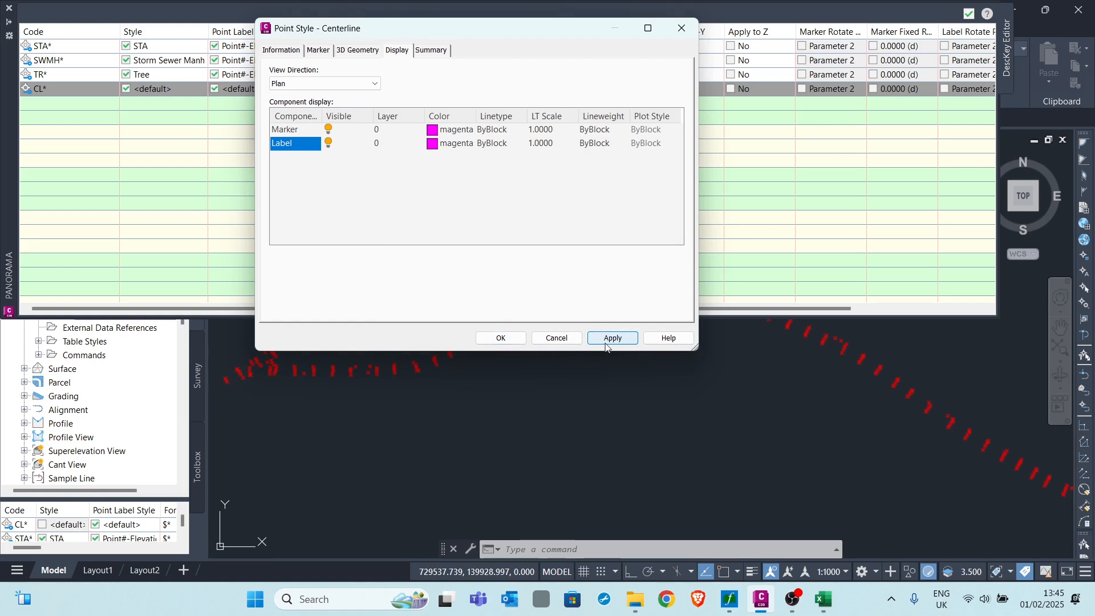
# Step: Set the Centerline point style's creator to Eng 1, save the style and assign it to the CL* key
pyautogui.click(429, 50)
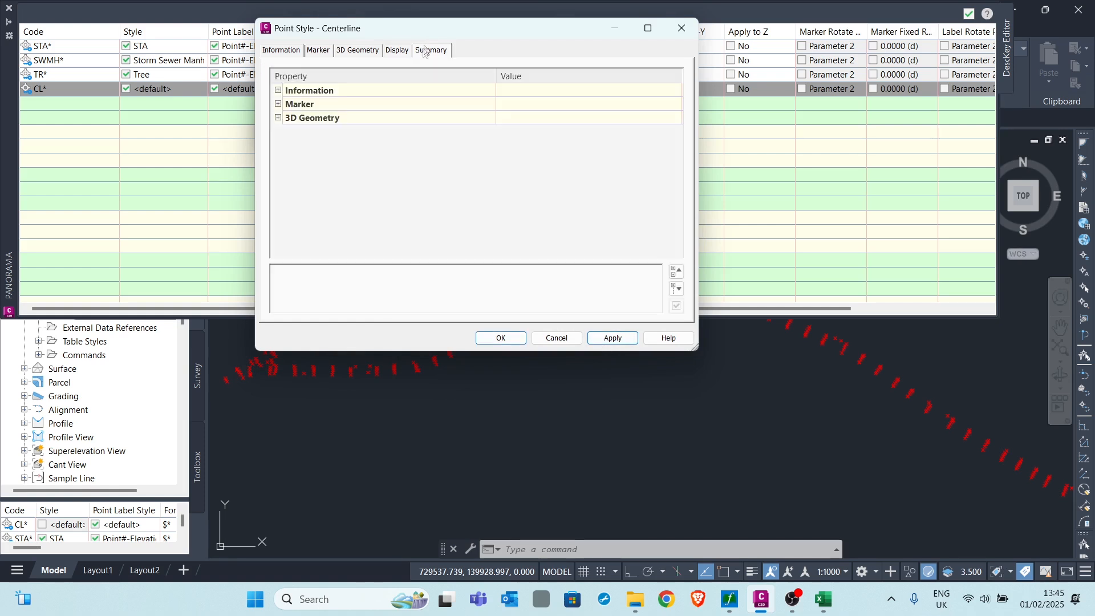
pyautogui.click(295, 51)
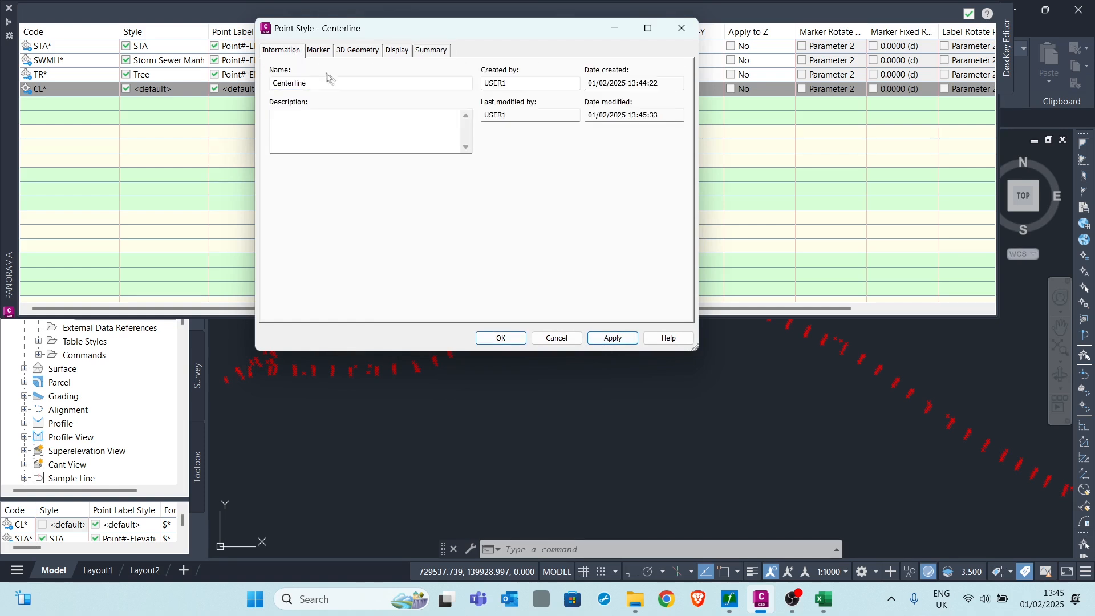
pyautogui.doubleClick(509, 85)
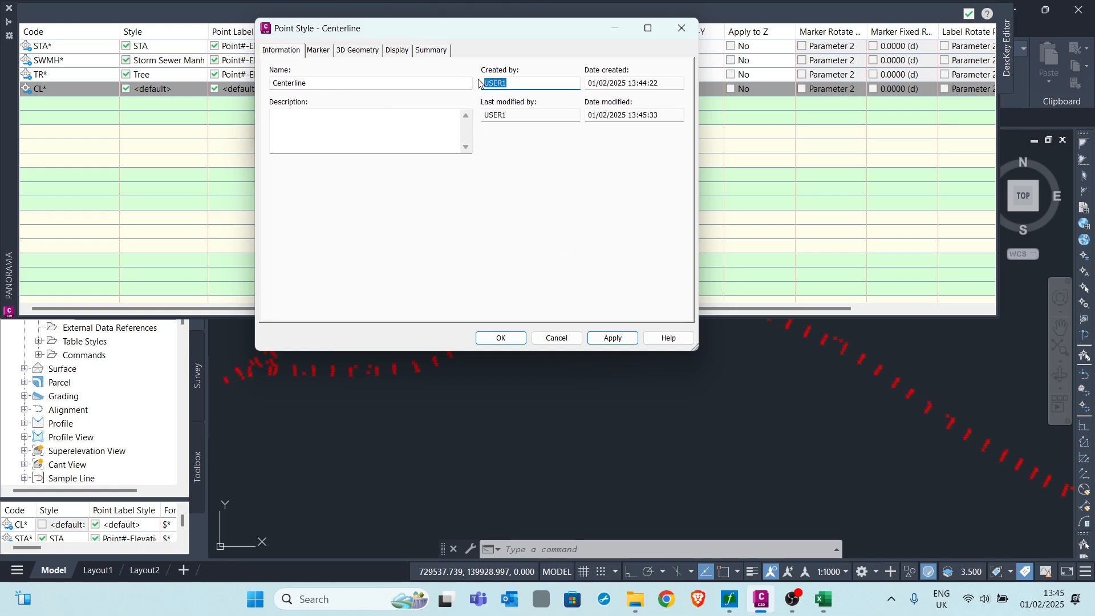
pyautogui.write('Eng 1')
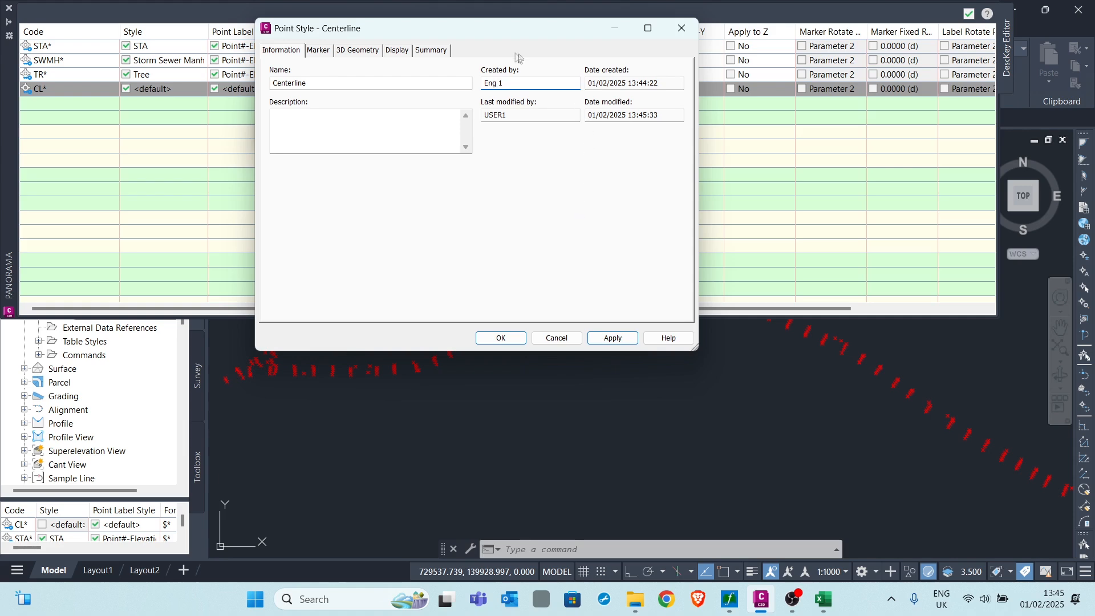
pyautogui.click(599, 341)
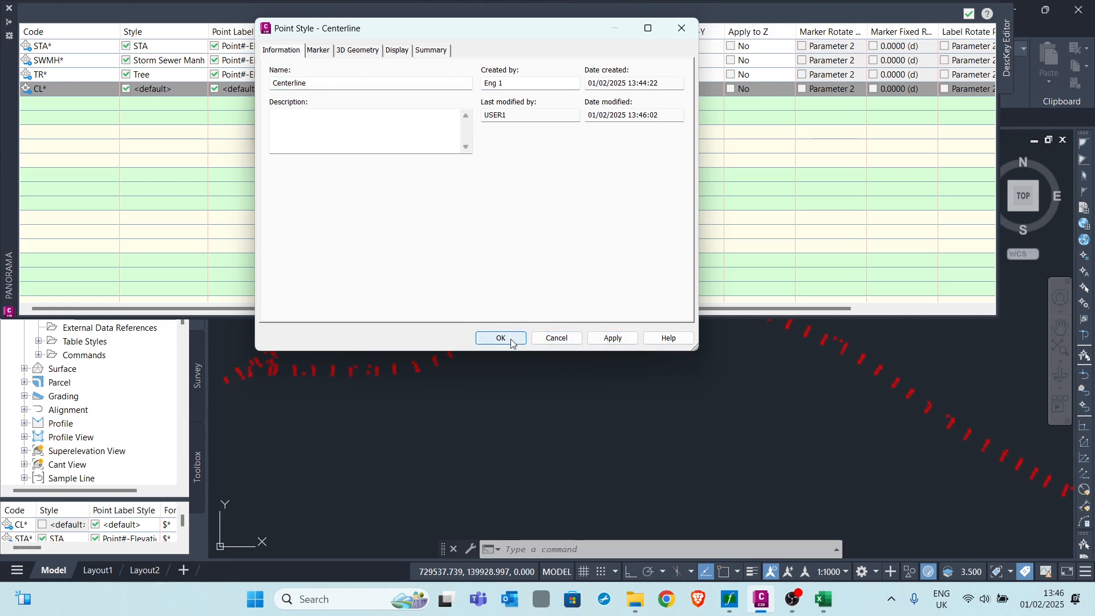
pyautogui.click(508, 340)
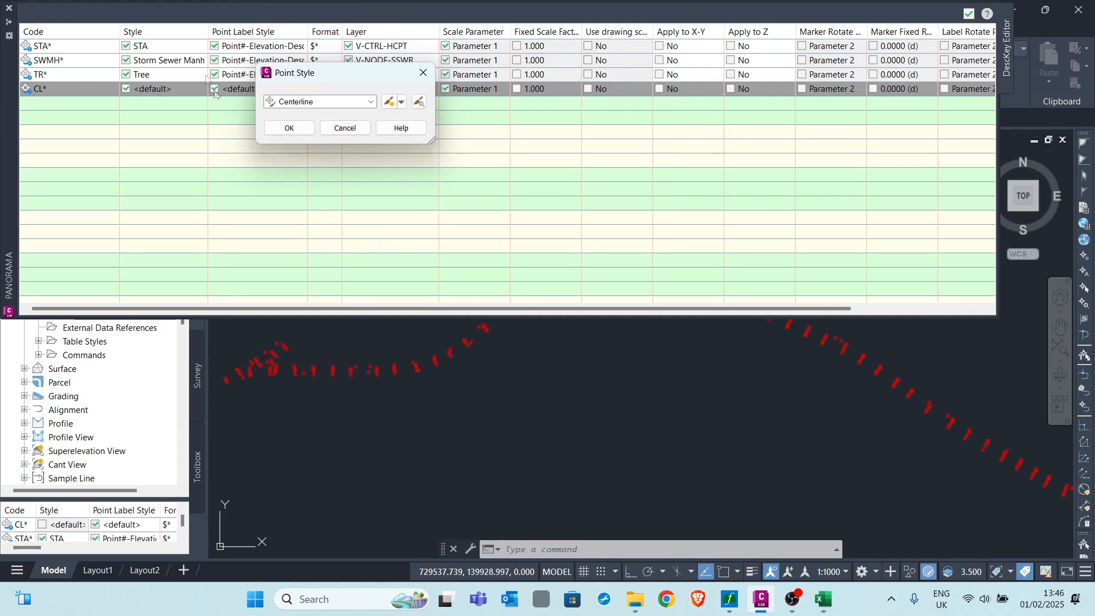
pyautogui.click(289, 127)
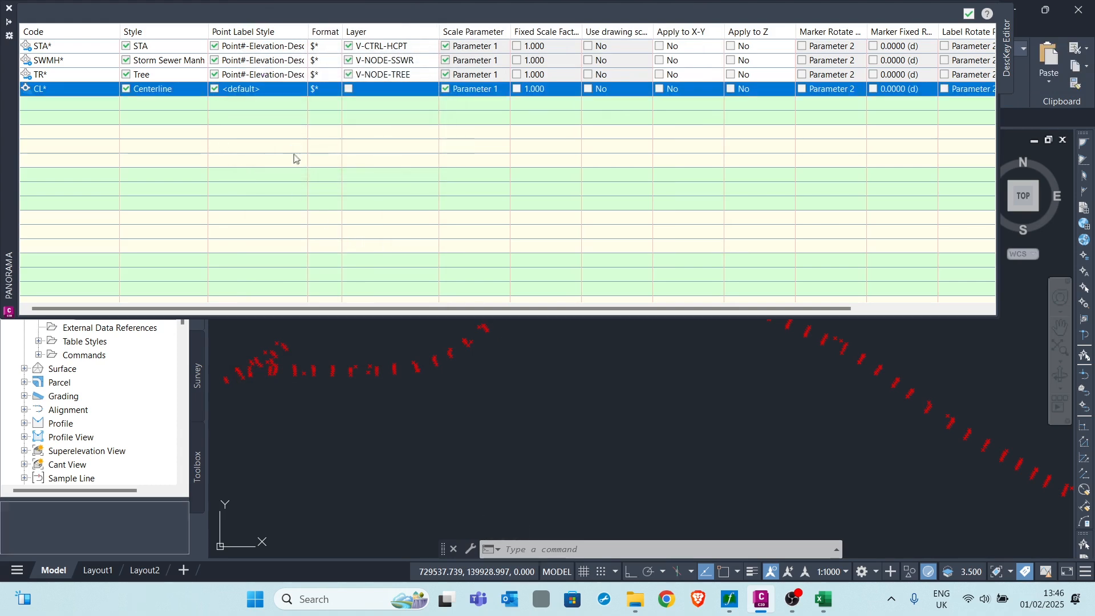
pyautogui.click(270, 89)
pyautogui.click(336, 102)
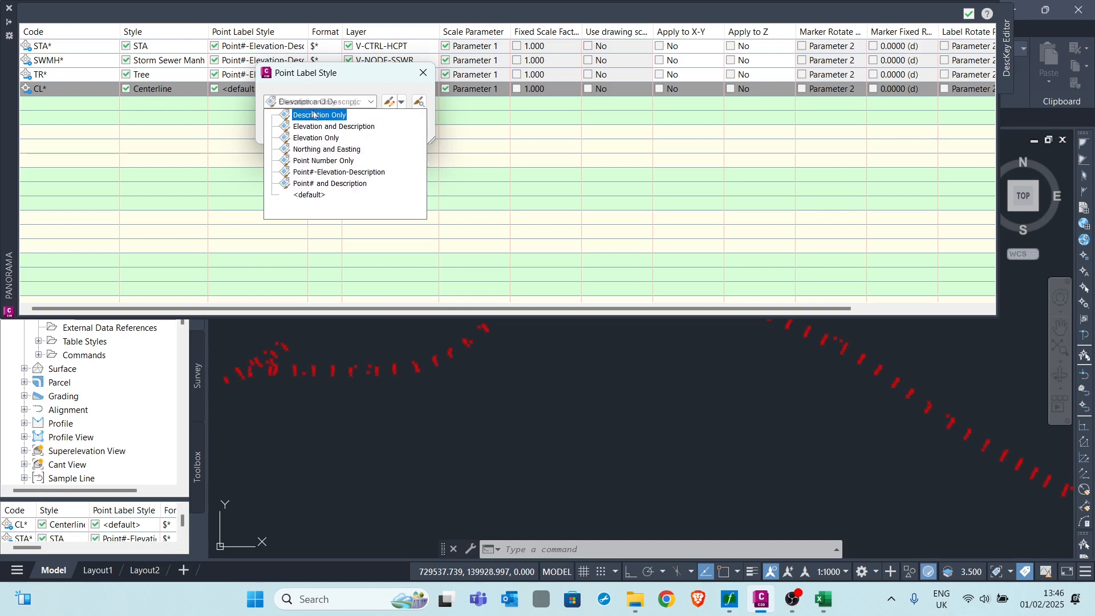
pyautogui.click(178, 103)
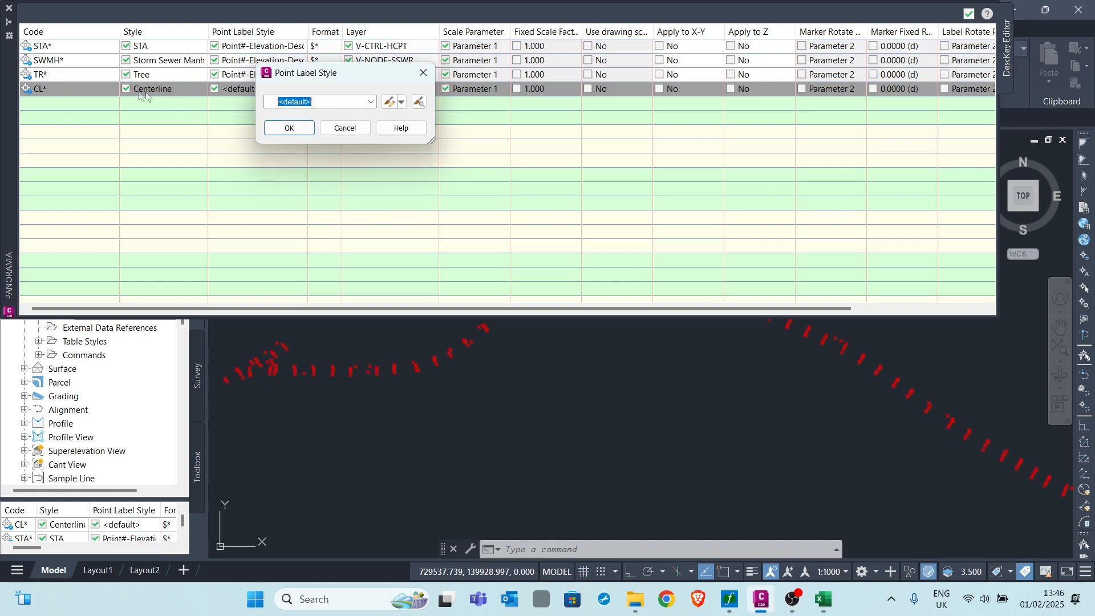
pyautogui.click(423, 72)
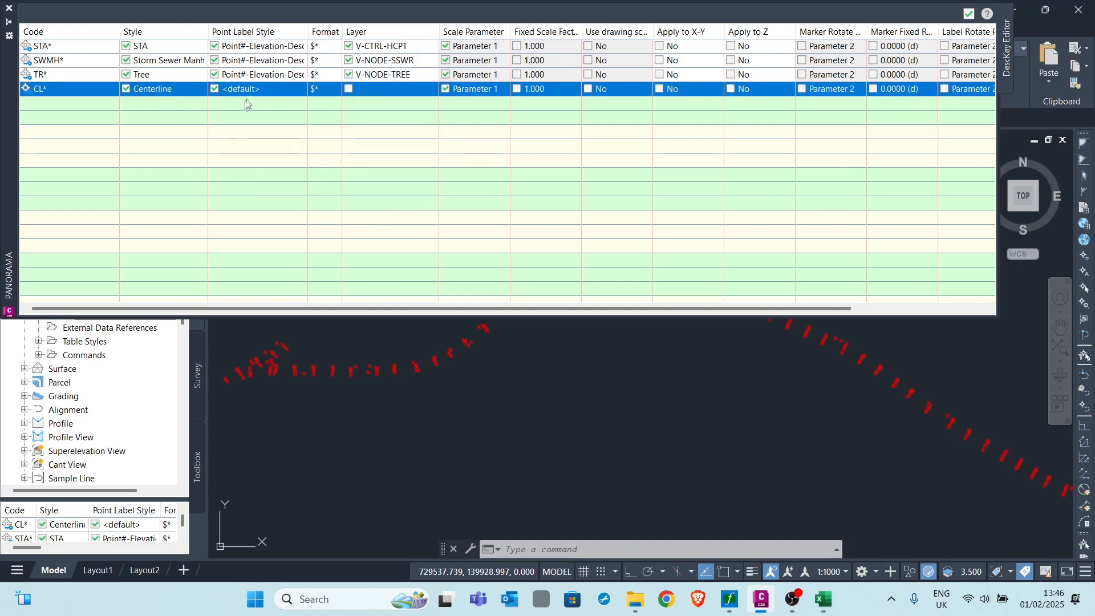
# Step: Set the point label style of the CL* key to Description Only
pyautogui.click(274, 89)
pyautogui.click(342, 103)
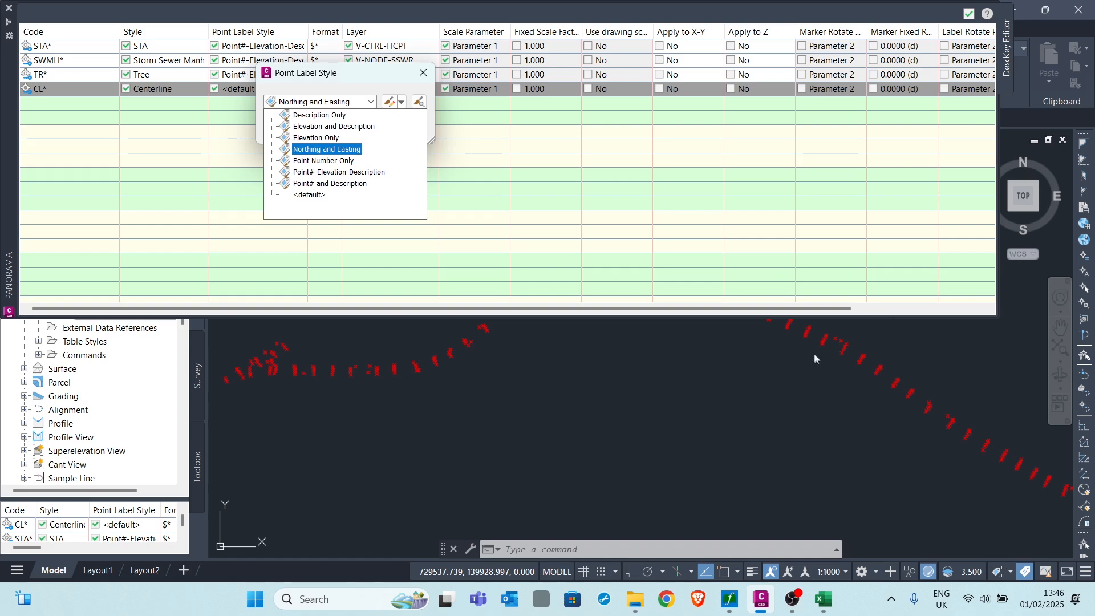
pyautogui.click(319, 116)
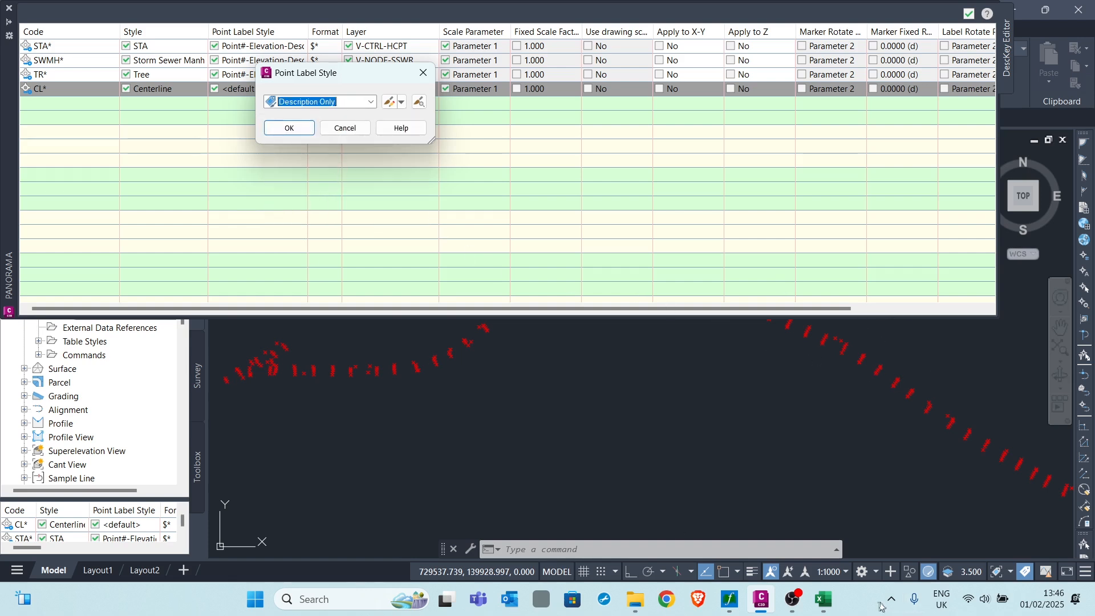
pyautogui.click(835, 606)
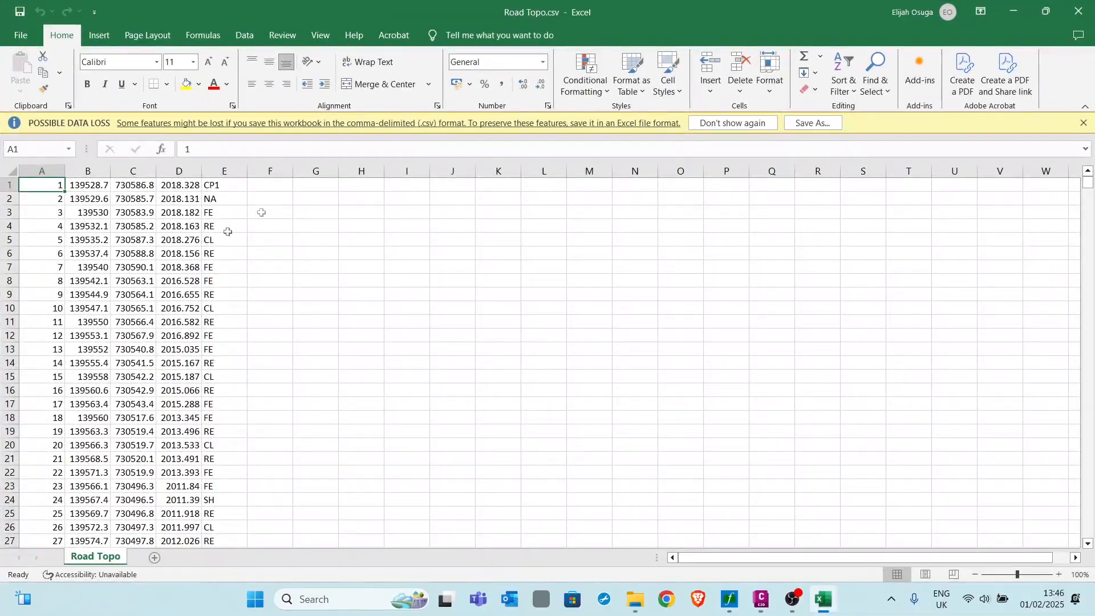
pyautogui.click(1012, 16)
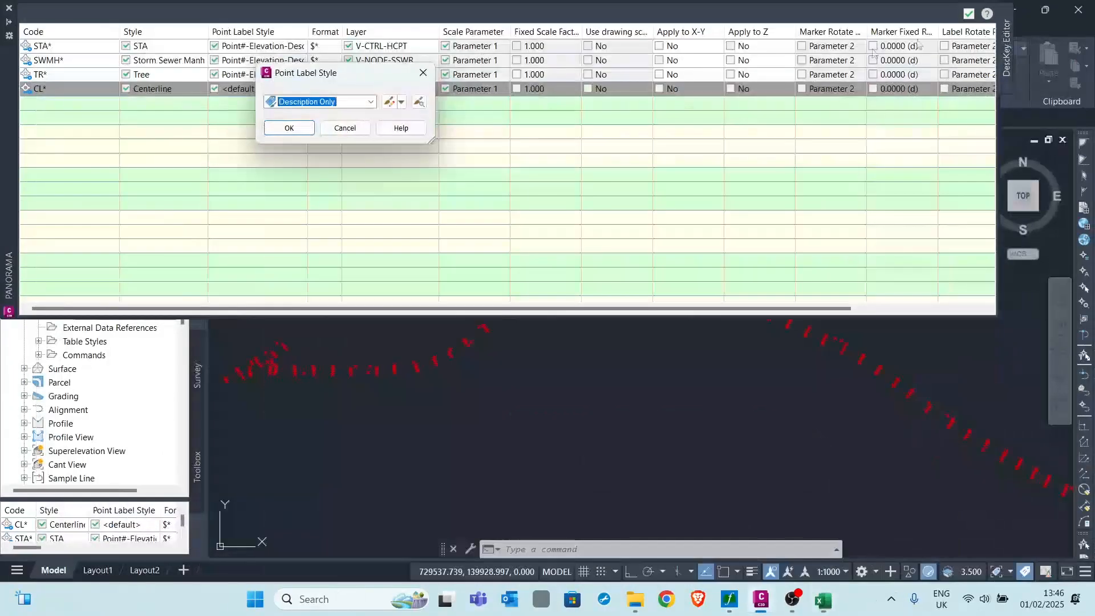
pyautogui.click(287, 128)
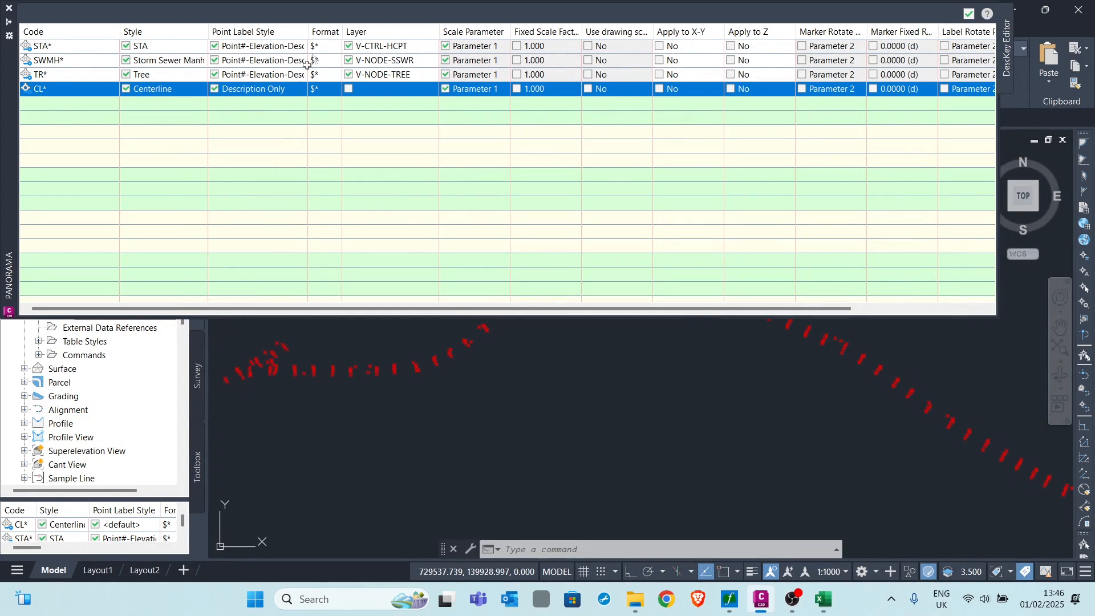
# Step: Compare the CL* key's format code with the raw point descriptions in the Road Topo.csv spreadsheet in Excel, returning to Civil 3D
pyautogui.click(324, 89)
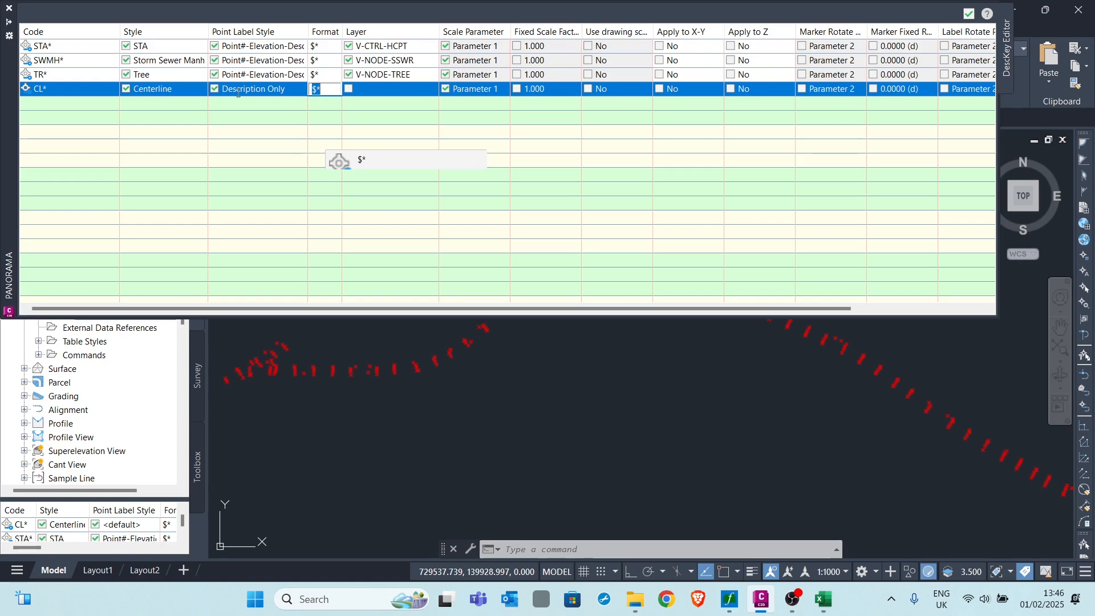
pyautogui.click(823, 598)
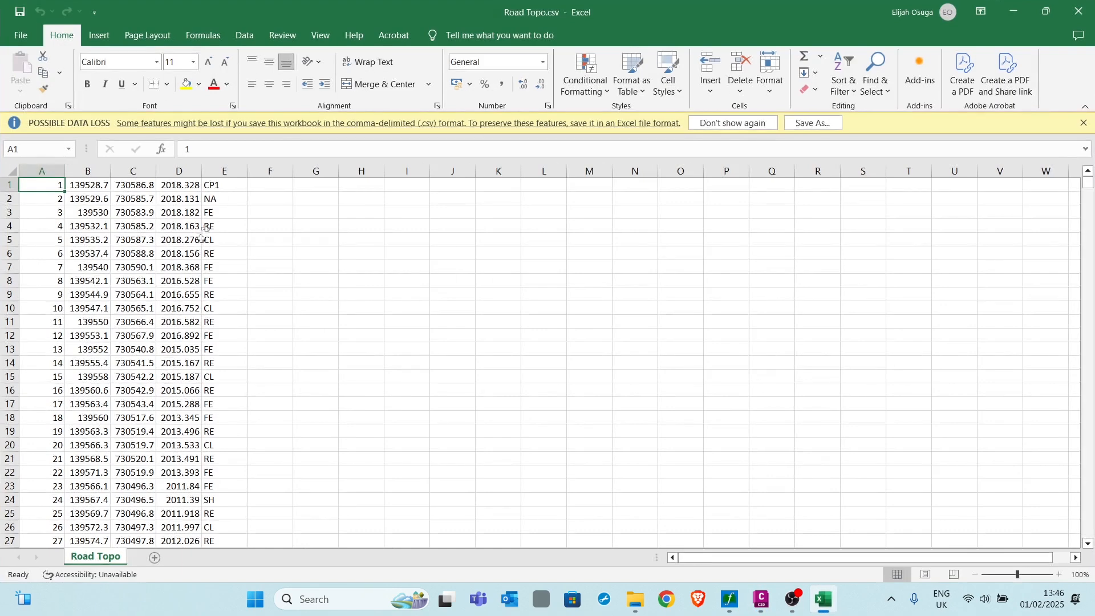
pyautogui.click(999, 17)
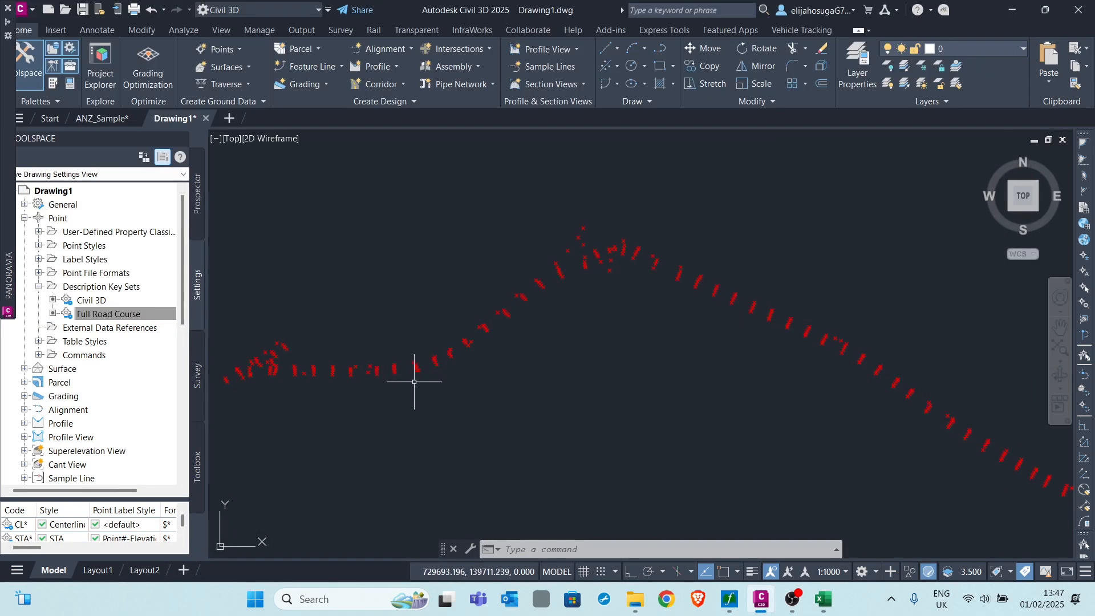
pyautogui.moveTo(4, 125)
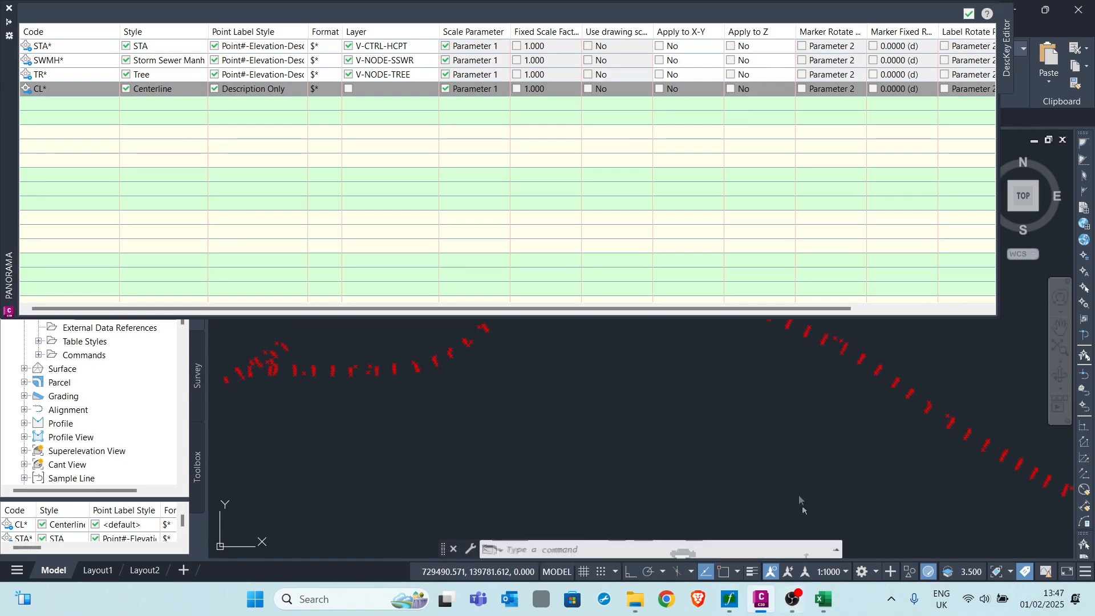
pyautogui.click(823, 598)
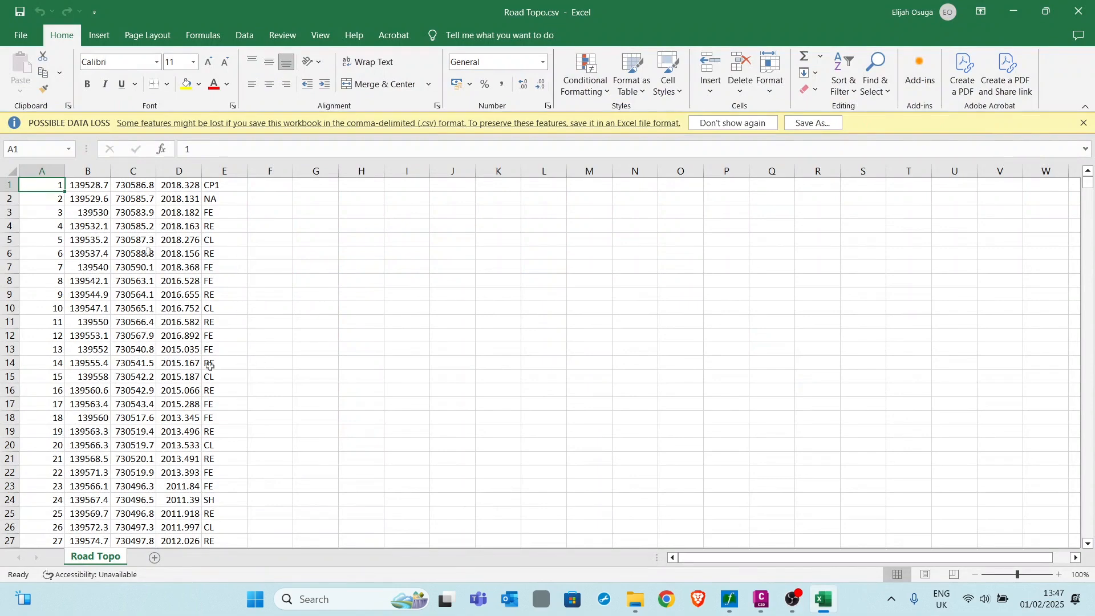
pyautogui.click(1014, 12)
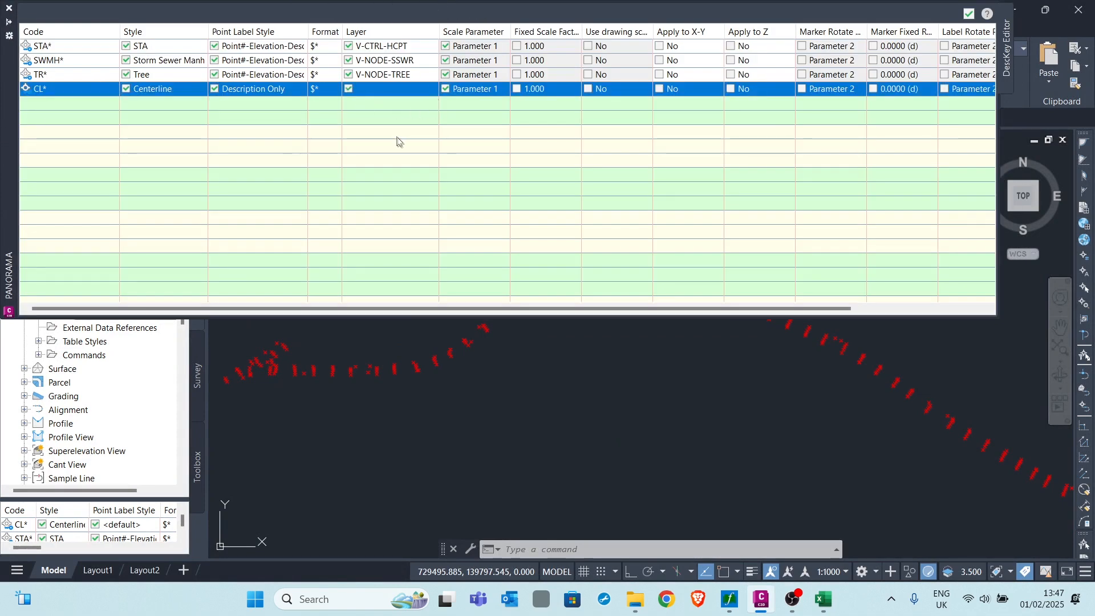
# Step: Create a new drawing layer named pointcL for the CL* key, keeping its default properties
pyautogui.click(397, 90)
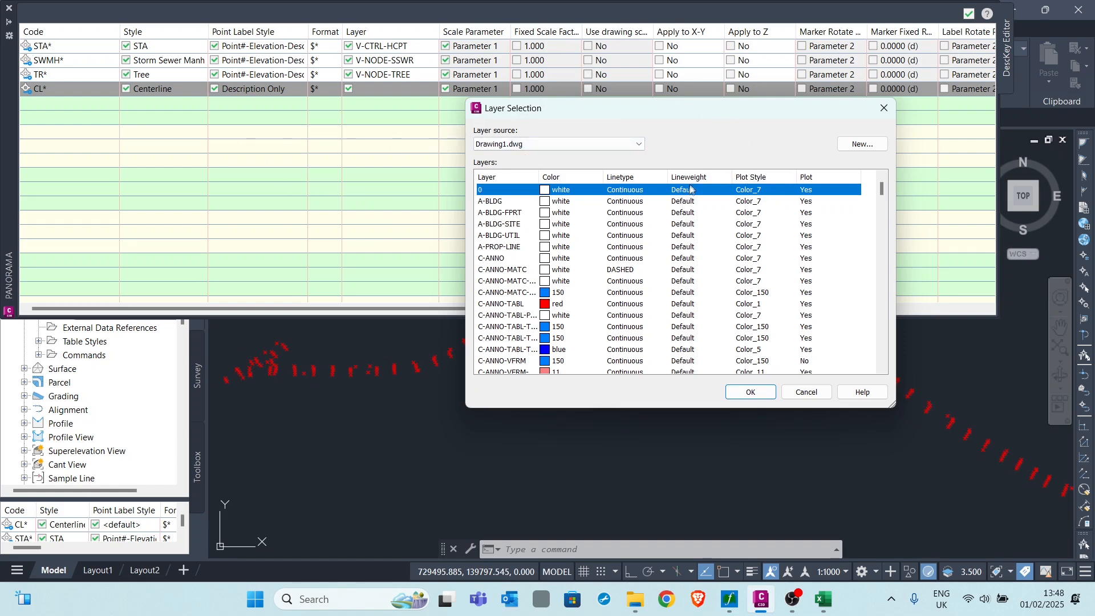
pyautogui.click(875, 145)
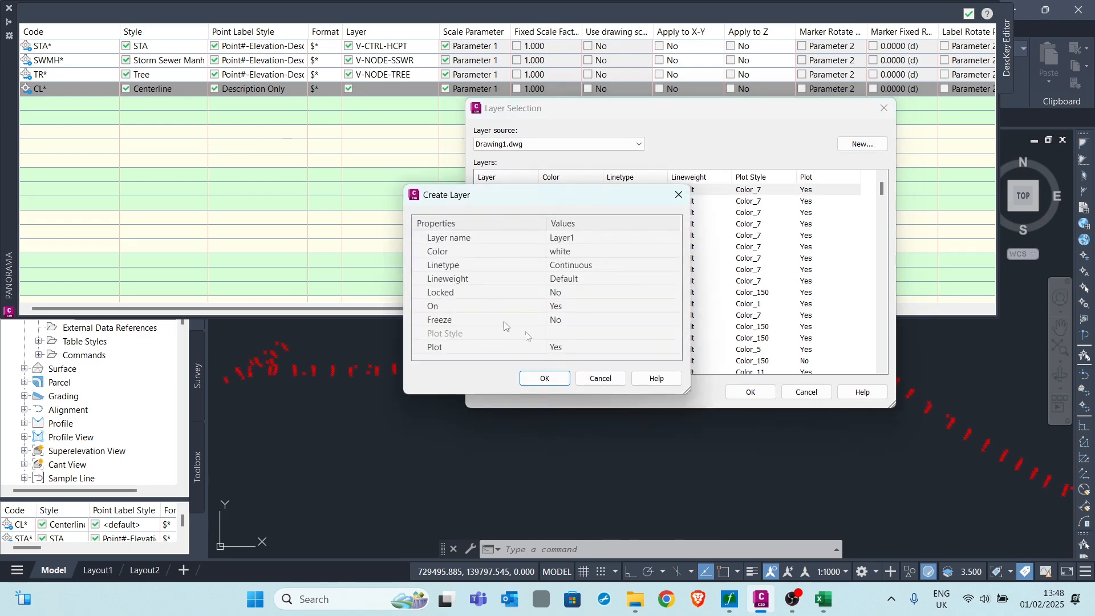
pyautogui.click(577, 238)
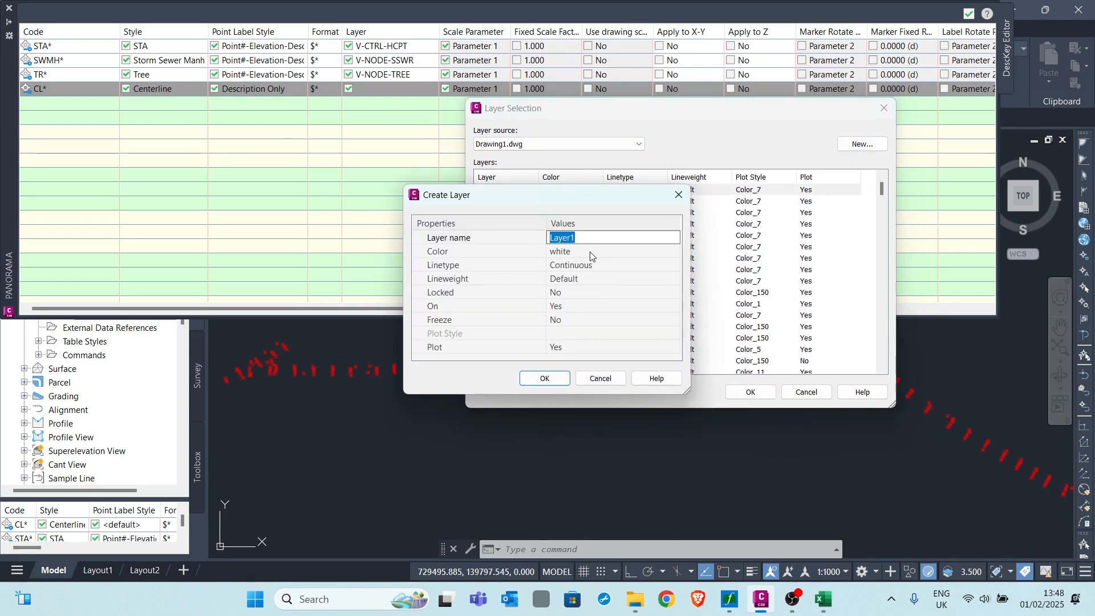
pyautogui.write('pointcL')
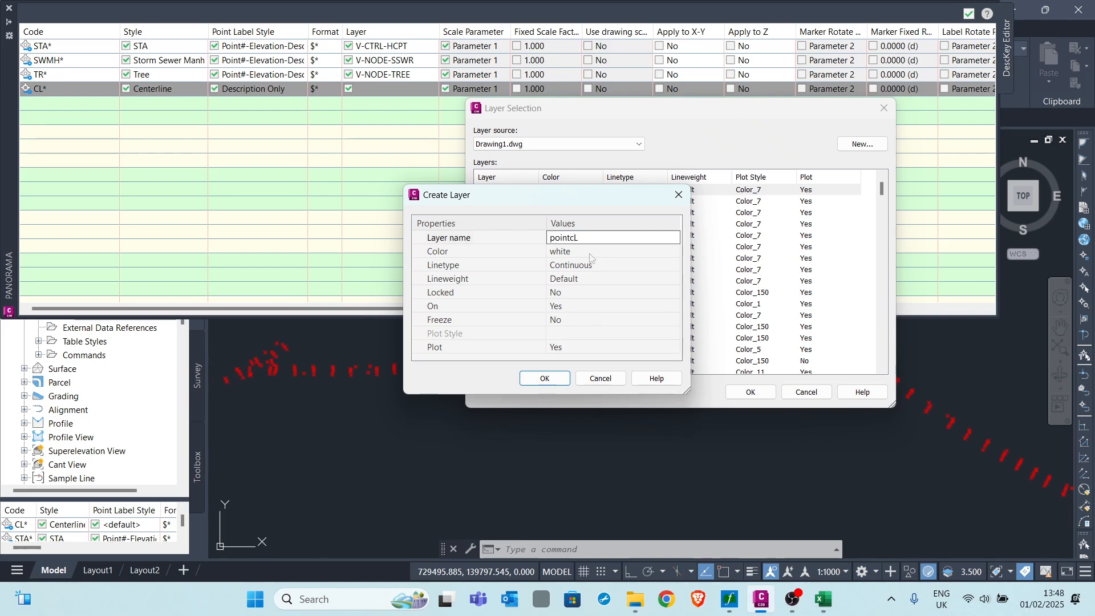
pyautogui.click(635, 251)
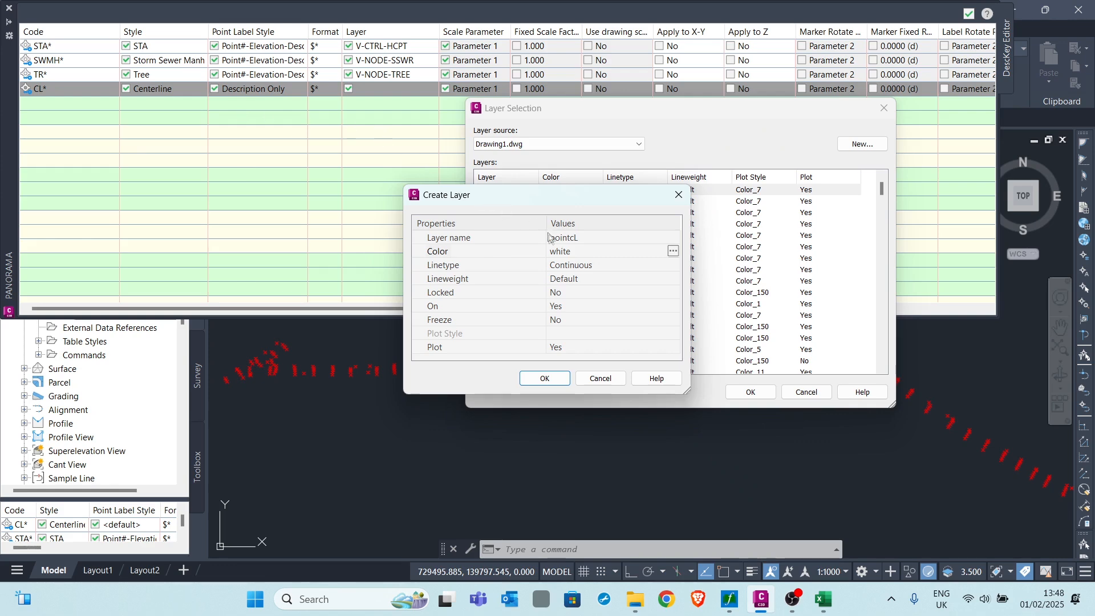
pyautogui.click(551, 382)
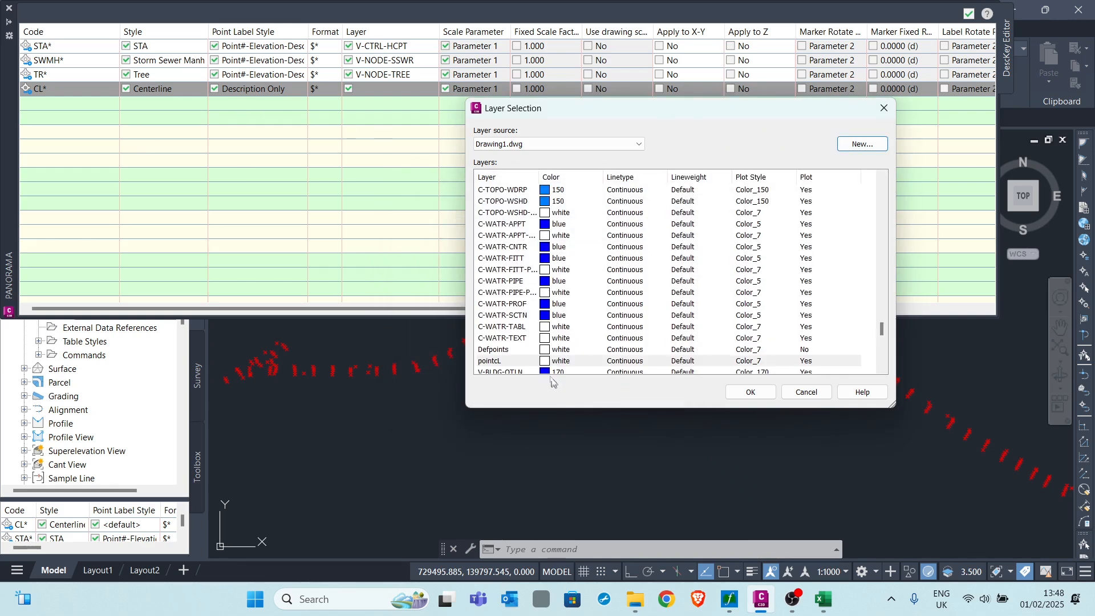
# Step: Assign the pointcL layer to the CL* description key
pyautogui.scroll(-2, 543, 313)
pyautogui.click(503, 295)
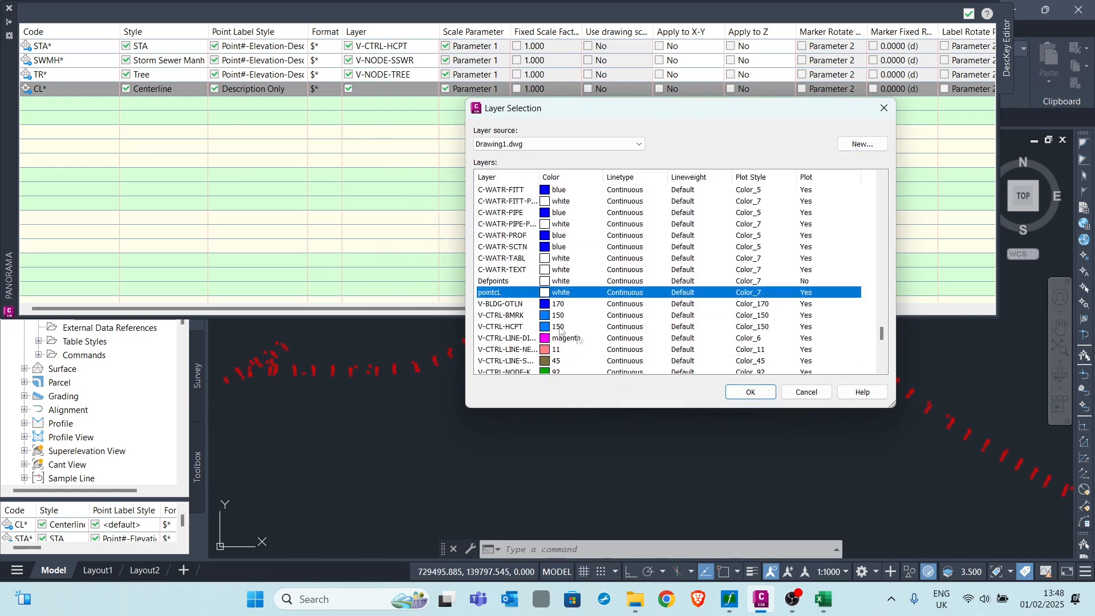
pyautogui.click(752, 392)
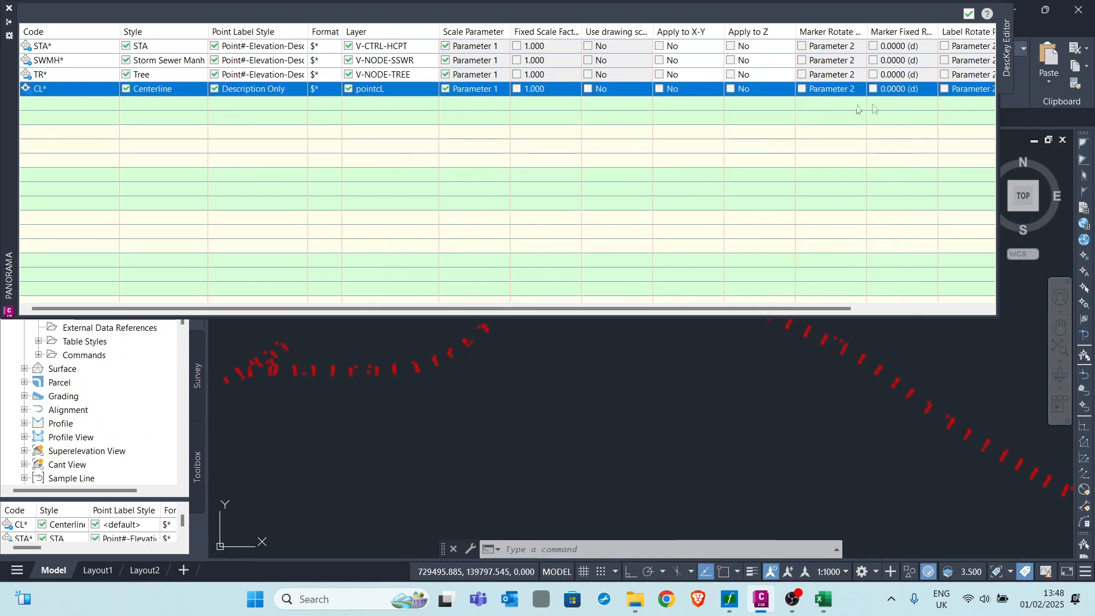
# Step: Add a new description key to the set and give it the code RE*
pyautogui.click(517, 74)
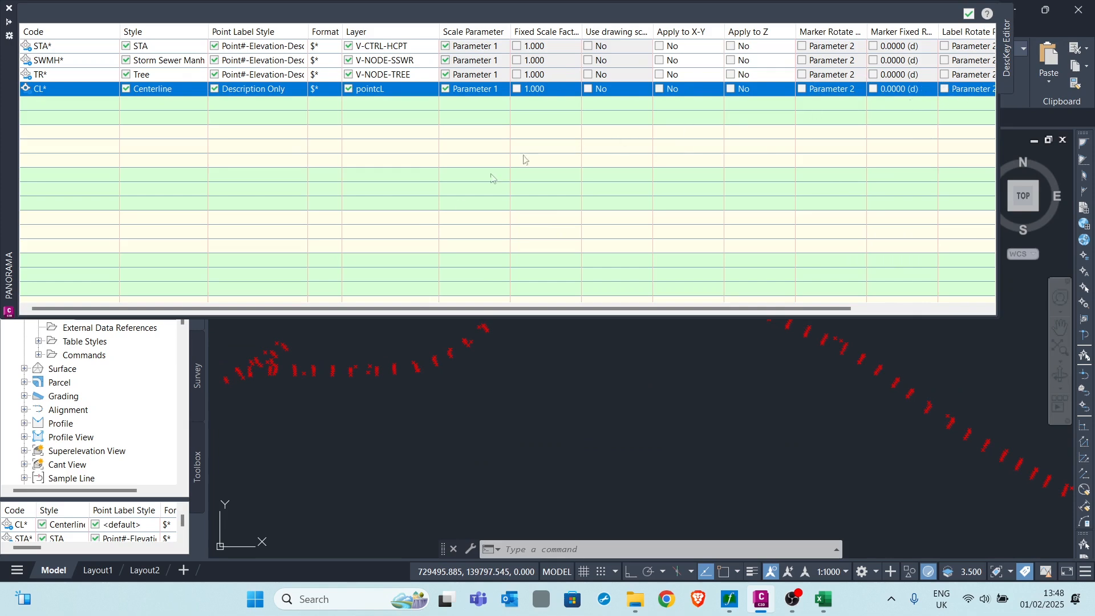
pyautogui.rightClick(46, 105)
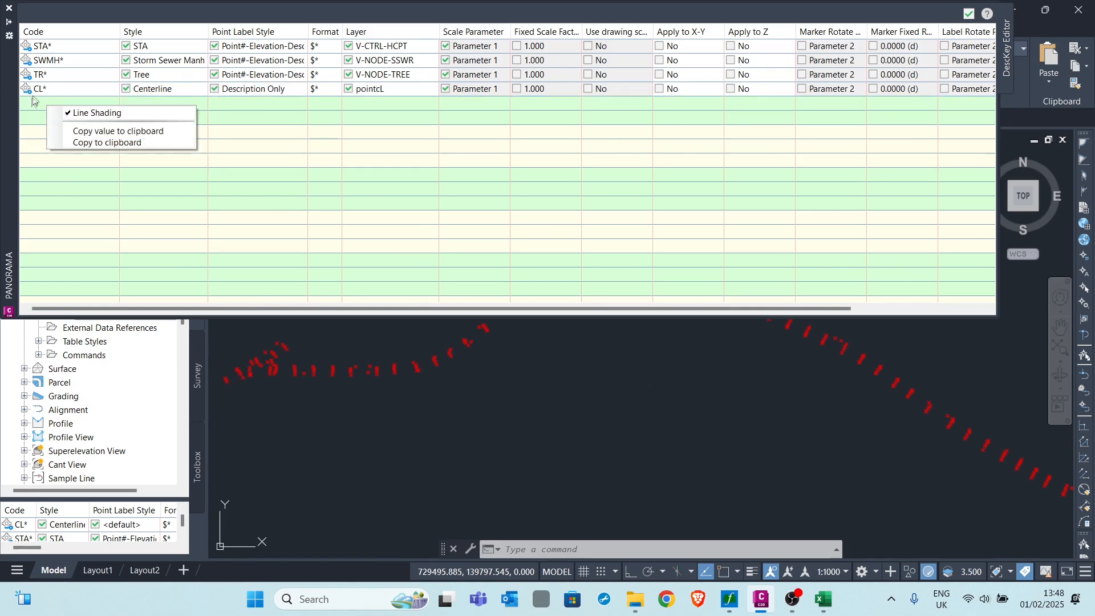
pyautogui.rightClick(31, 99)
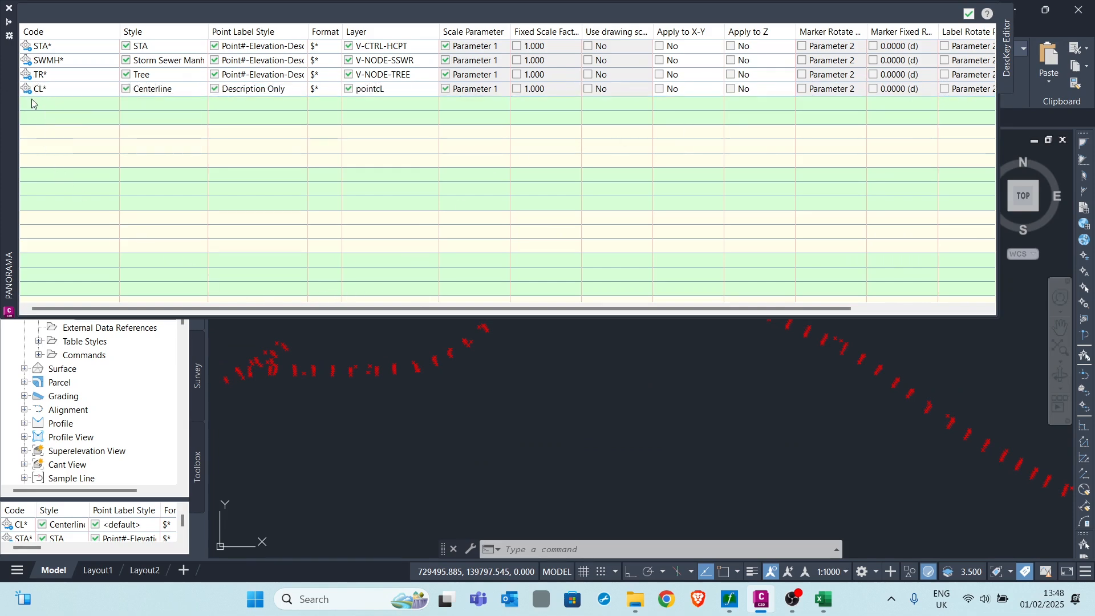
pyautogui.rightClick(52, 44)
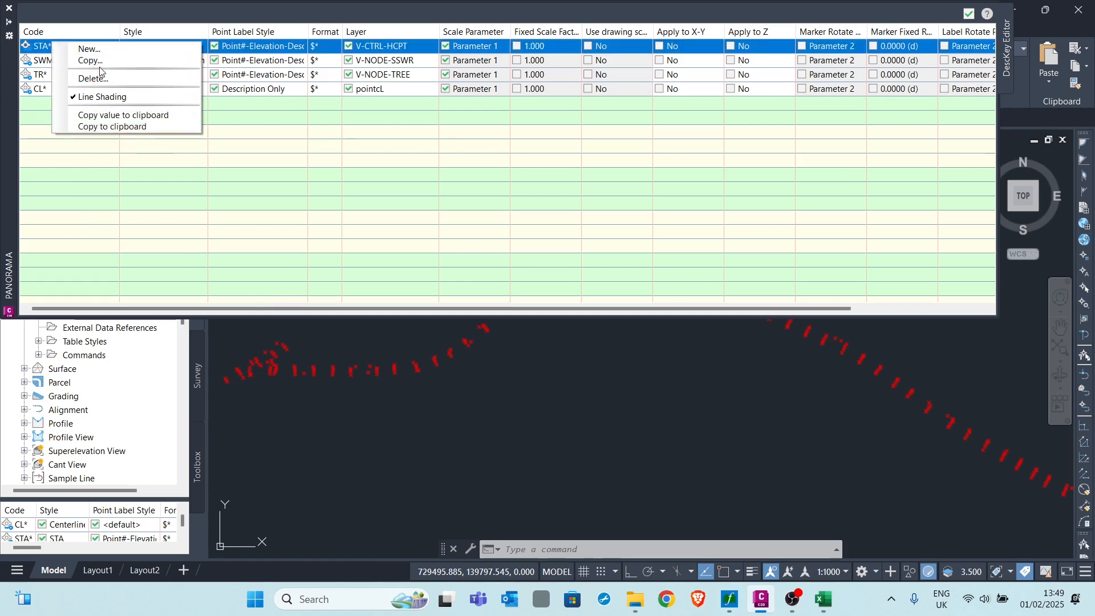
pyautogui.click(89, 49)
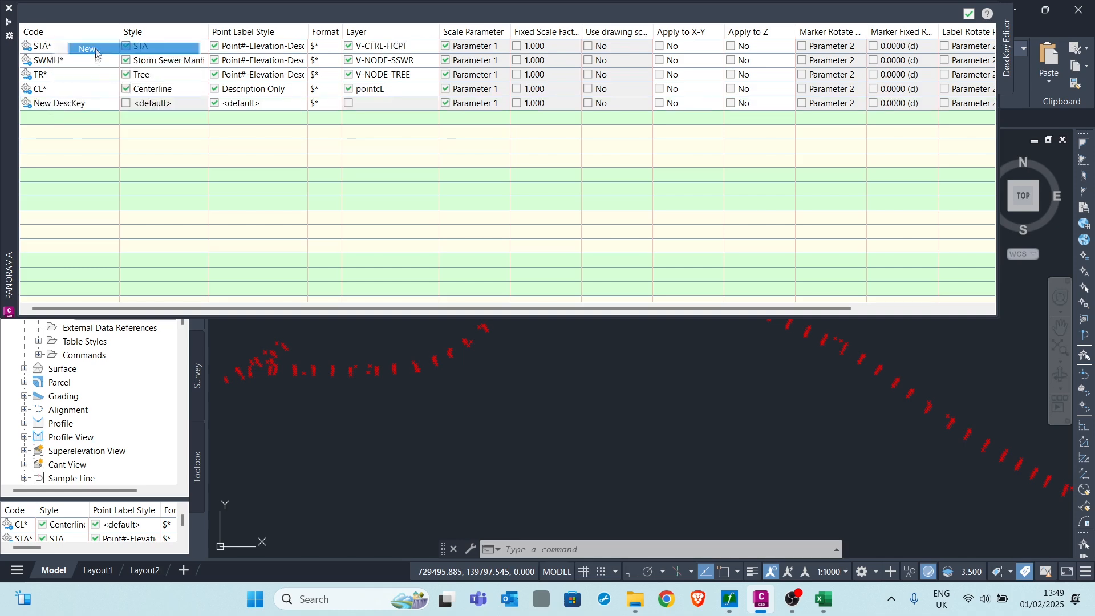
pyautogui.click(64, 100)
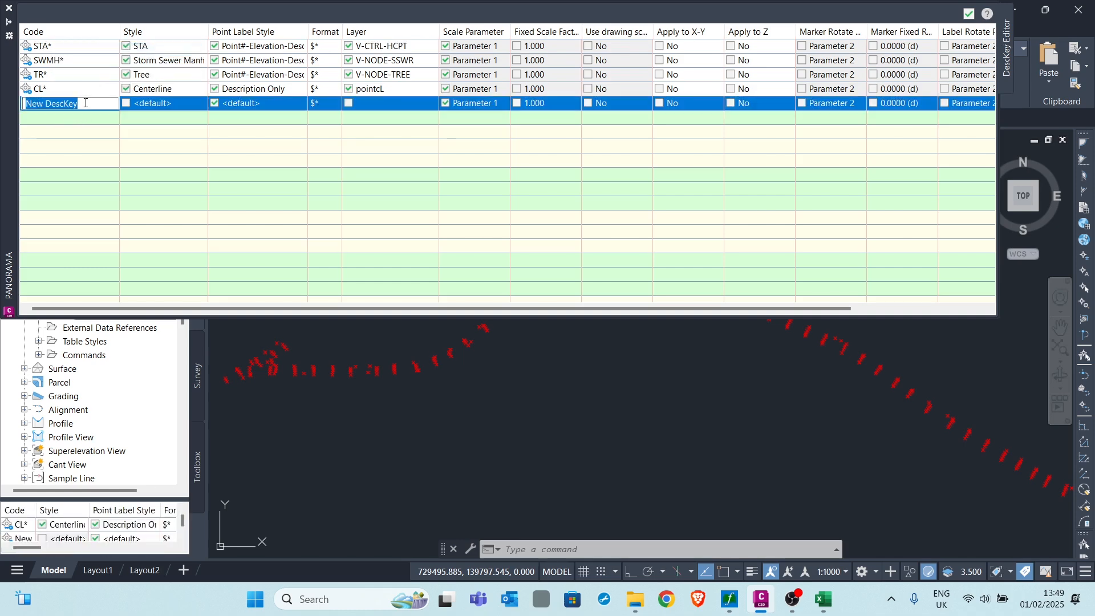
pyautogui.write('RE*')
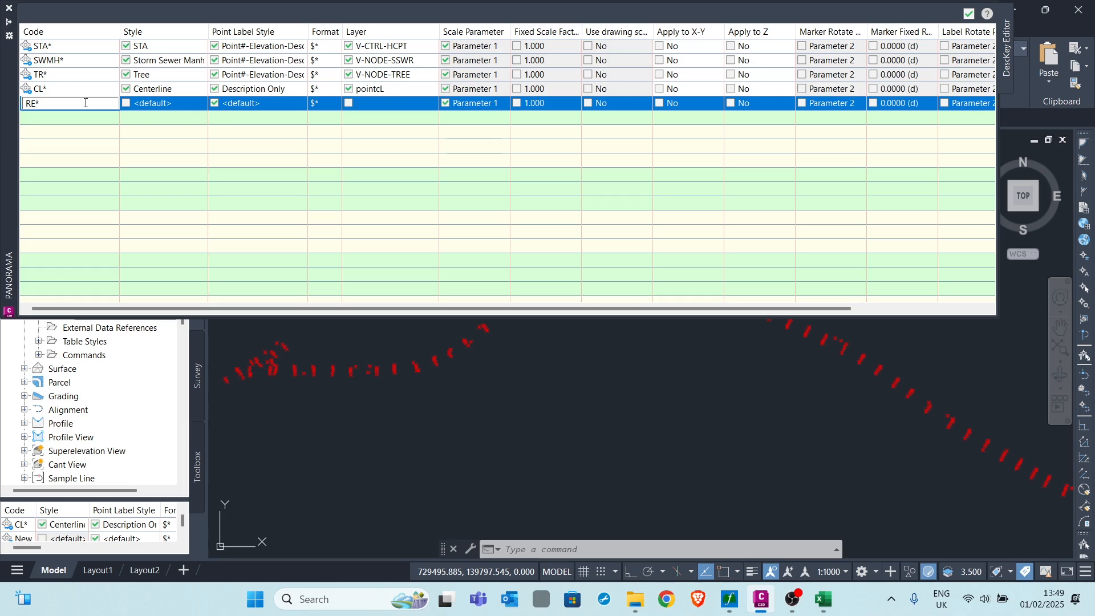
# Step: Enable the RE* key's point style and create a style named RoadEdge, adding a square to its custom X marker
pyautogui.click(127, 103)
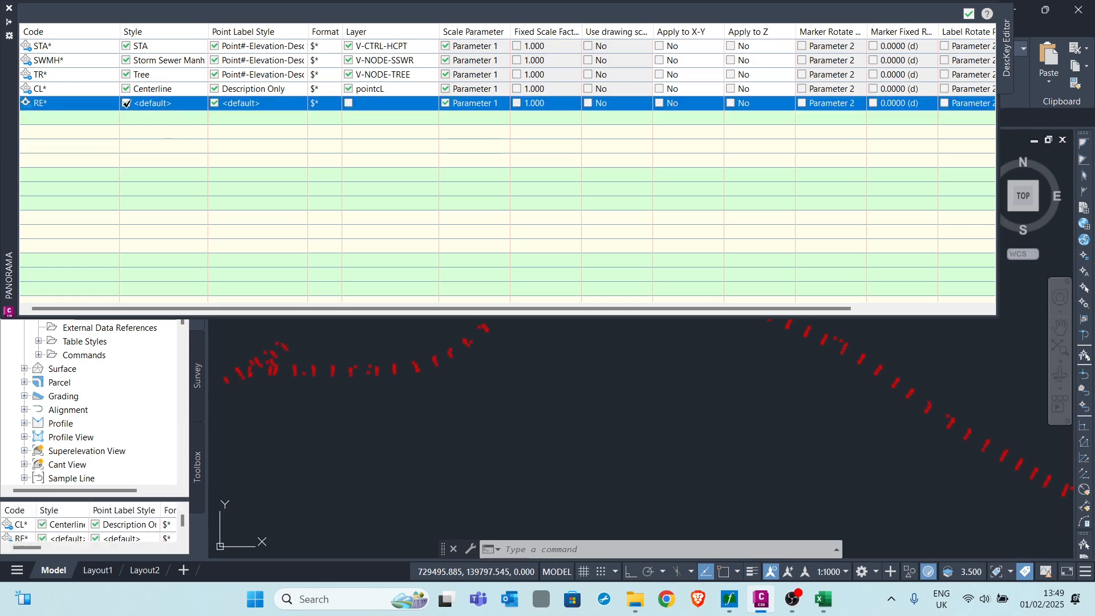
pyautogui.click(181, 103)
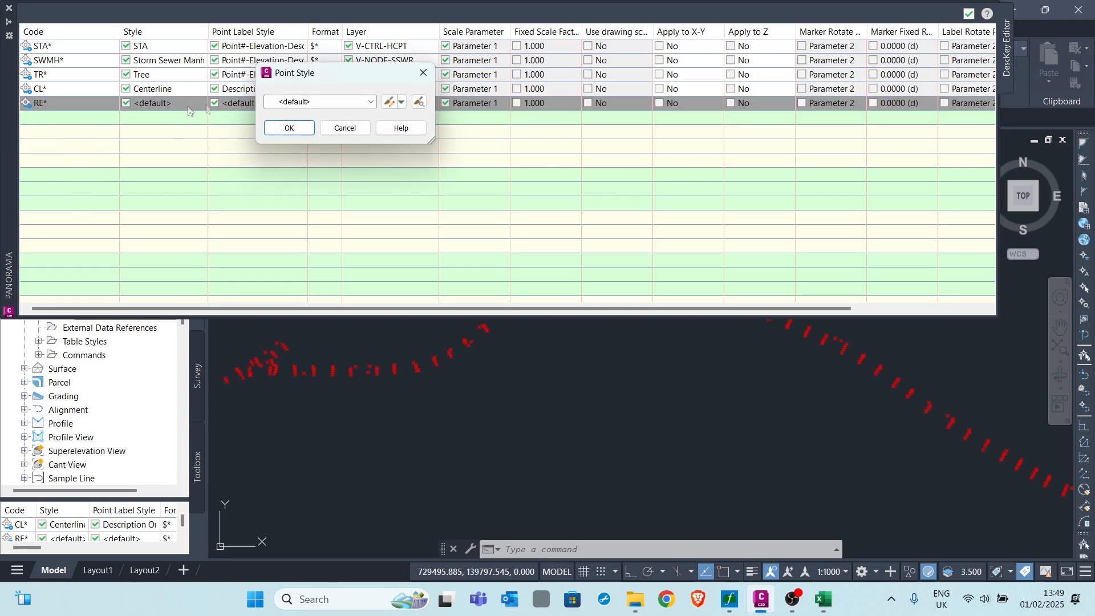
pyautogui.click(401, 102)
pyautogui.click(386, 133)
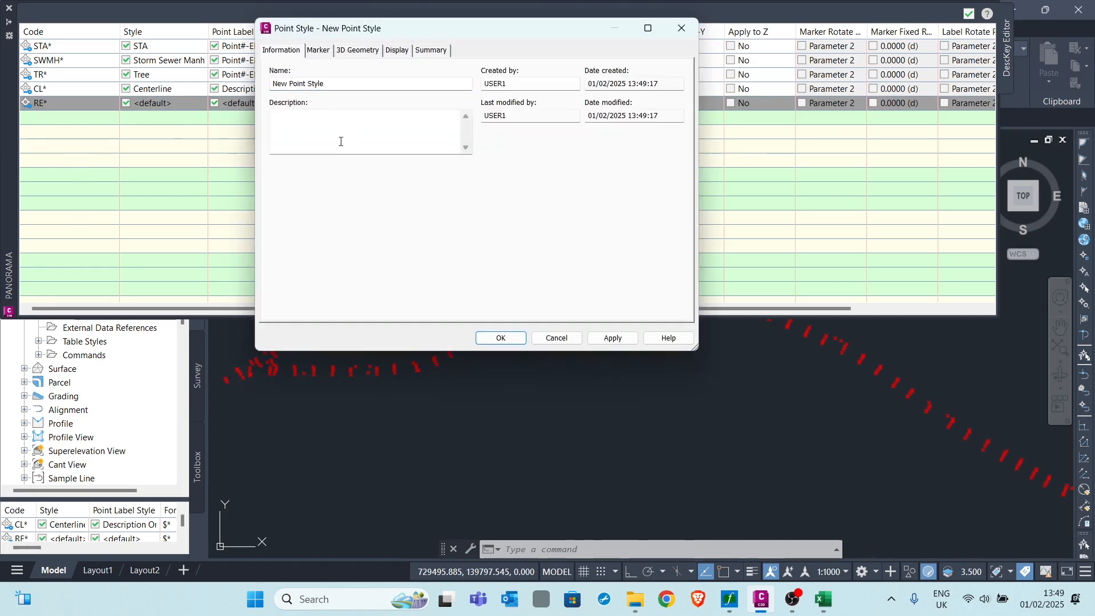
pyautogui.click(318, 50)
pyautogui.click(281, 50)
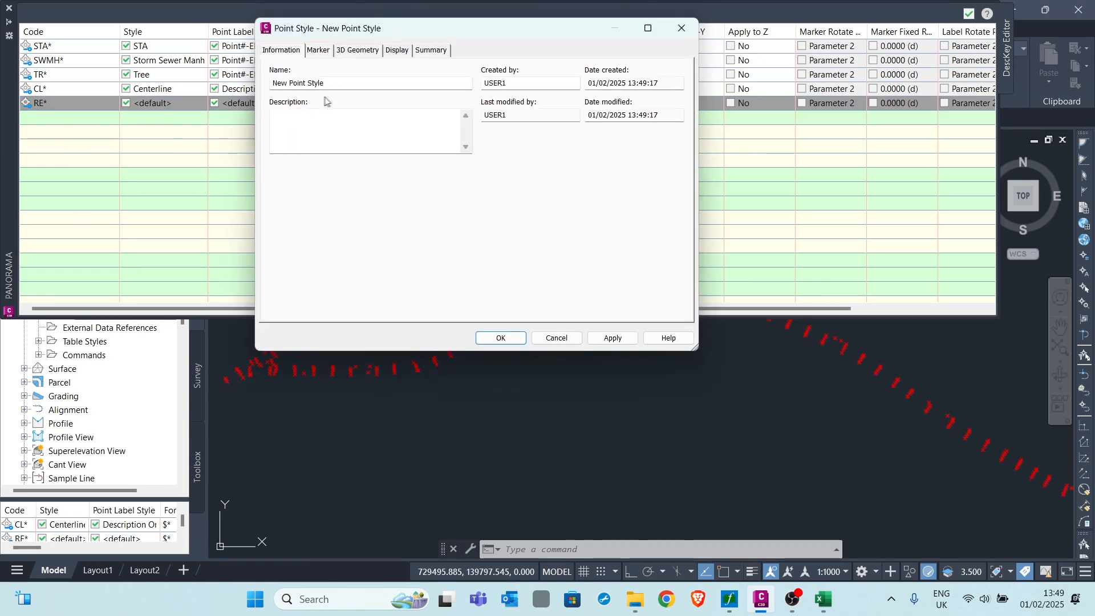
pyautogui.press('Tab')
pyautogui.write('R')
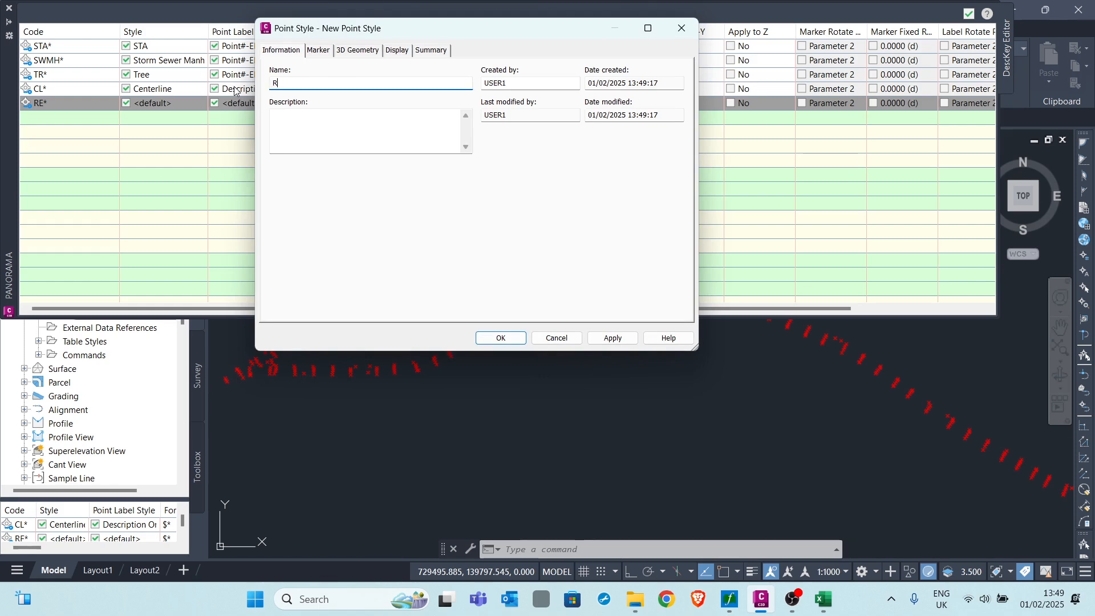
pyautogui.write('oadEdge')
pyautogui.click(319, 50)
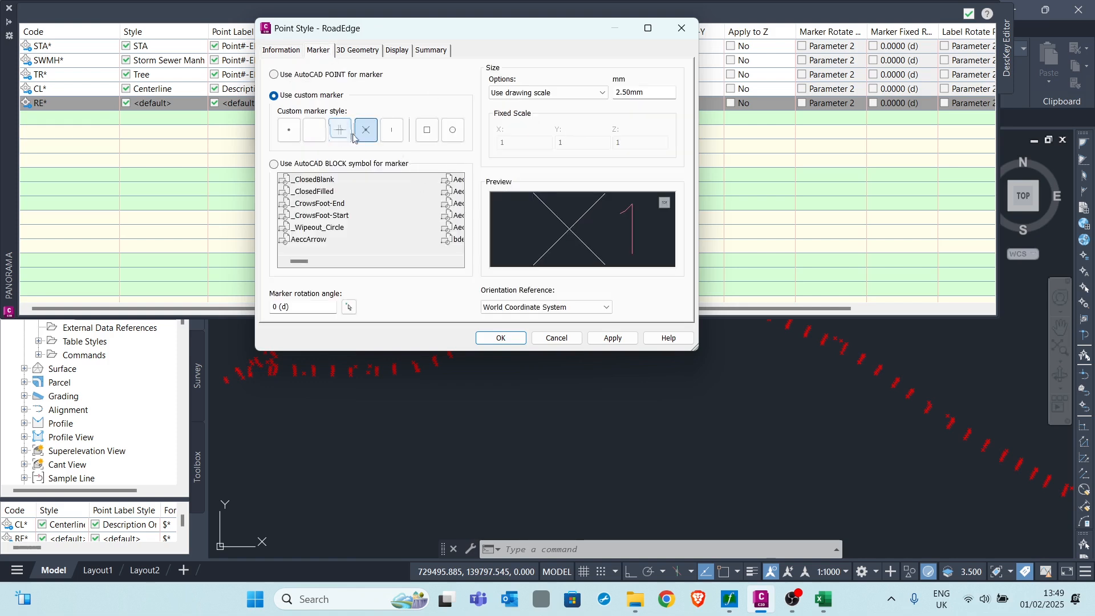
pyautogui.click(427, 130)
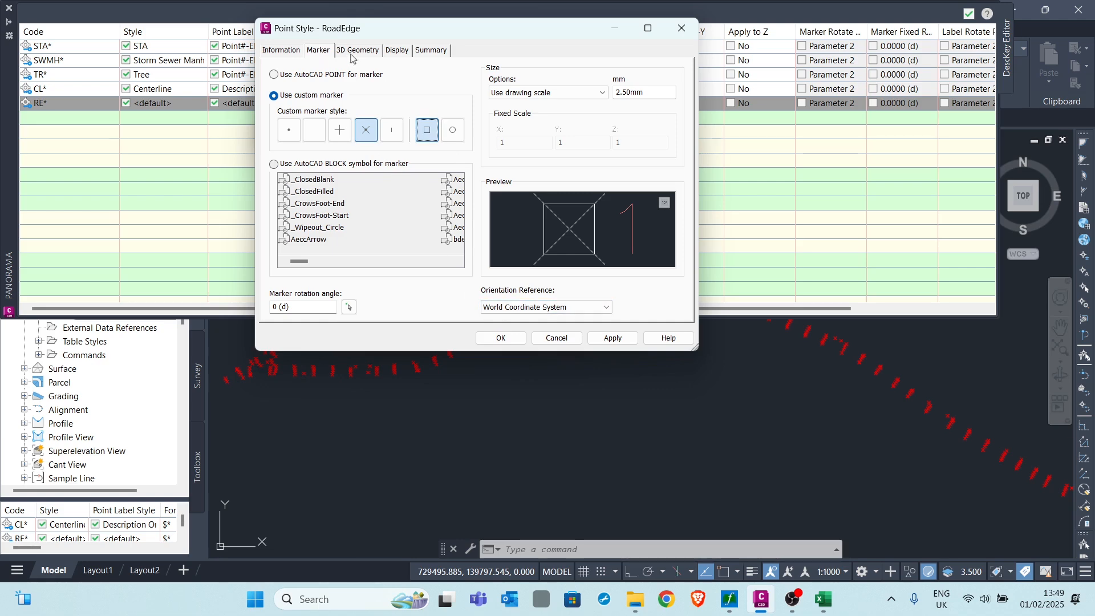
# Step: Set the RoadEdge style's marker and label colours to green in plan view and assign the style to the RE* key
pyautogui.click(396, 51)
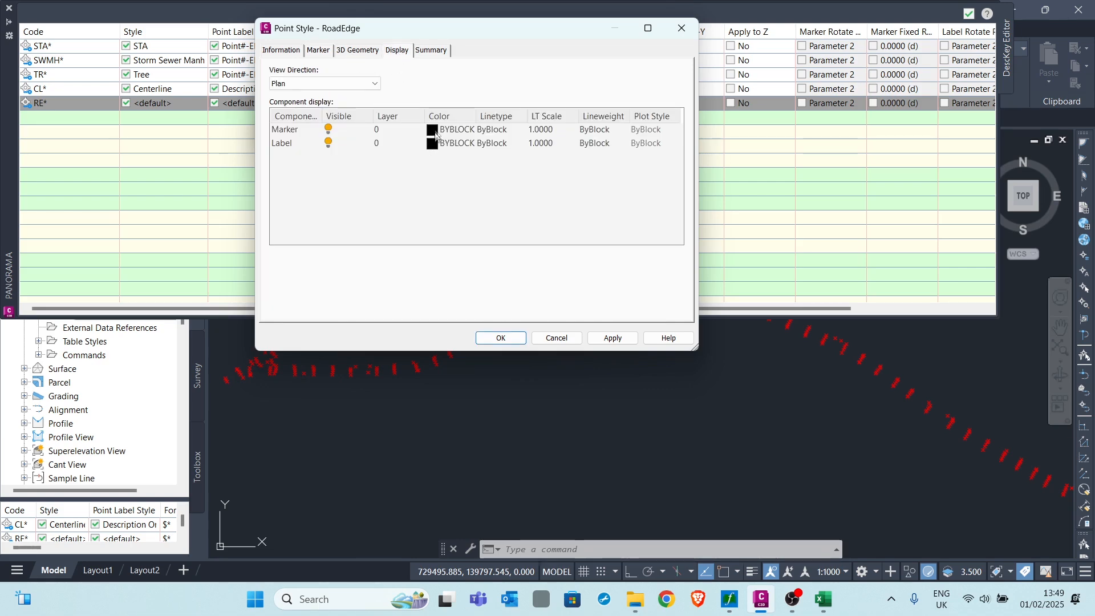
pyautogui.click(443, 132)
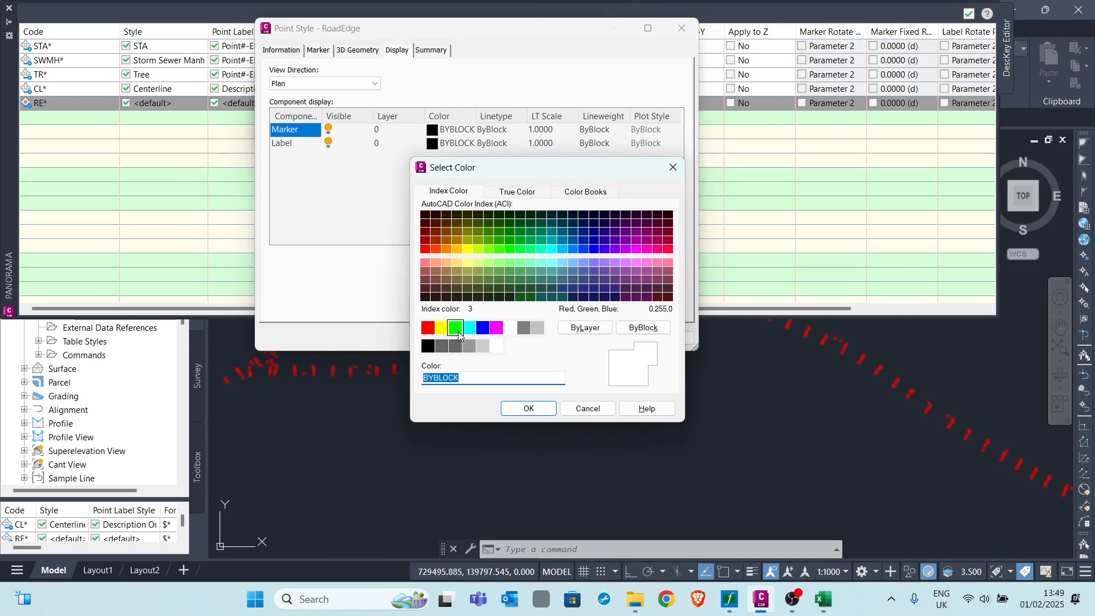
pyautogui.click(454, 327)
pyautogui.click(527, 408)
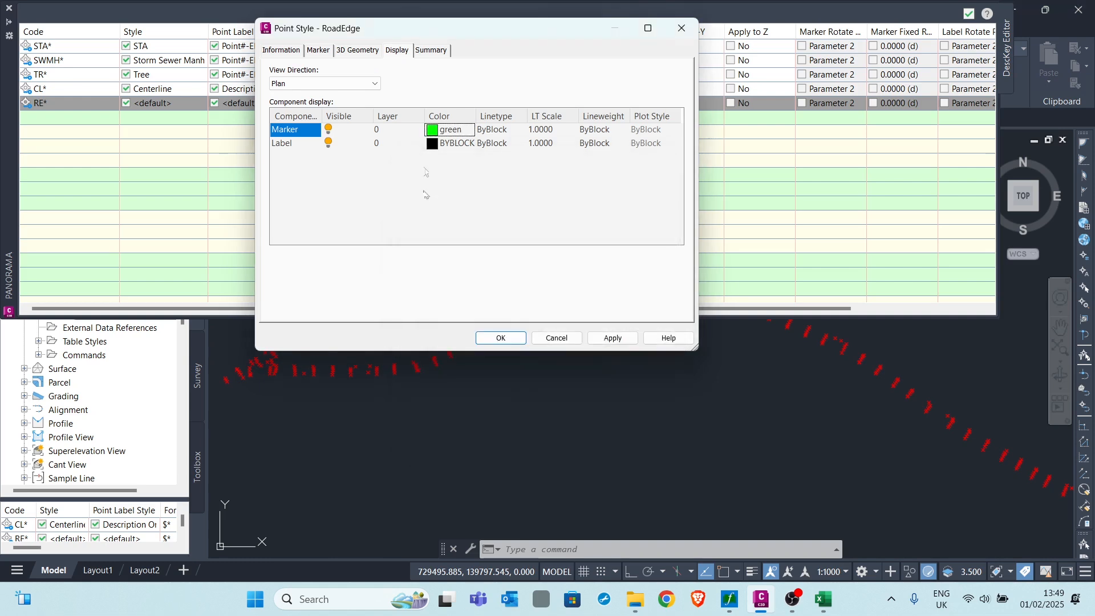
pyautogui.click(440, 143)
pyautogui.click(456, 330)
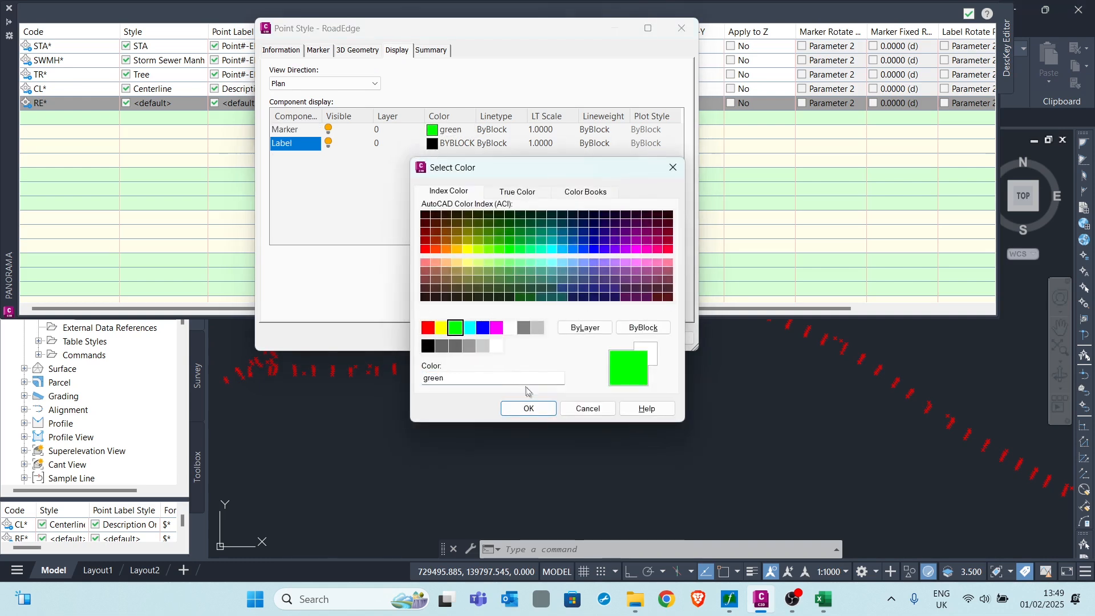
pyautogui.click(528, 408)
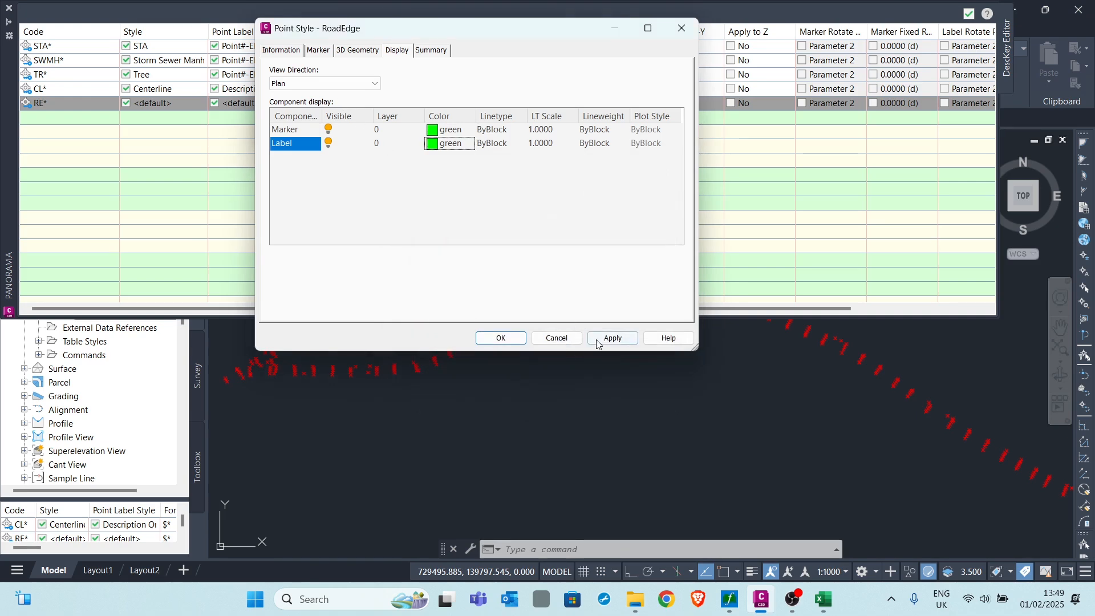
pyautogui.click(501, 338)
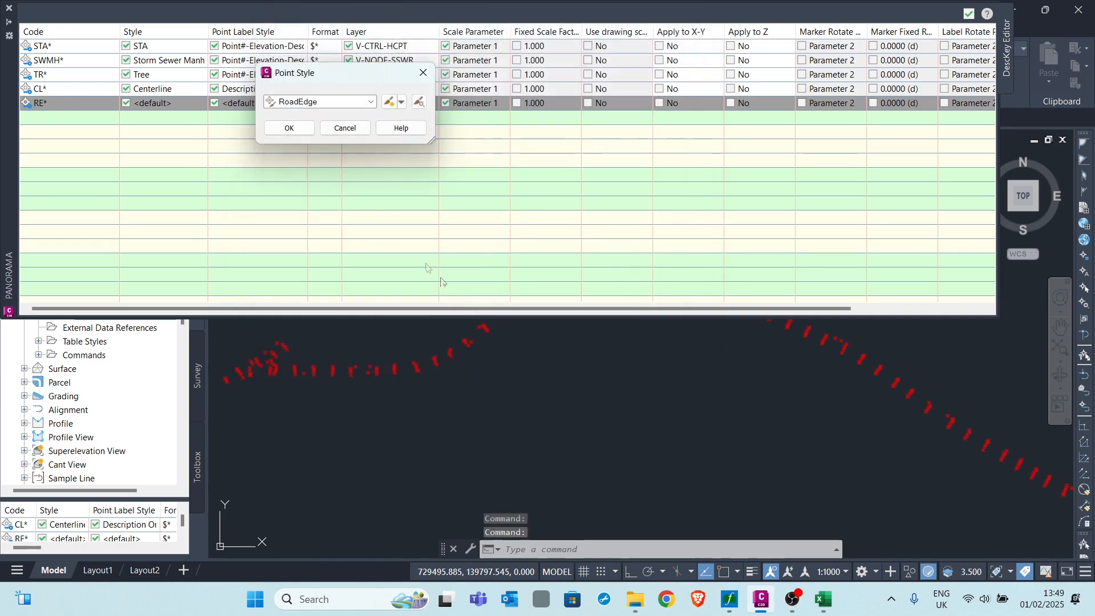
pyautogui.click(301, 128)
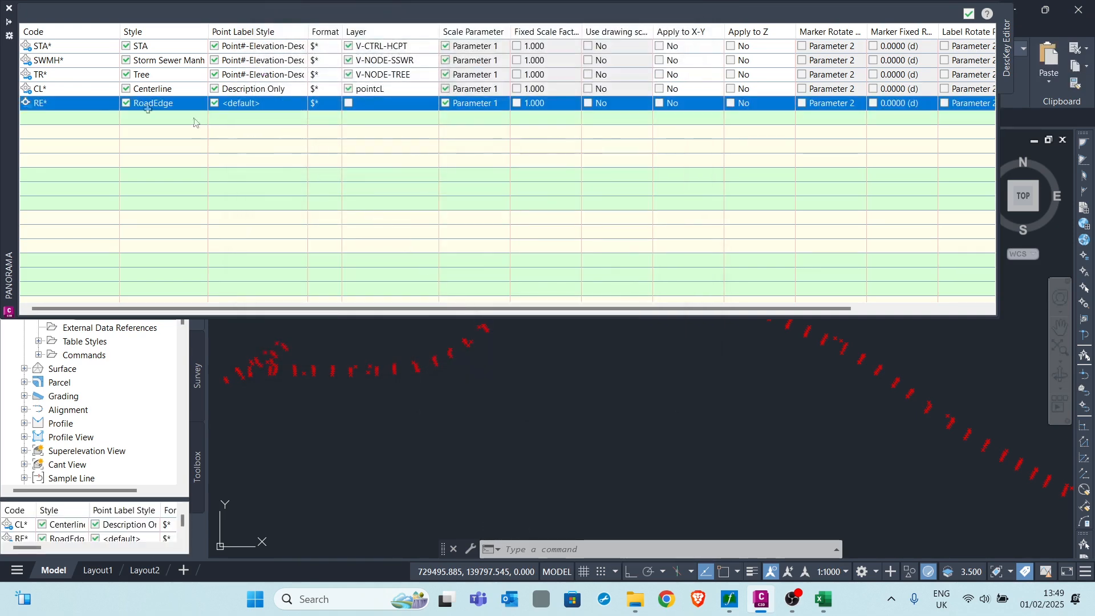
# Step: Set the point label style of the RE* key to Description Only
pyautogui.click(297, 107)
pyautogui.click(298, 103)
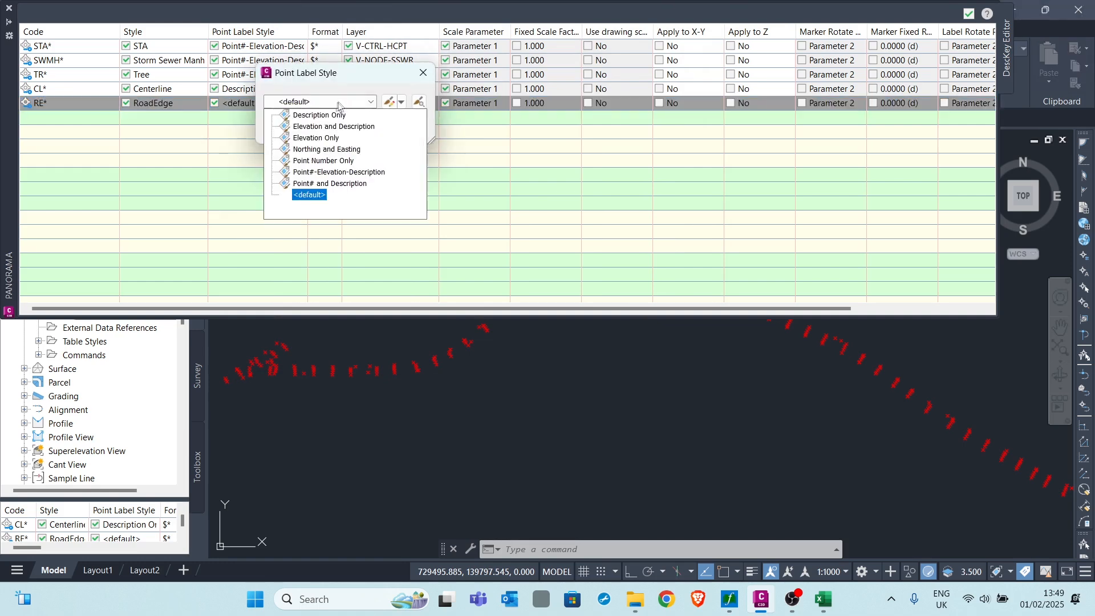
pyautogui.click(303, 112)
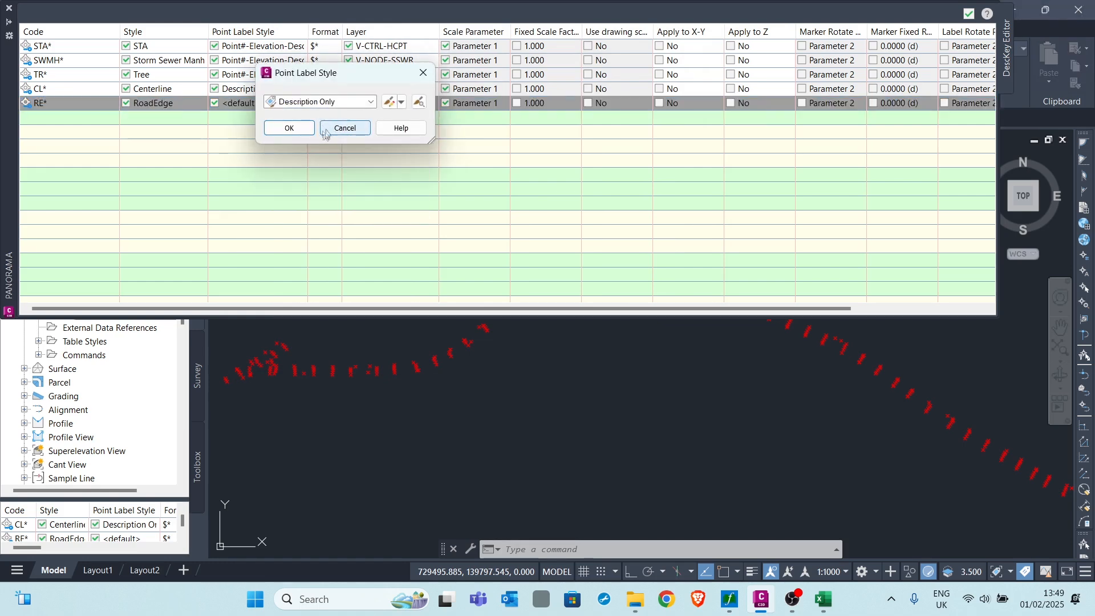
pyautogui.click(289, 128)
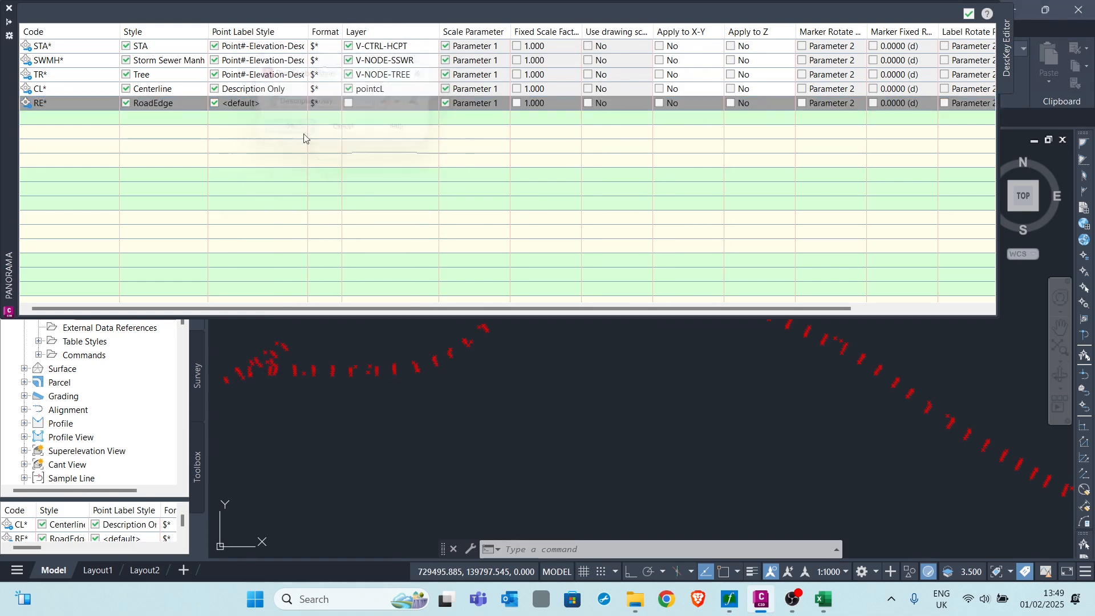
# Step: Enable the RE* key's layer and assign it a new layer named PointRE with default properties
pyautogui.click(349, 103)
pyautogui.click(404, 106)
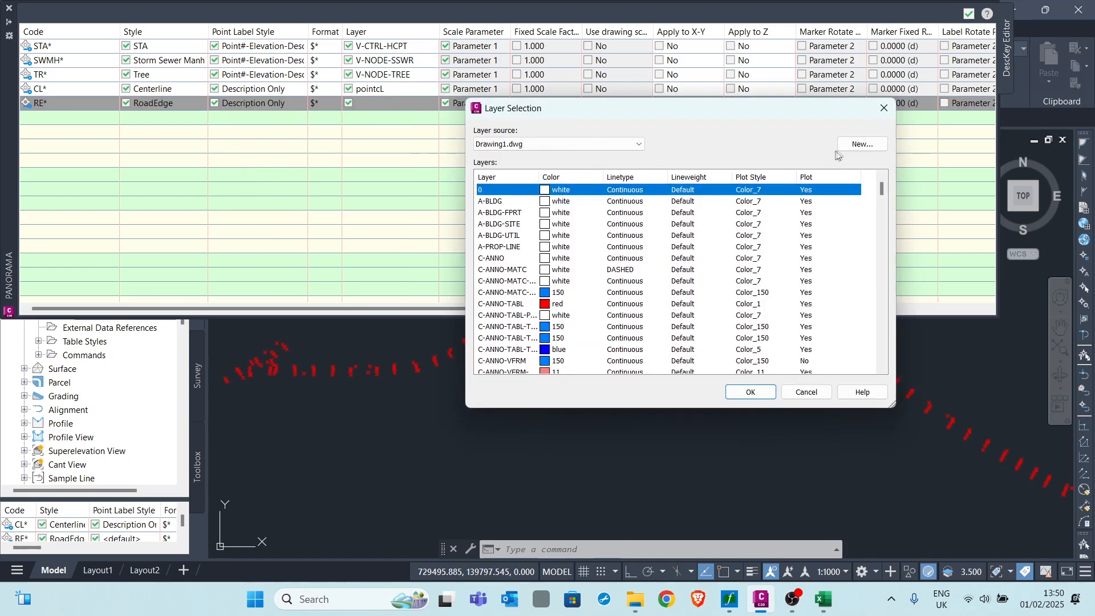
pyautogui.click(858, 145)
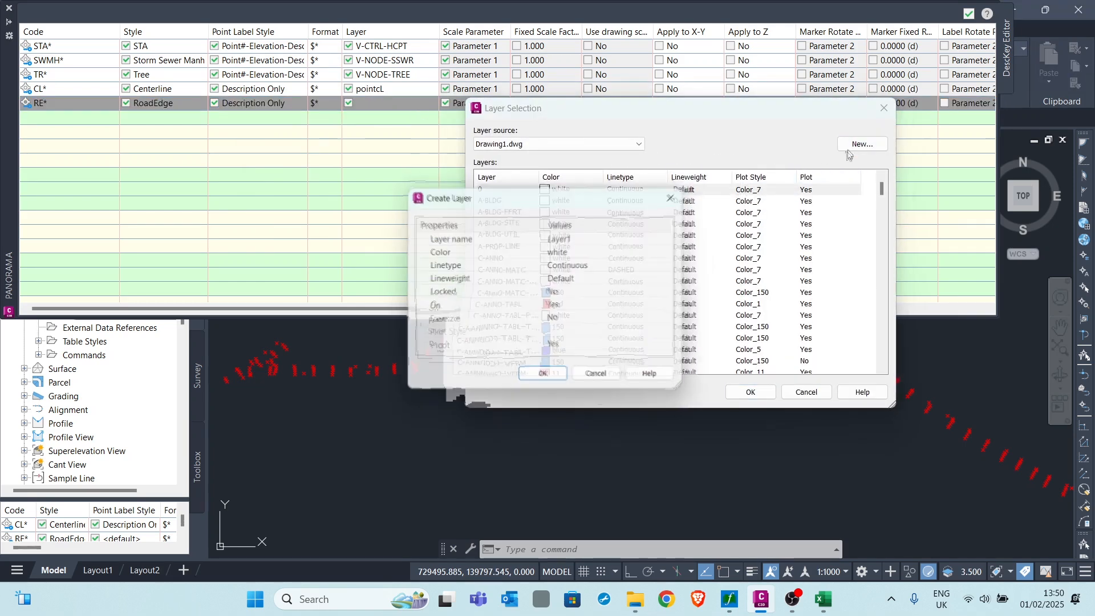
pyautogui.click(575, 239)
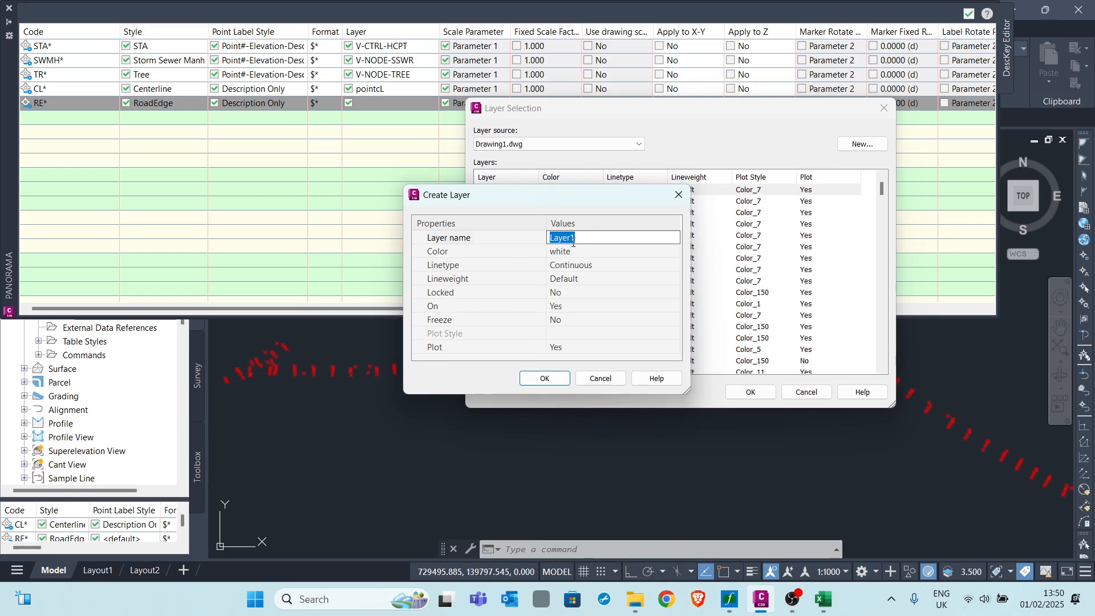
pyautogui.write('RE')
pyautogui.press('BackSpace')
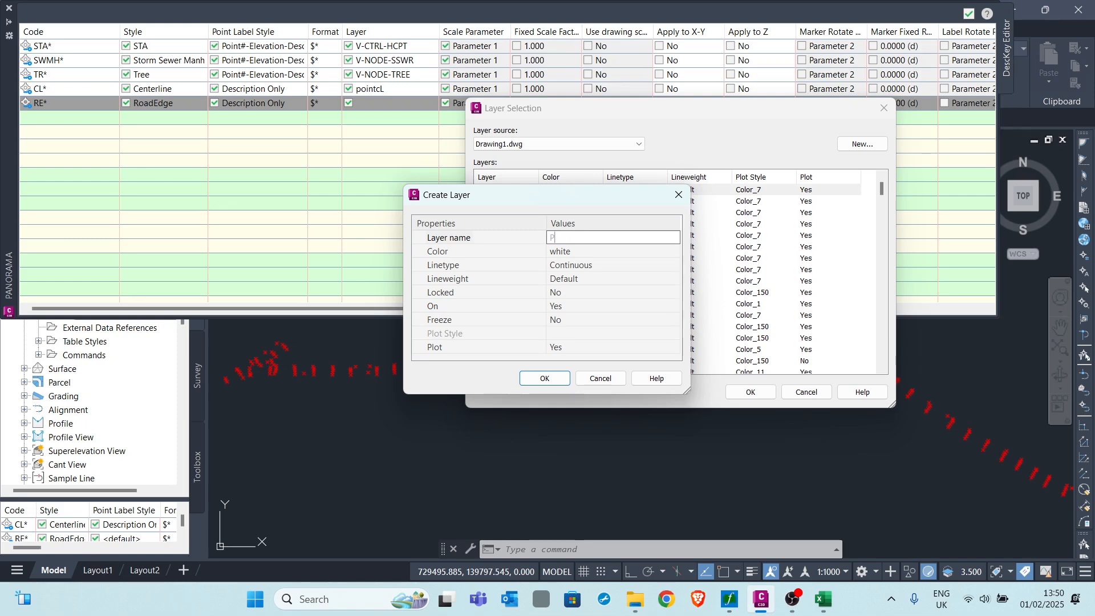
pyautogui.write('ntRE')
pyautogui.click(544, 378)
pyautogui.click(749, 393)
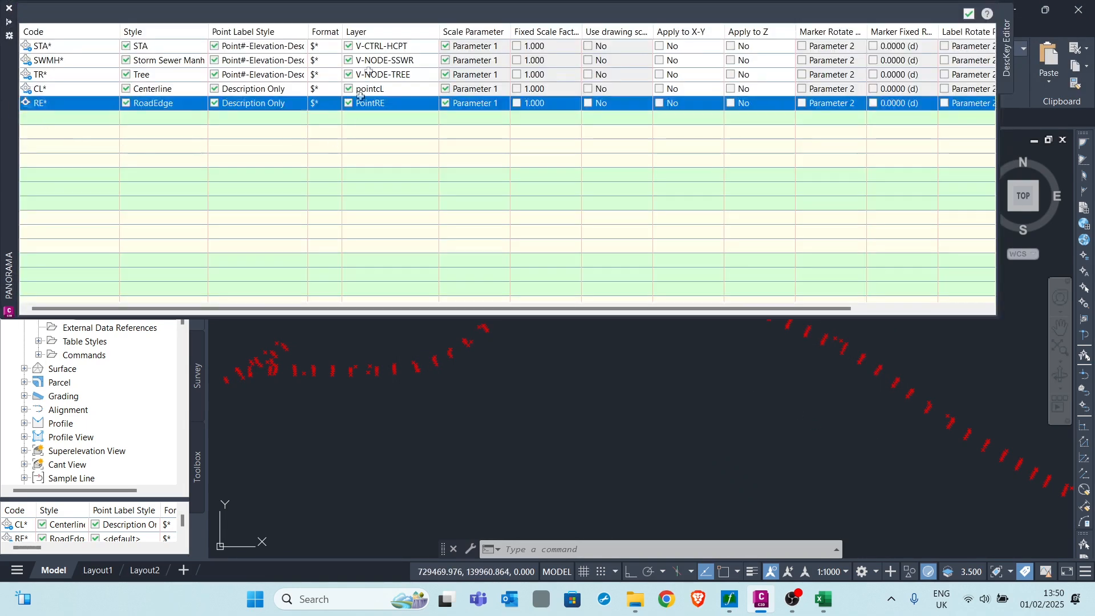
# Step: Copy the RE* description key and set the copy's code to FE*
pyautogui.rightClick(67, 105)
pyautogui.click(111, 123)
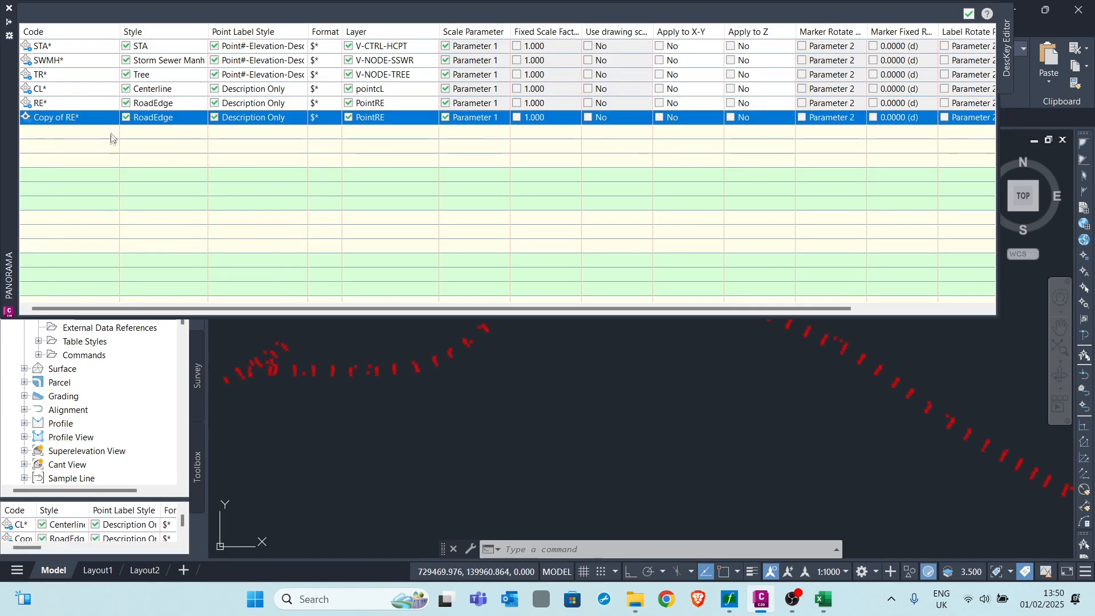
pyautogui.click(75, 118)
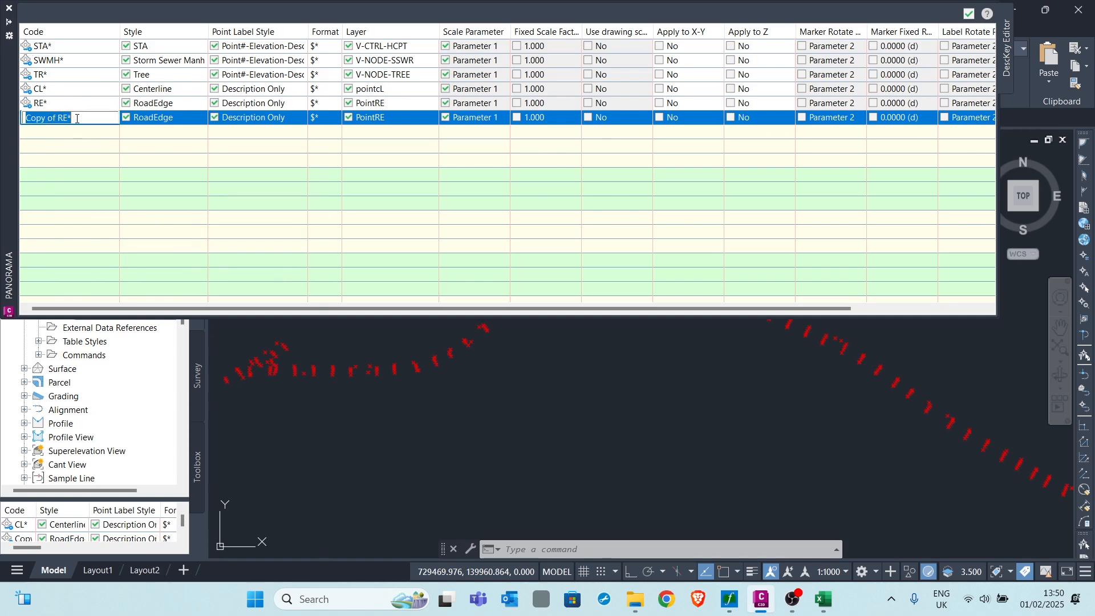
pyautogui.write('FE')
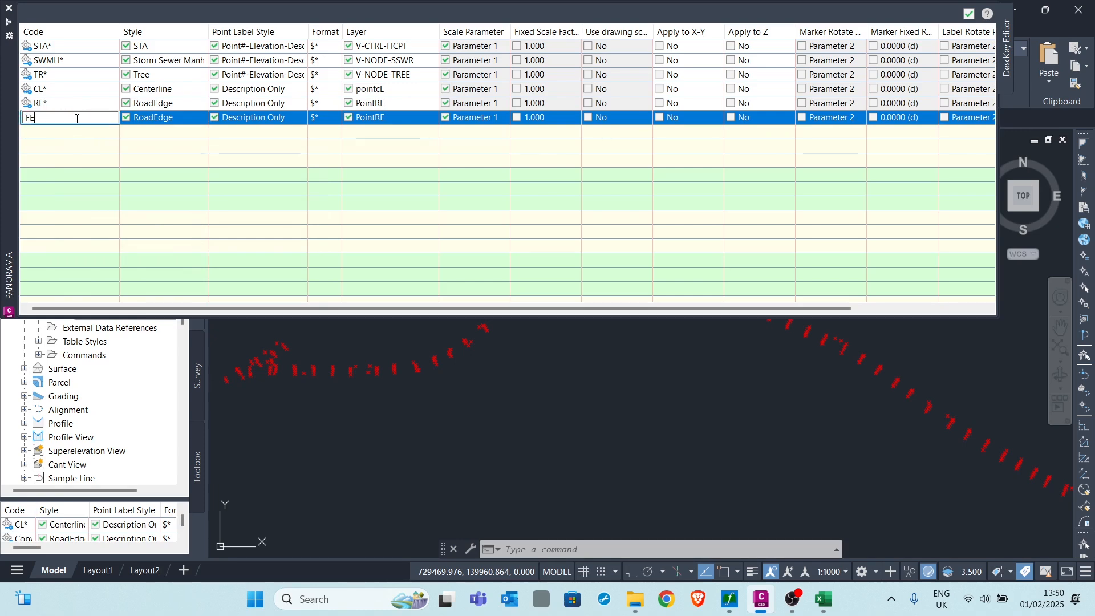
pyautogui.write('*')
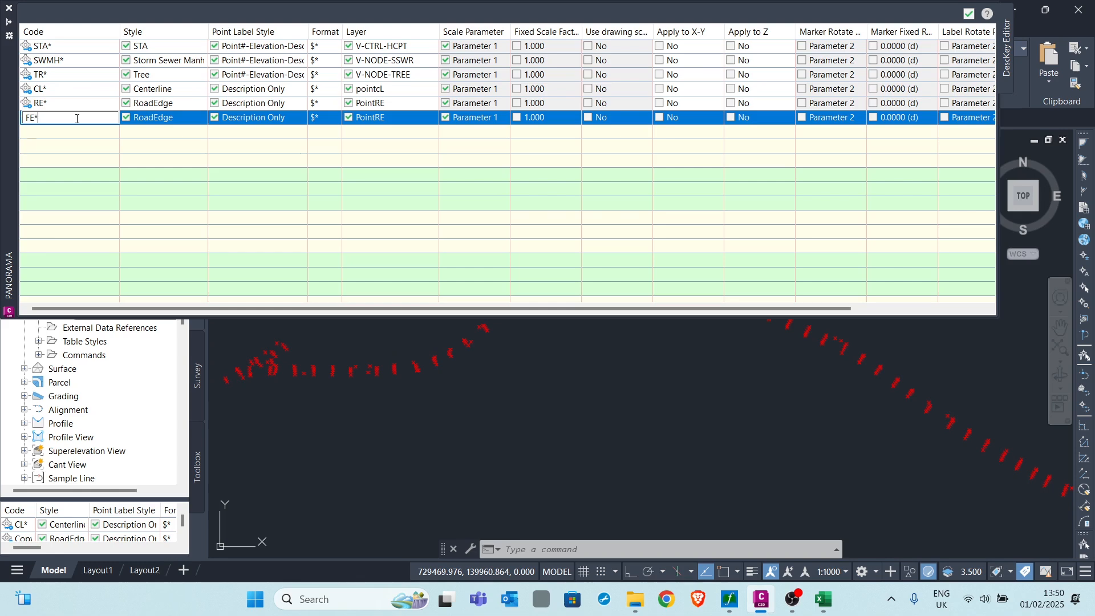
# Step: Set the point style of the FE* description key to Guy Pole
pyautogui.click(165, 118)
pyautogui.click(365, 106)
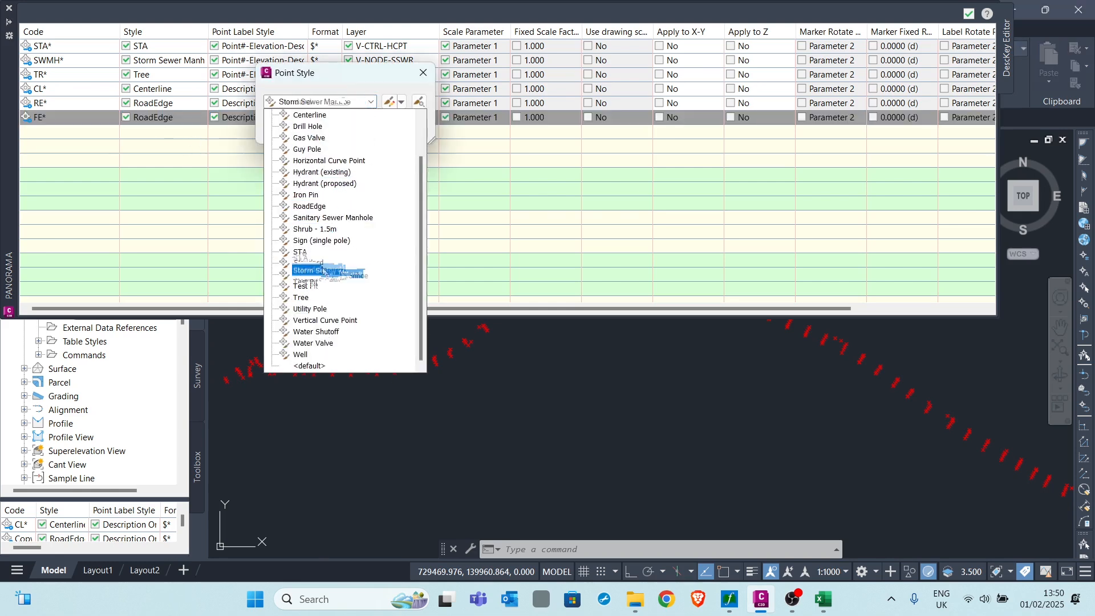
pyautogui.scroll(2, 317, 181)
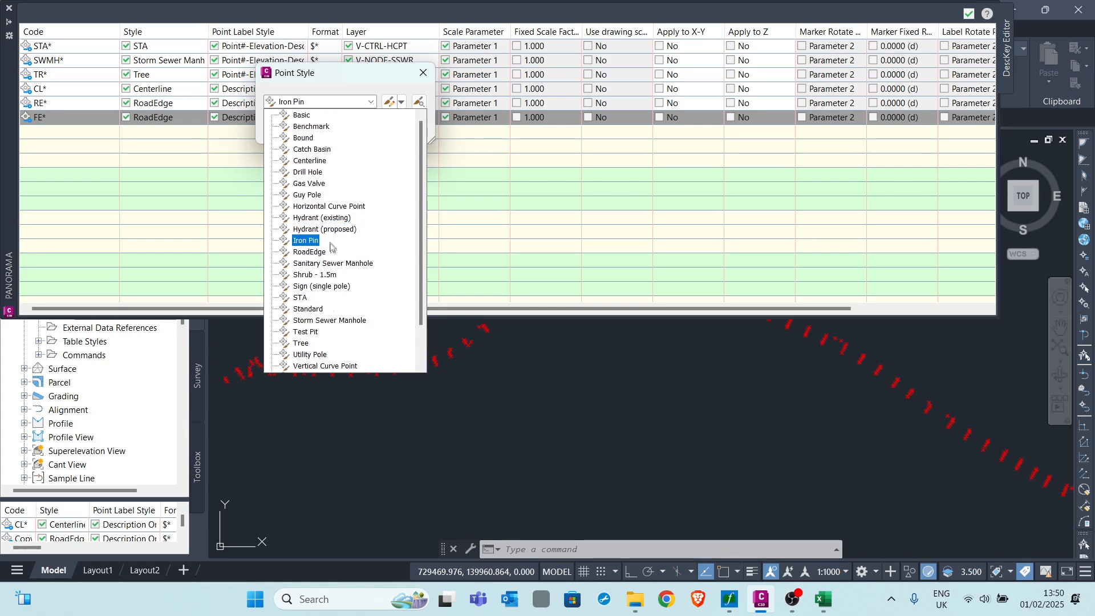
pyautogui.scroll(-1, 335, 265)
pyautogui.scroll(-1, 336, 266)
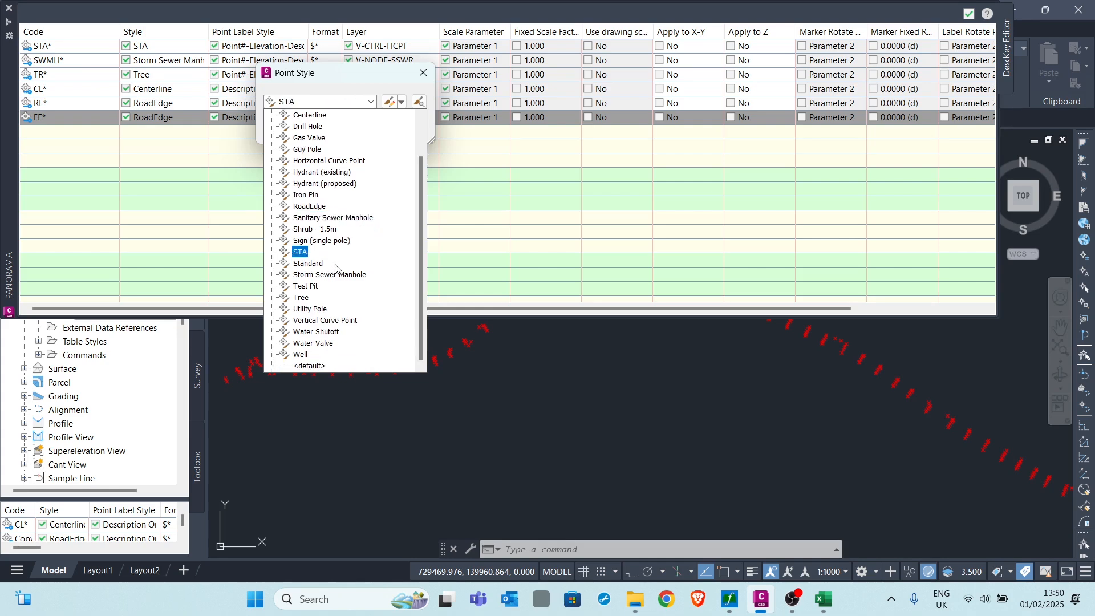
pyautogui.scroll(2, 335, 282)
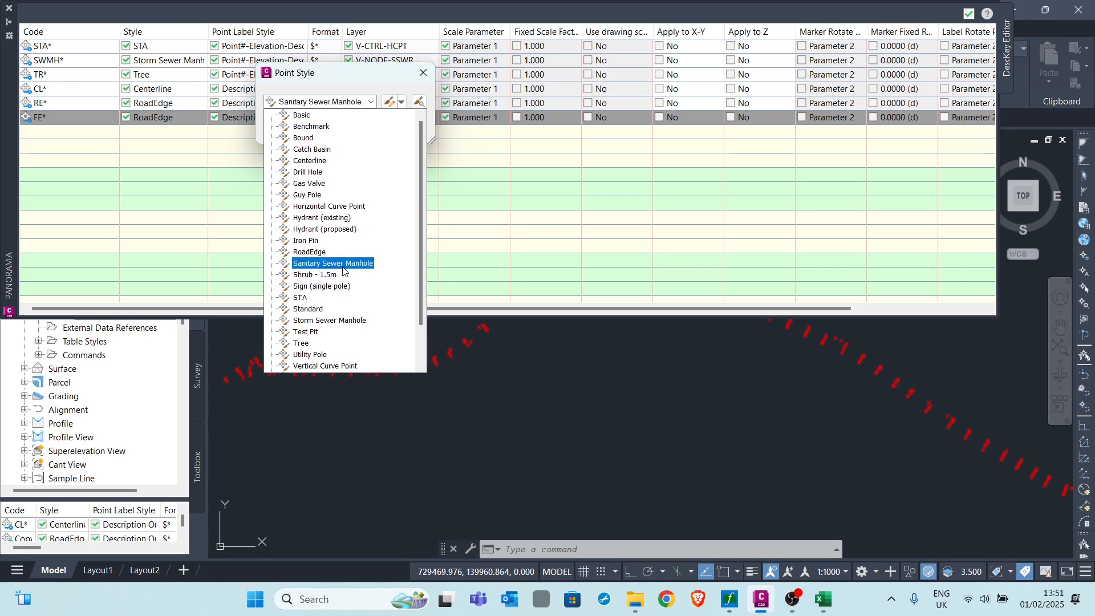
pyautogui.click(308, 195)
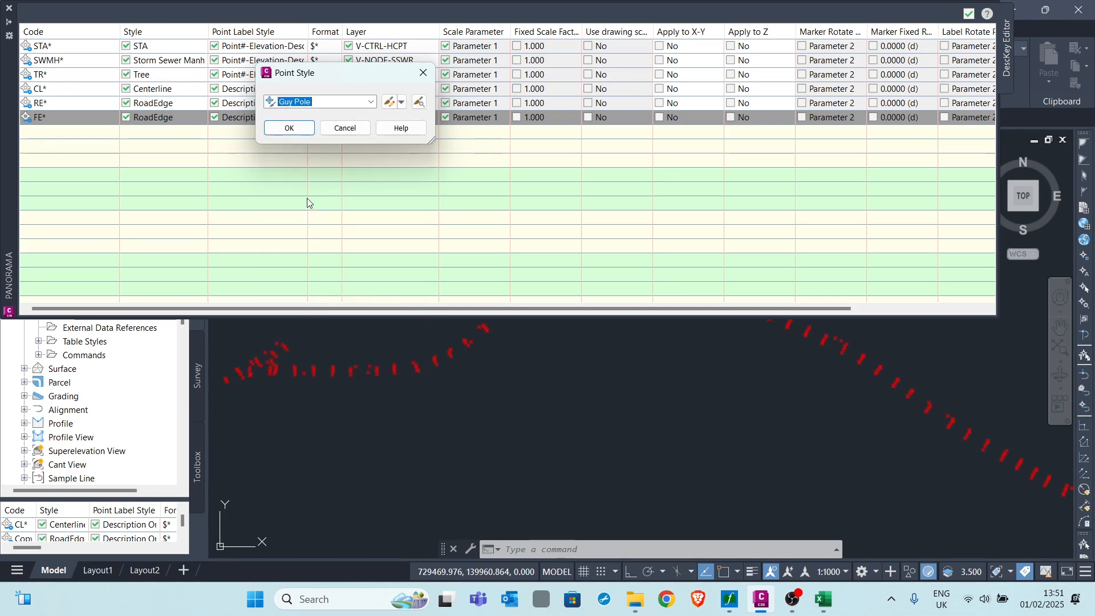
pyautogui.click(289, 128)
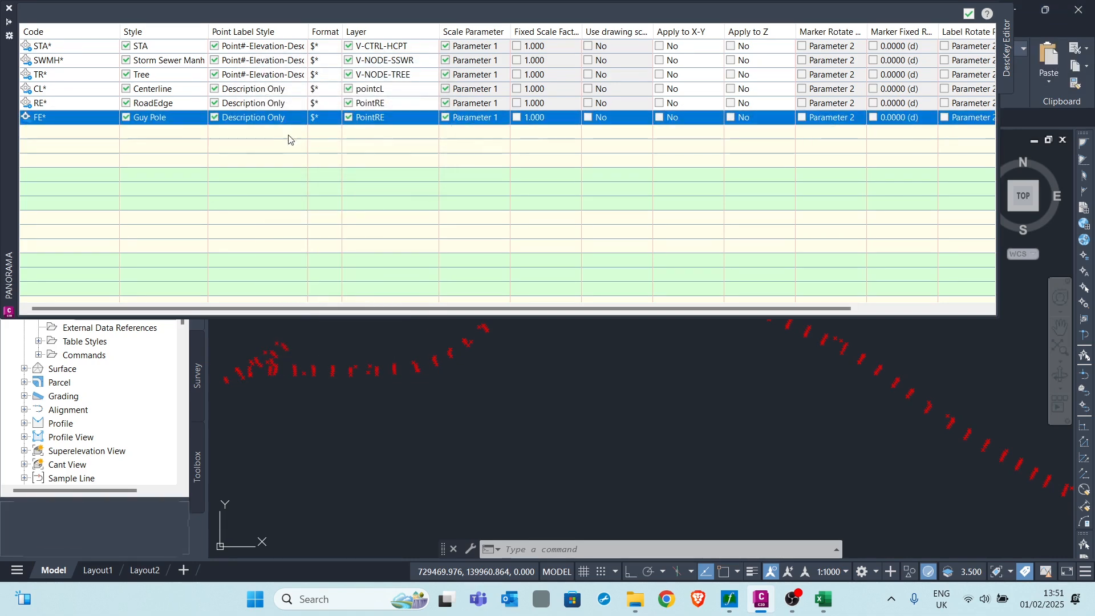
# Step: Assign layer 0 to the FE* description key
pyautogui.click(399, 120)
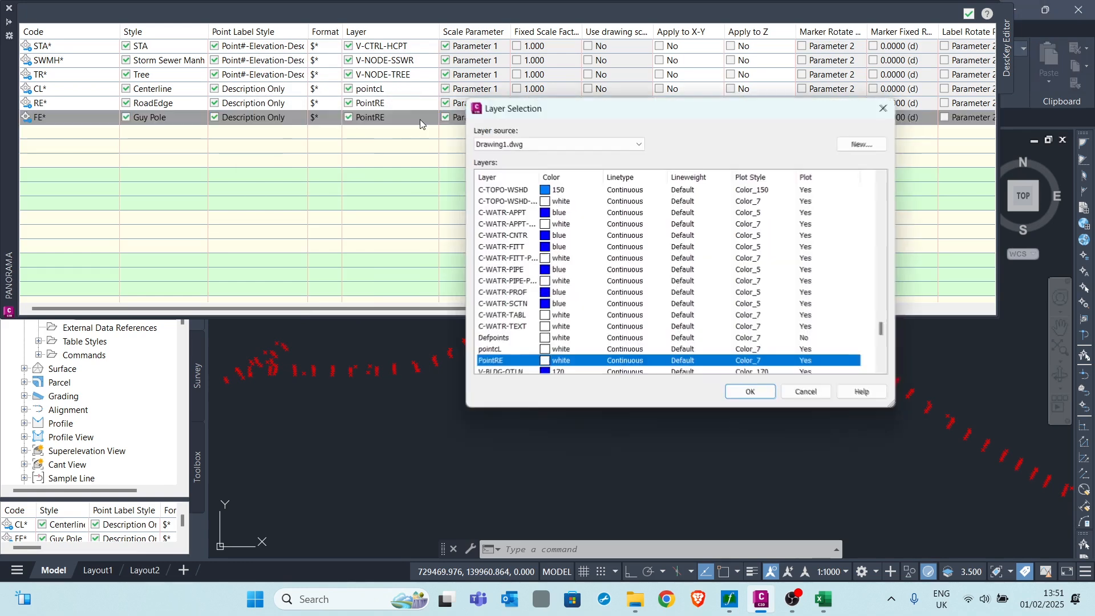
pyautogui.scroll(3, 495, 240)
pyautogui.scroll(15, 495, 240)
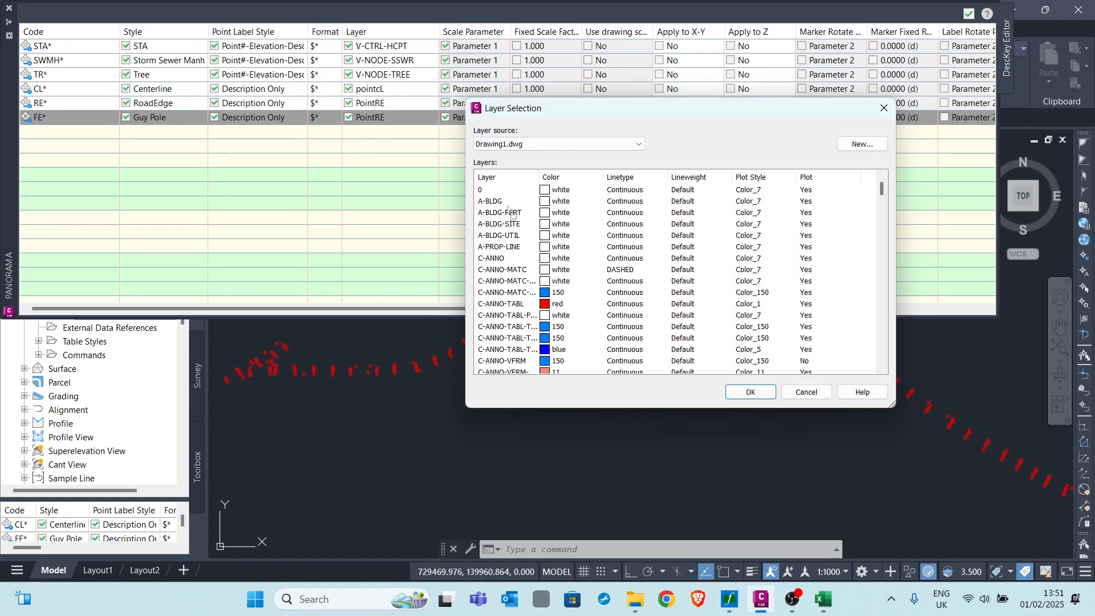
pyautogui.click(492, 190)
pyautogui.click(762, 398)
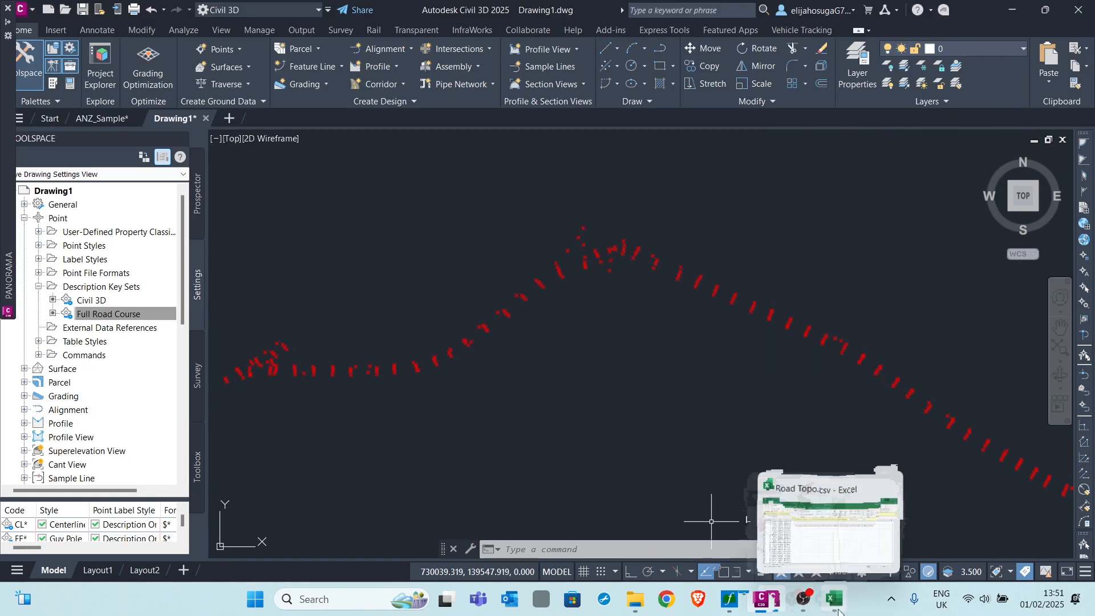
# Step: Switch to Road Topo.csv in Excel and review the point codes in the description column
pyautogui.click(823, 598)
pyautogui.scroll(-4, 127, 272)
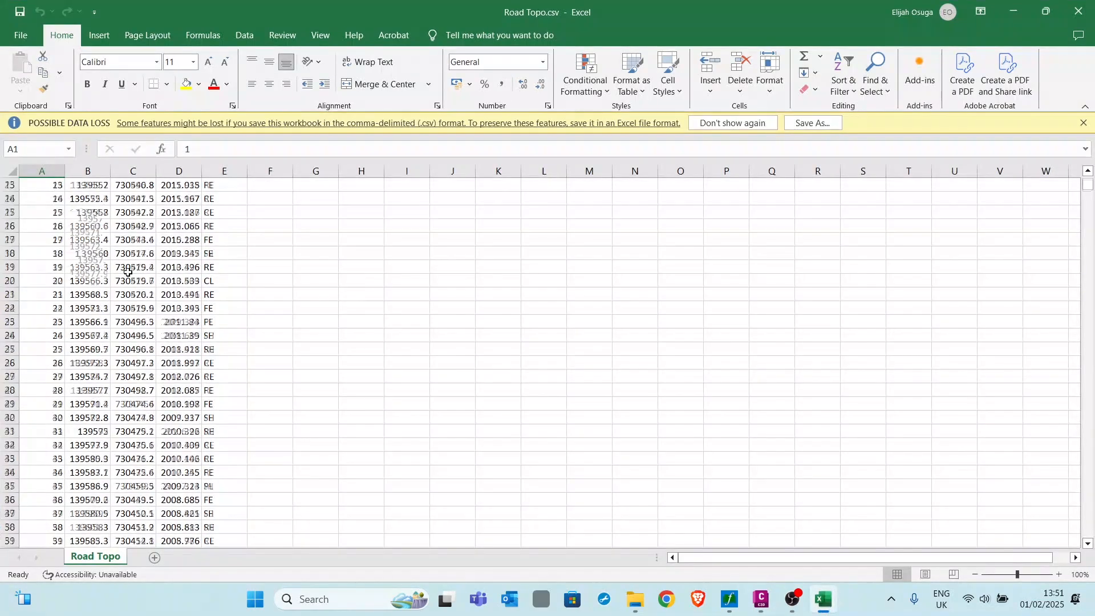
pyautogui.scroll(-20, 128, 272)
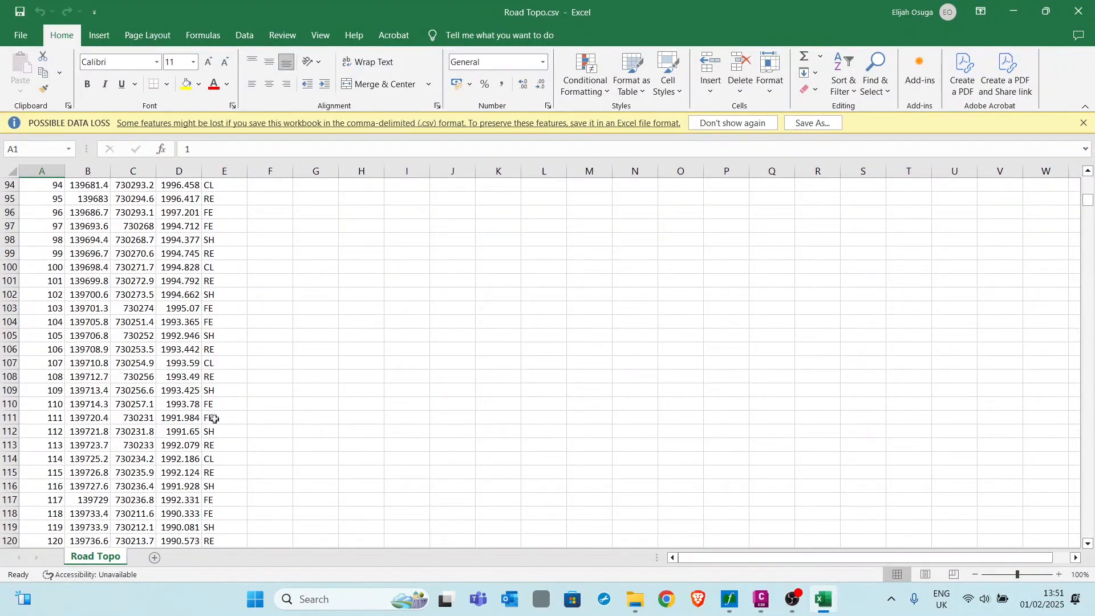
pyautogui.scroll(-20, 226, 379)
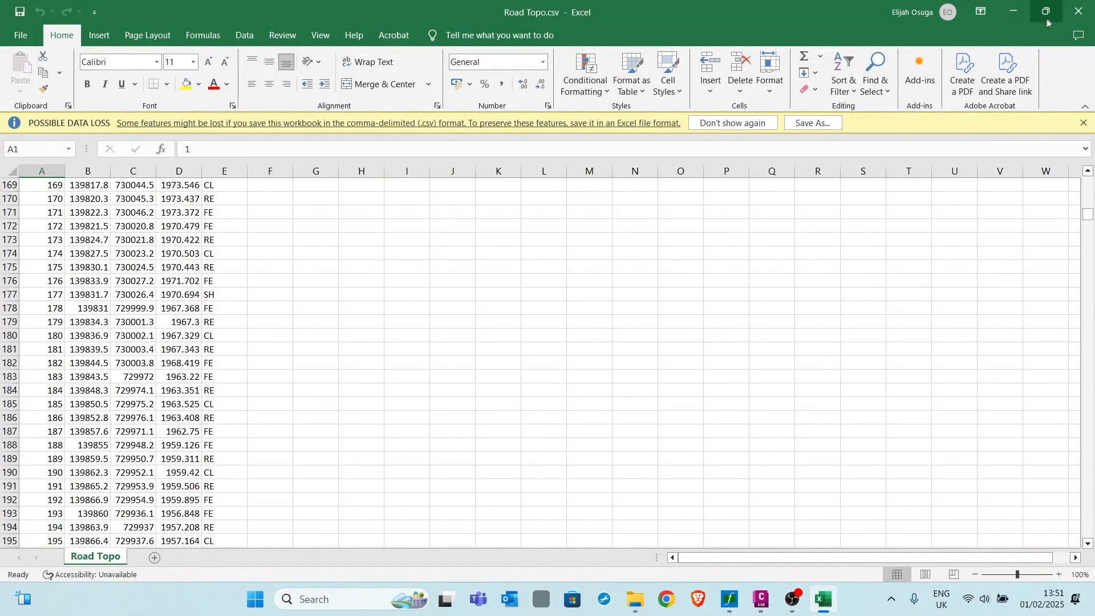
pyautogui.click(1013, 12)
# Step: Accept the edits to the Full Road Course description keys and close the key editor
pyautogui.moveTo(2, 257)
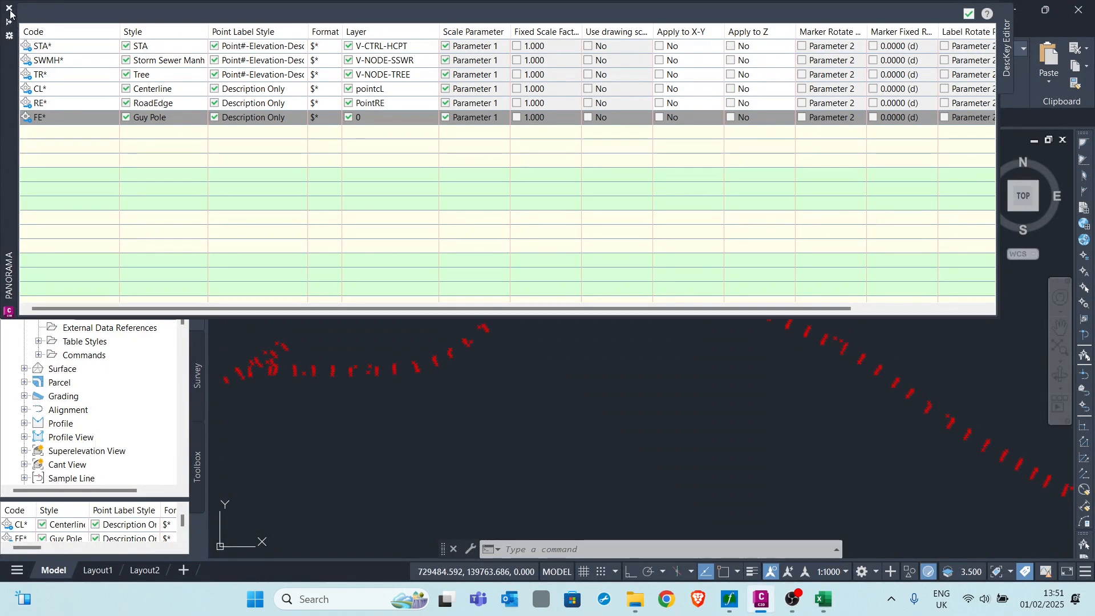
pyautogui.click(49, 14)
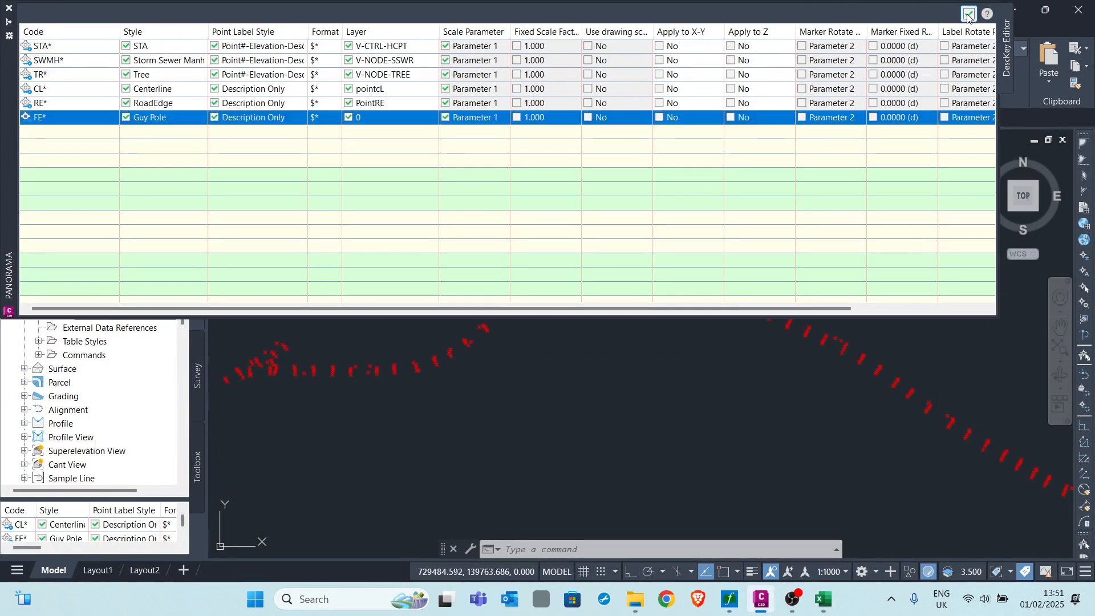
pyautogui.click(968, 15)
# Step: Apply the description keys to the _All Points point group
pyautogui.scroll(-5, 395, 318)
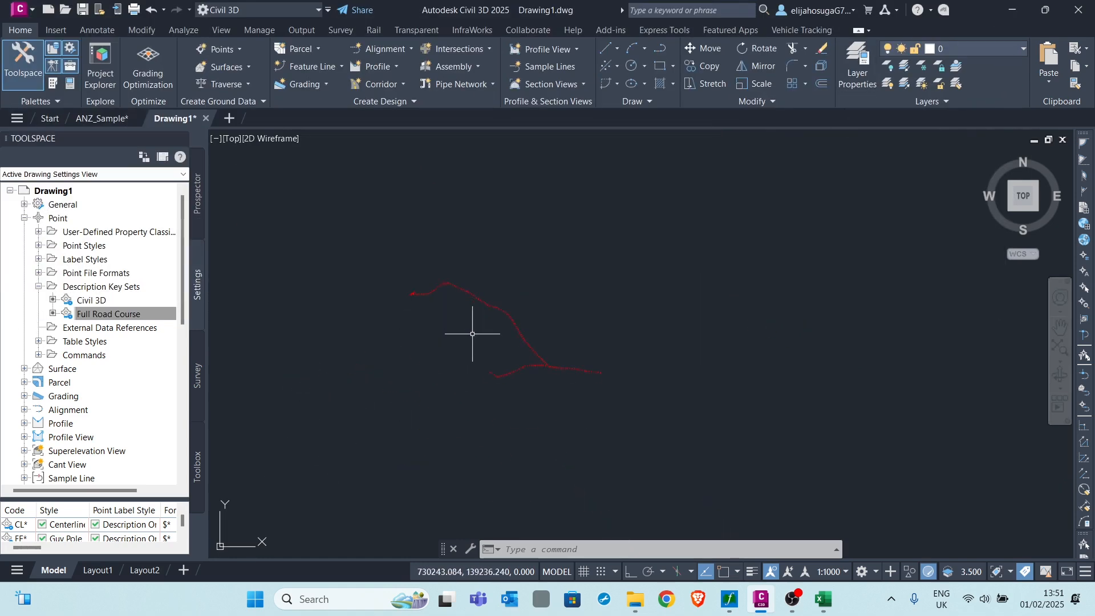
pyautogui.click(198, 209)
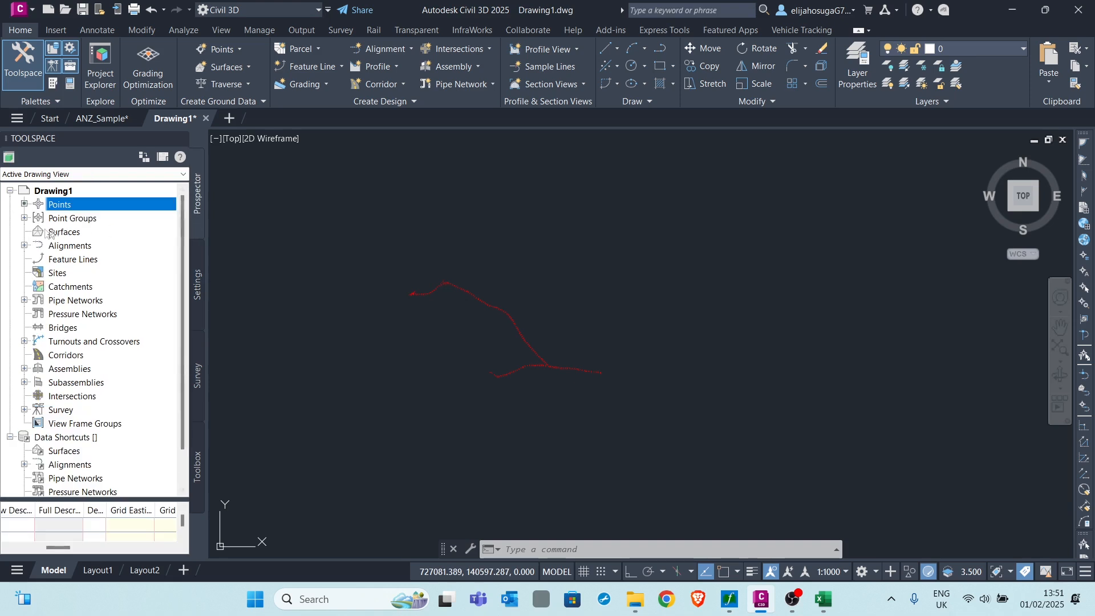
pyautogui.click(24, 219)
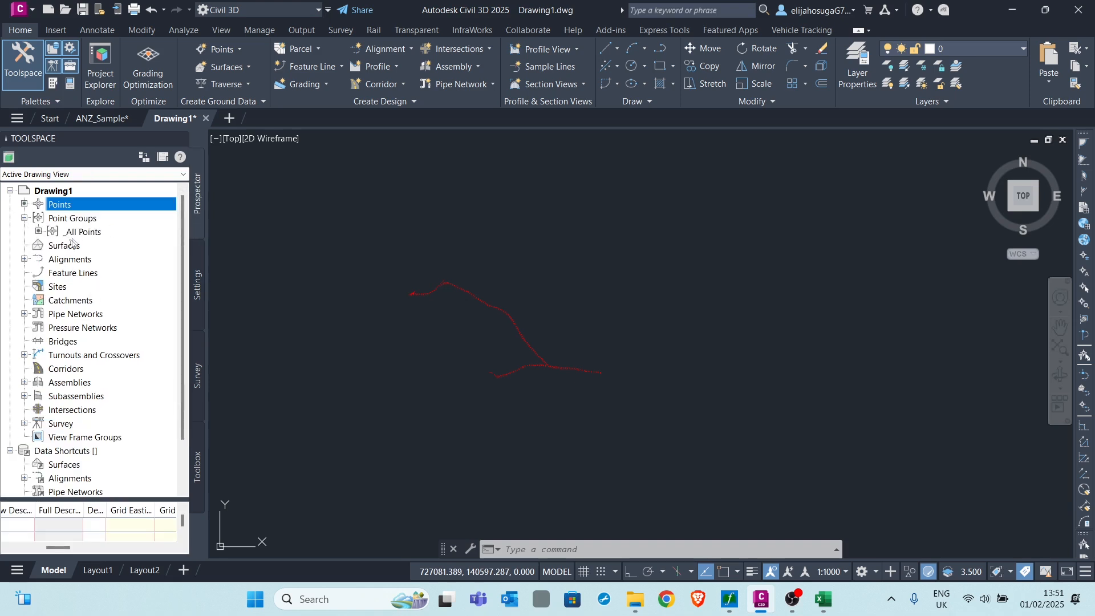
pyautogui.click(90, 234)
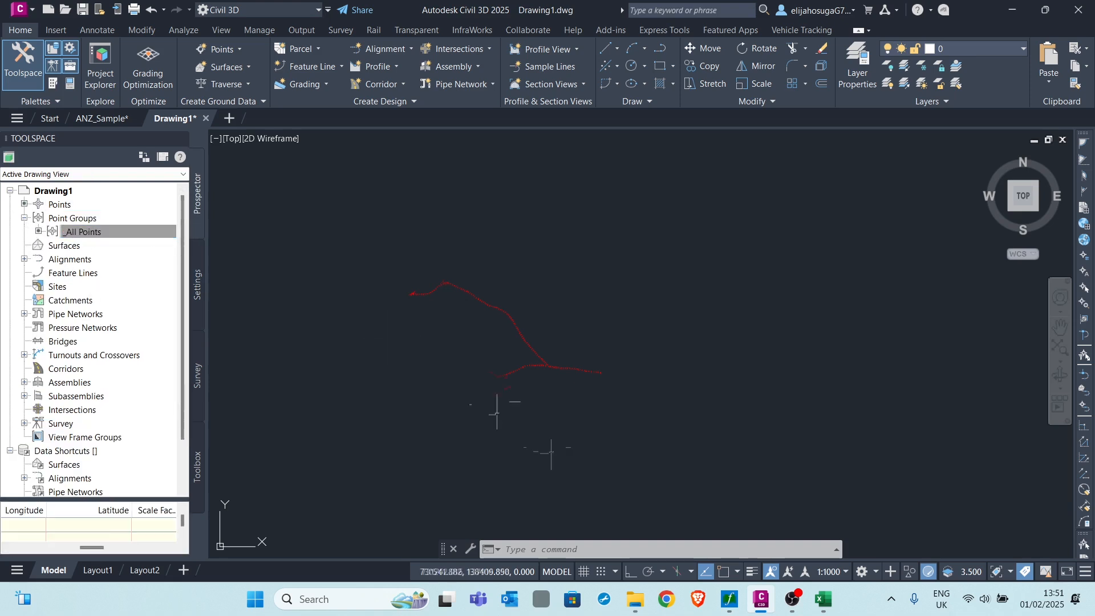
pyautogui.moveTo(513, 325); pyautogui.dragTo(583, 330, button='middle')
pyautogui.scroll(4, 575, 322)
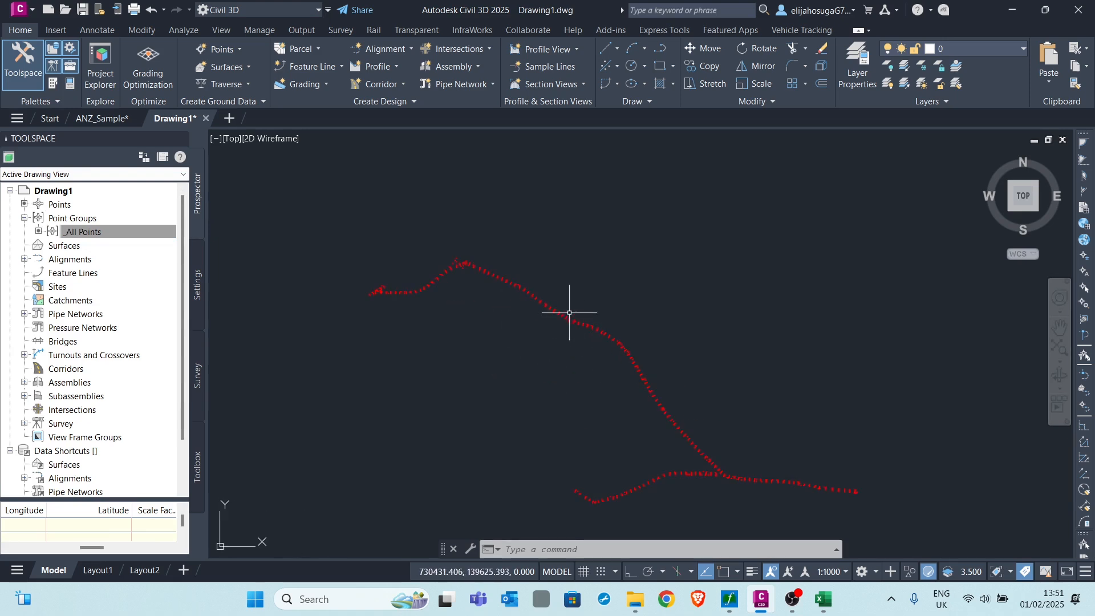
pyautogui.scroll(-2, 576, 312)
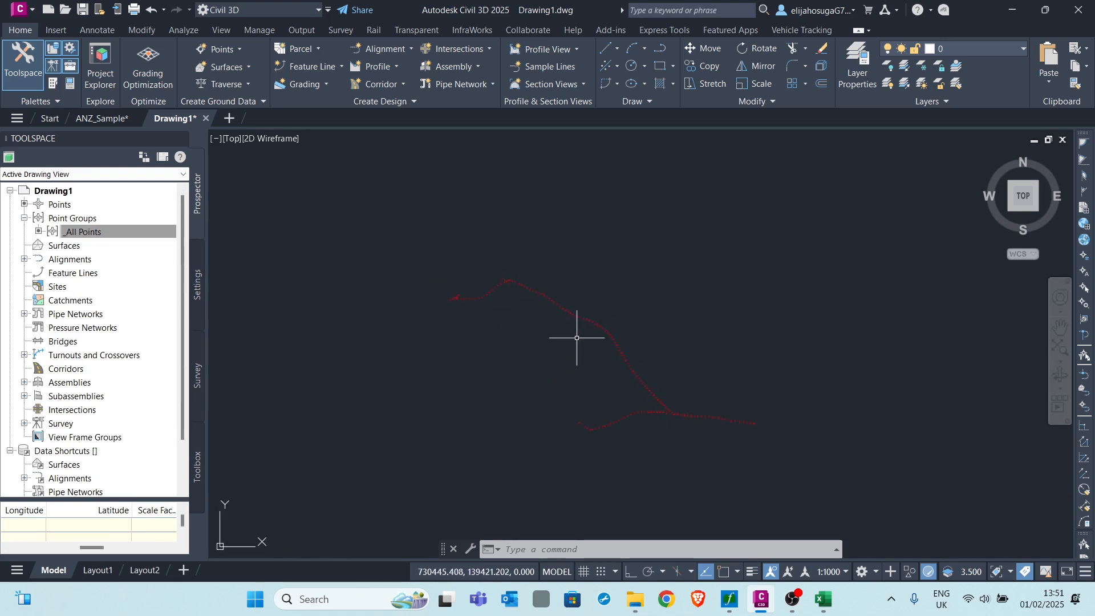
pyautogui.click(89, 233)
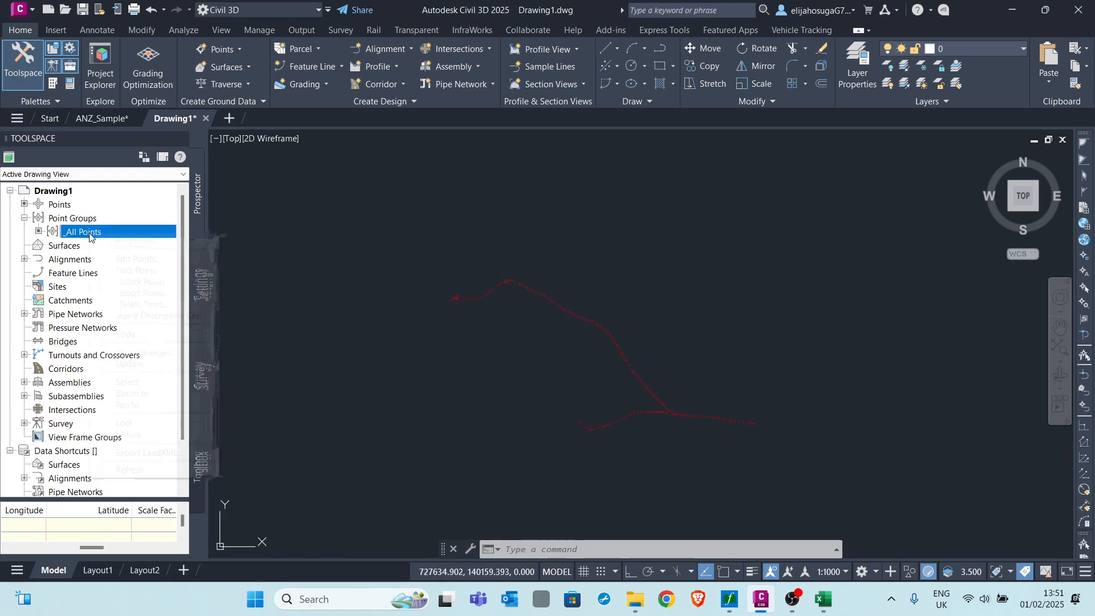
pyautogui.rightClick(90, 233)
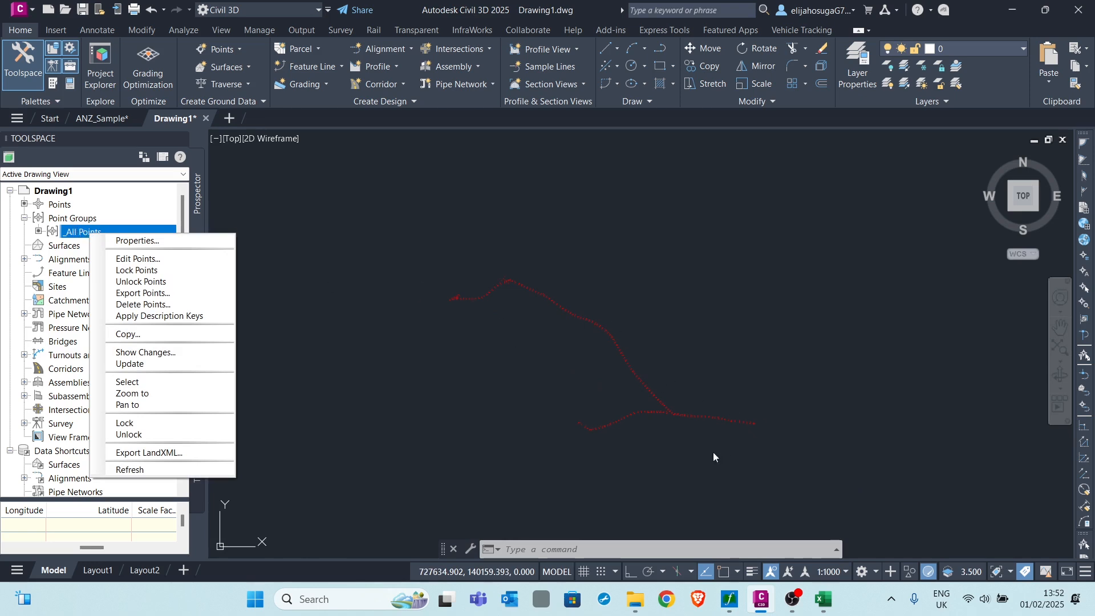
pyautogui.click(159, 316)
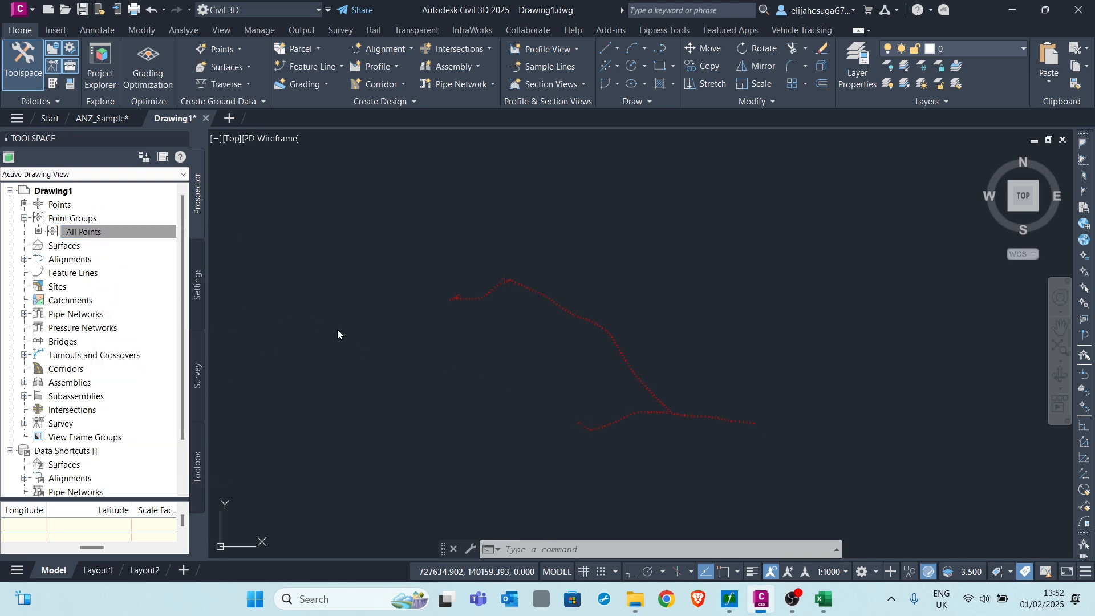
# Step: Examine the markers and description labels of the FE, RE and CL survey points along the whole road
pyautogui.scroll(2, 639, 387)
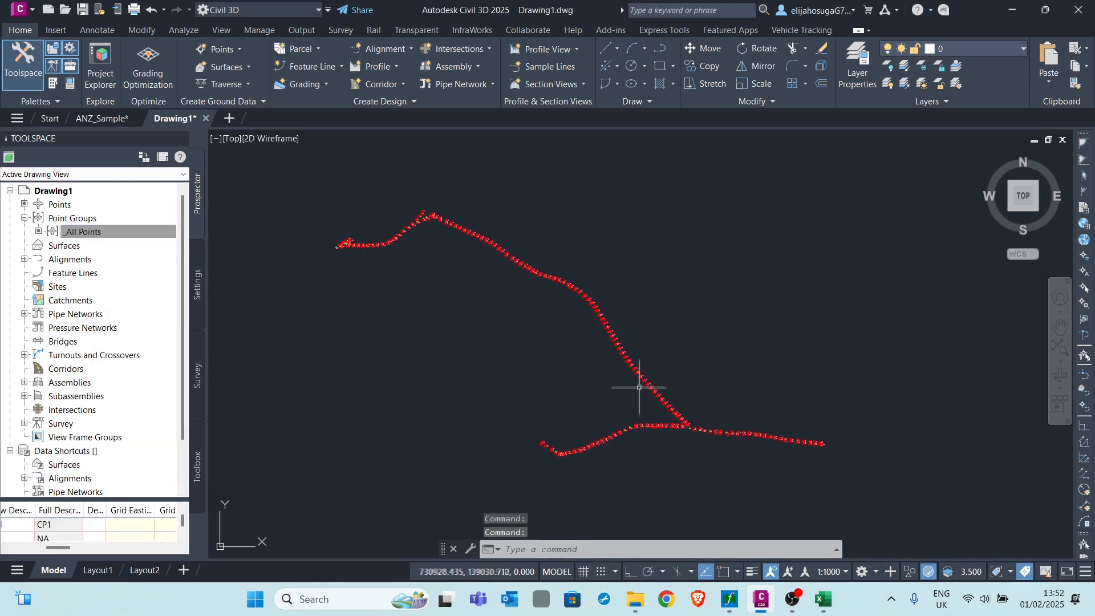
pyautogui.scroll(8, 639, 387)
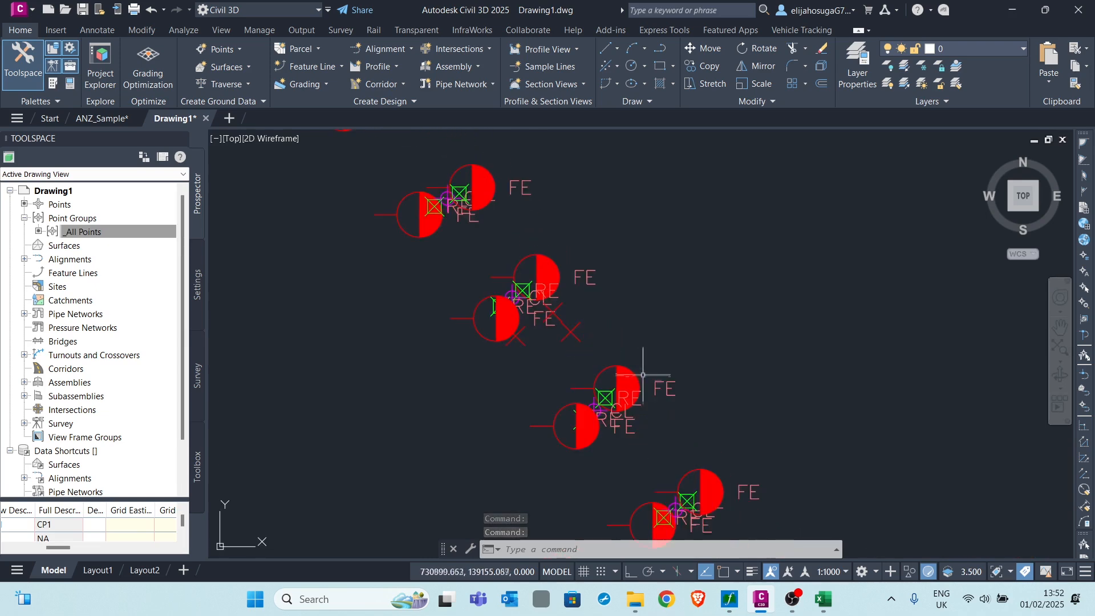
pyautogui.scroll(2, 642, 374)
pyautogui.scroll(-6, 624, 374)
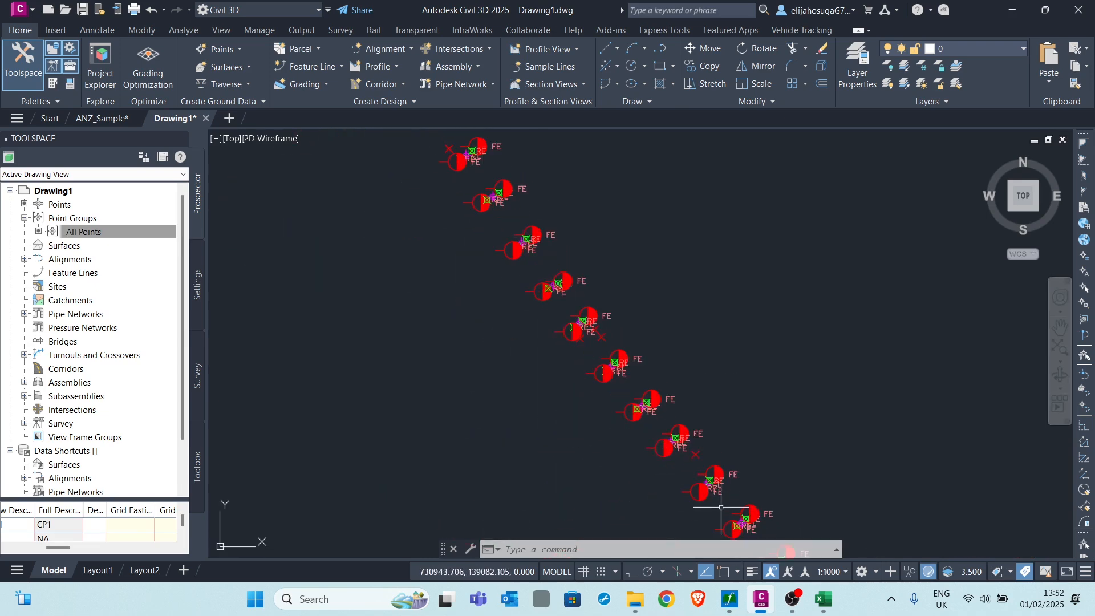
pyautogui.scroll(8, 665, 391)
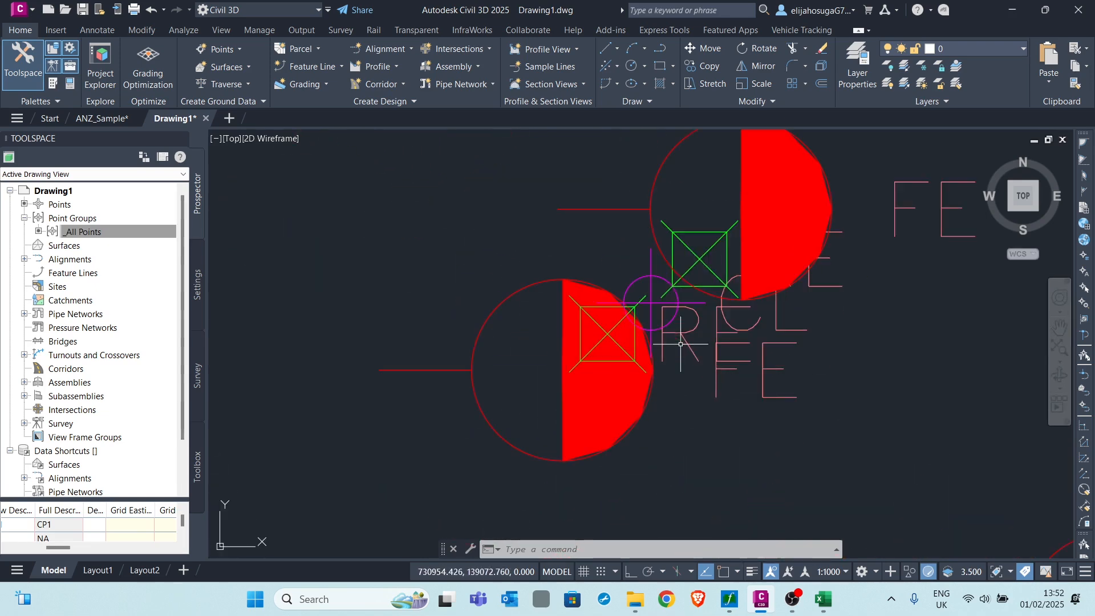
pyautogui.scroll(-6, 684, 313)
pyautogui.scroll(4, 807, 426)
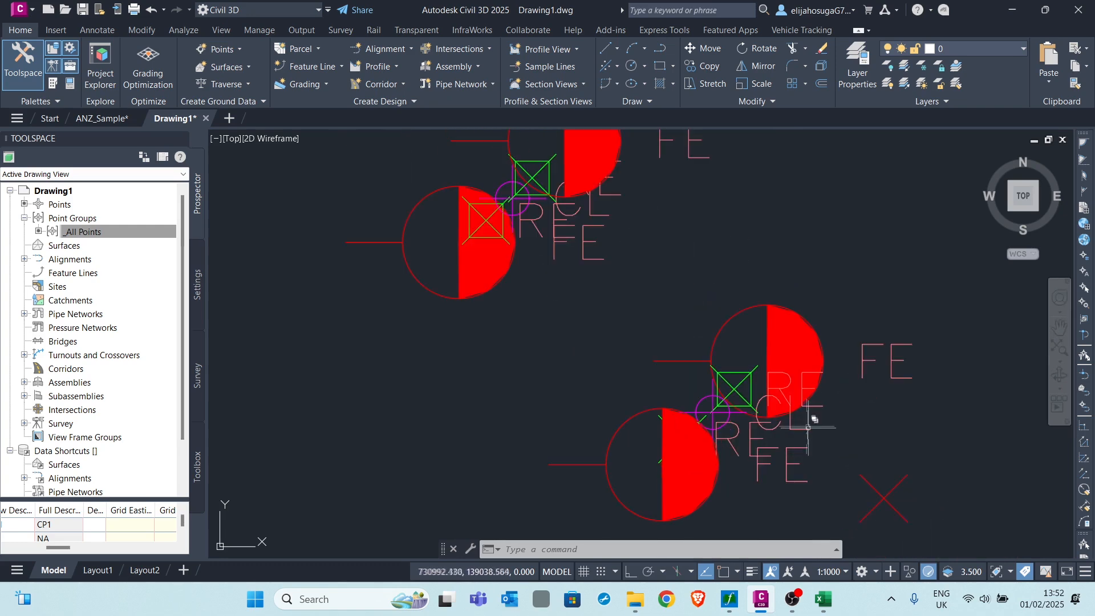
pyautogui.scroll(-5, 804, 380)
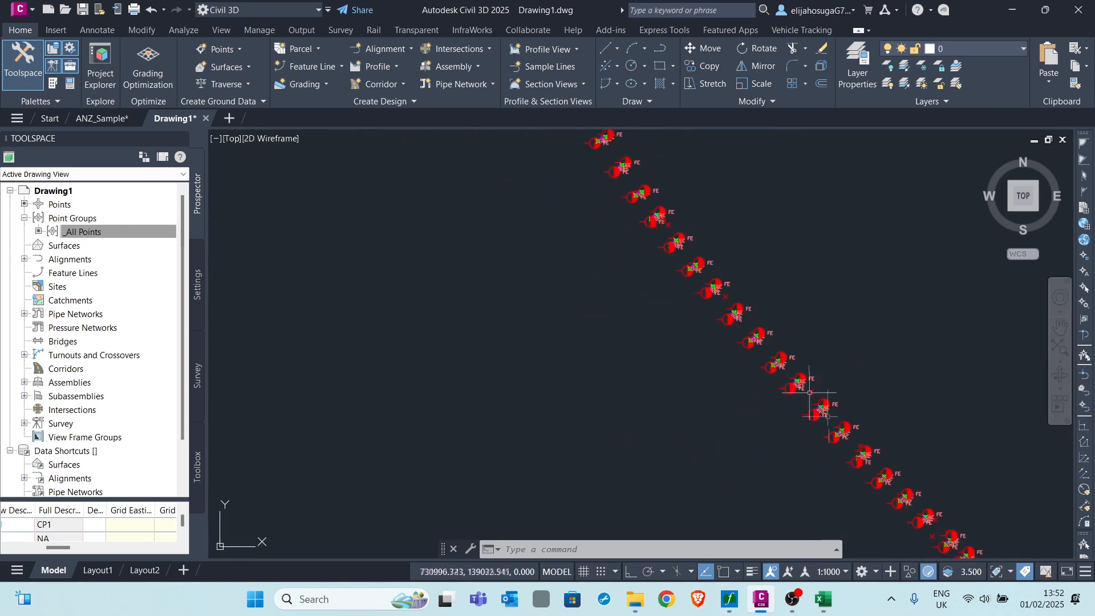
pyautogui.scroll(7, 821, 416)
pyautogui.scroll(-6, 838, 450)
pyautogui.scroll(3, 770, 338)
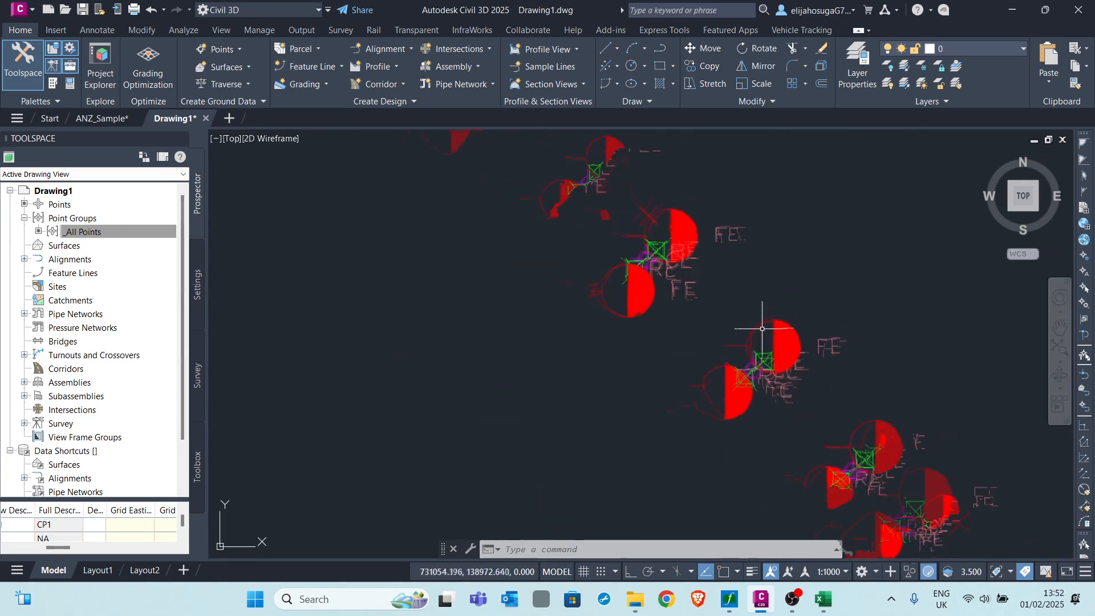
pyautogui.scroll(-8, 779, 327)
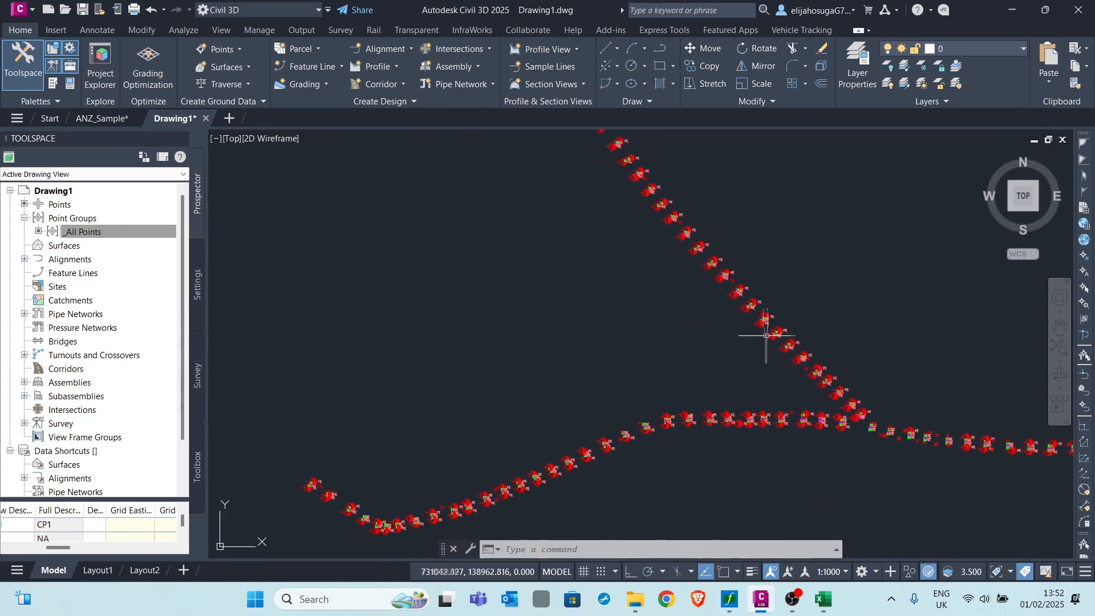
pyautogui.moveTo(630, 298); pyautogui.dragTo(667, 365, button='middle')
pyautogui.scroll(2, 420, 175)
pyautogui.scroll(3, 567, 435)
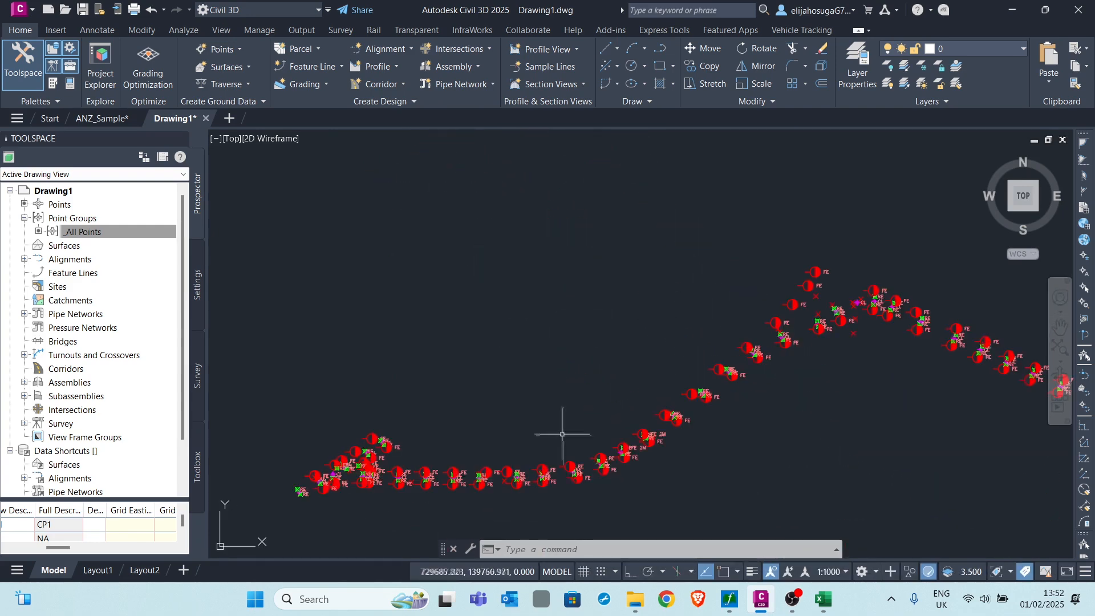
pyautogui.scroll(4, 488, 298)
pyautogui.scroll(-2, 458, 318)
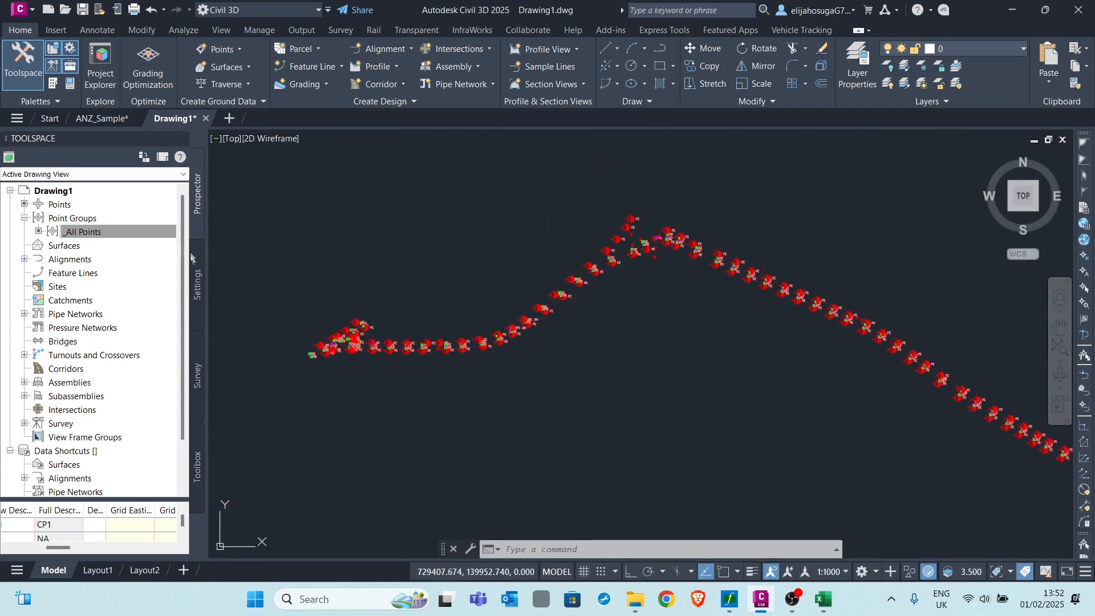
# Step: Open the Full Road Course description keys for editing and start a new point style for the FE* key
pyautogui.click(194, 291)
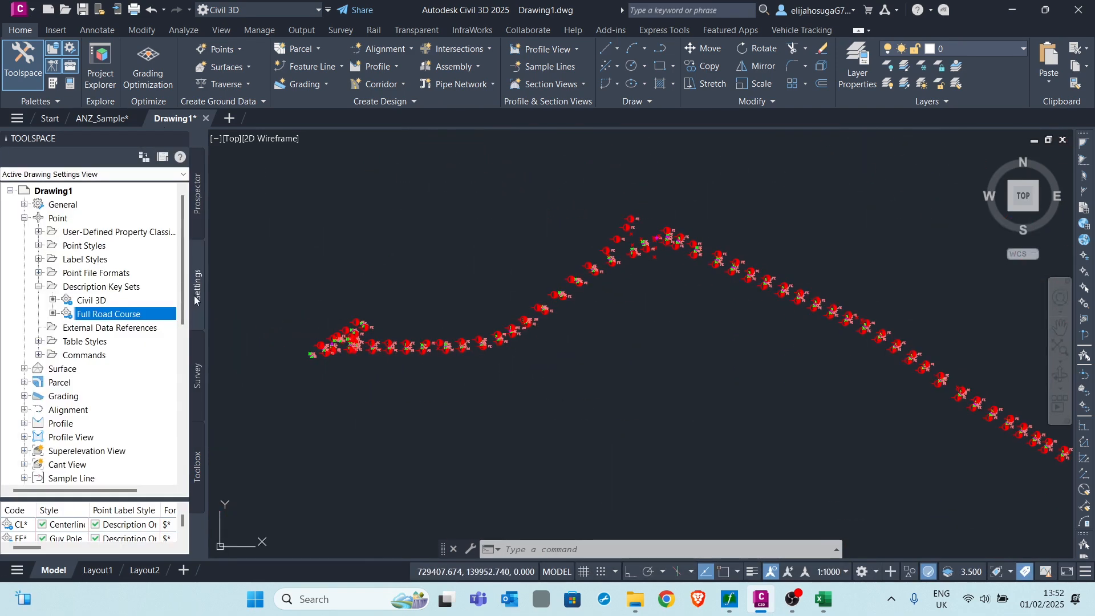
pyautogui.rightClick(96, 320)
pyautogui.click(136, 344)
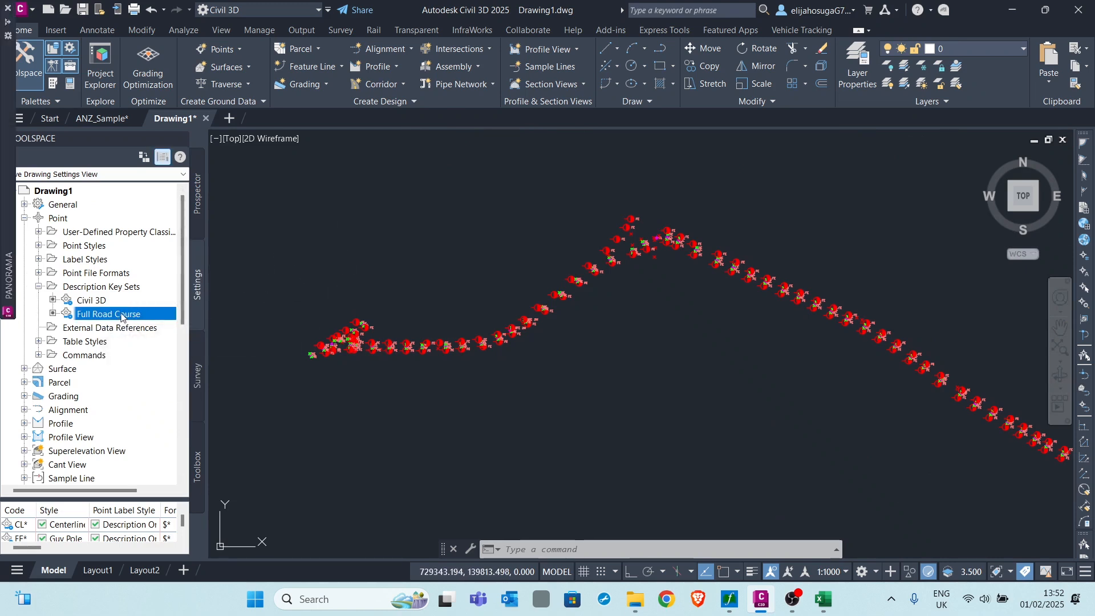
pyautogui.moveTo(1, 214)
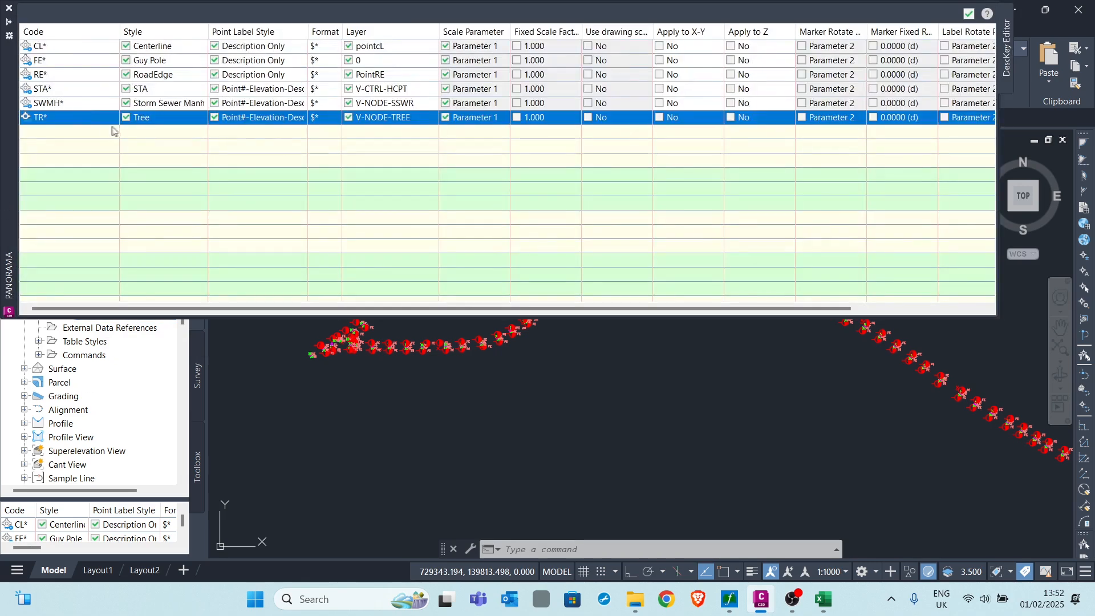
pyautogui.click(188, 61)
pyautogui.click(191, 61)
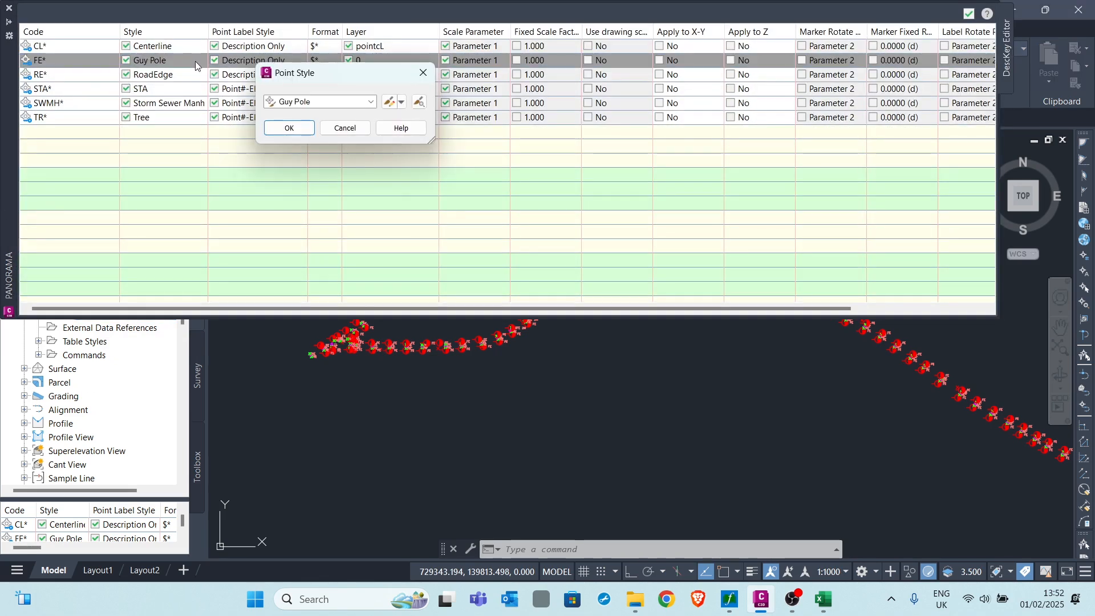
pyautogui.click(402, 103)
pyautogui.click(425, 114)
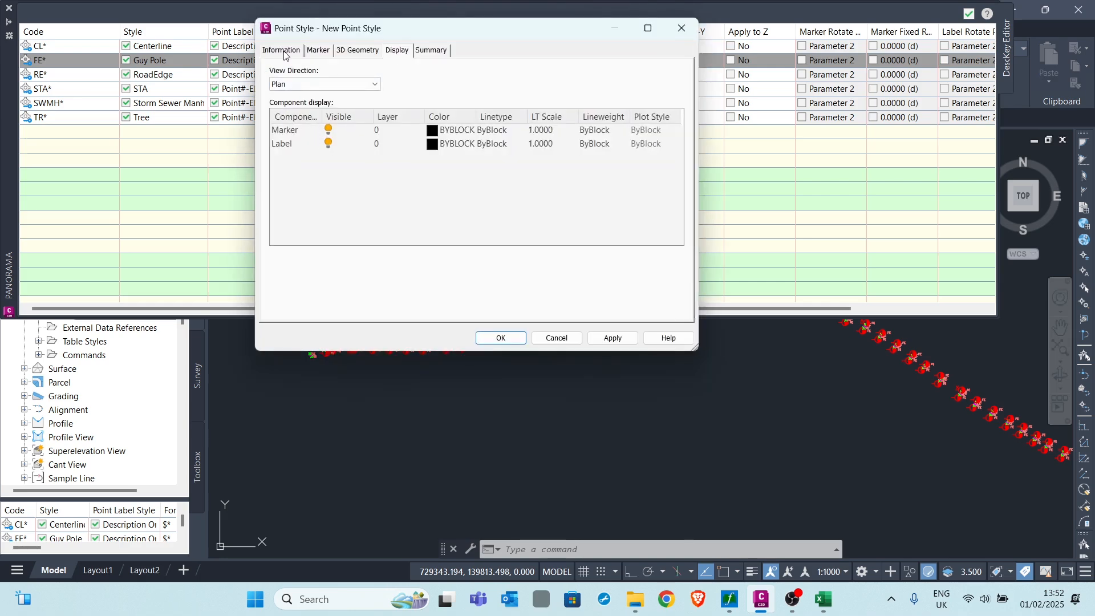
# Step: Try the vertical-line and square custom markers for the new point style, and return to the plain X marker
pyautogui.click(317, 50)
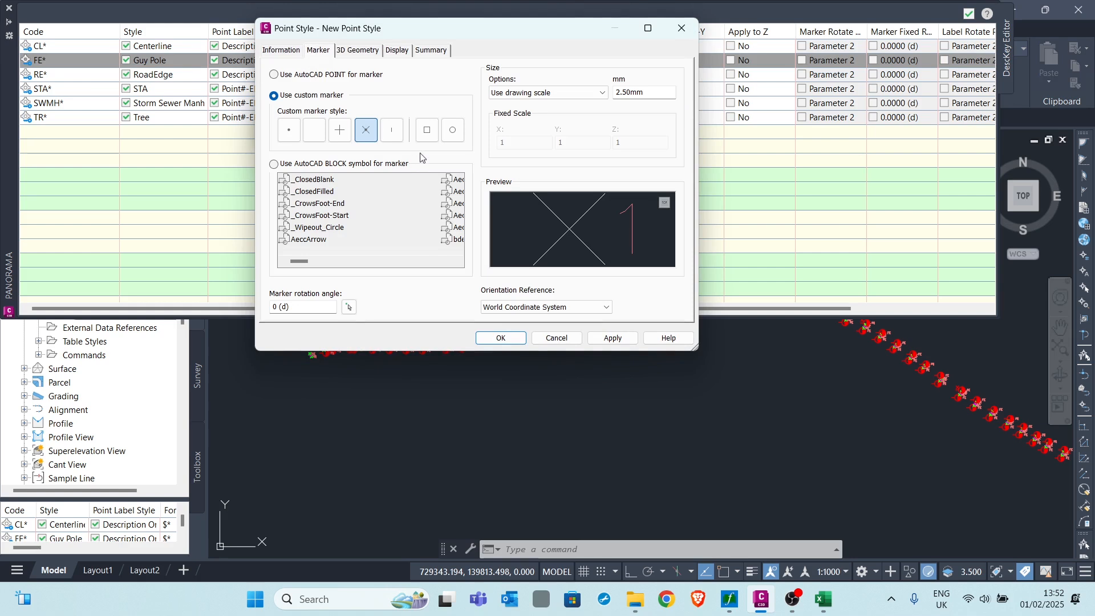
pyautogui.click(344, 135)
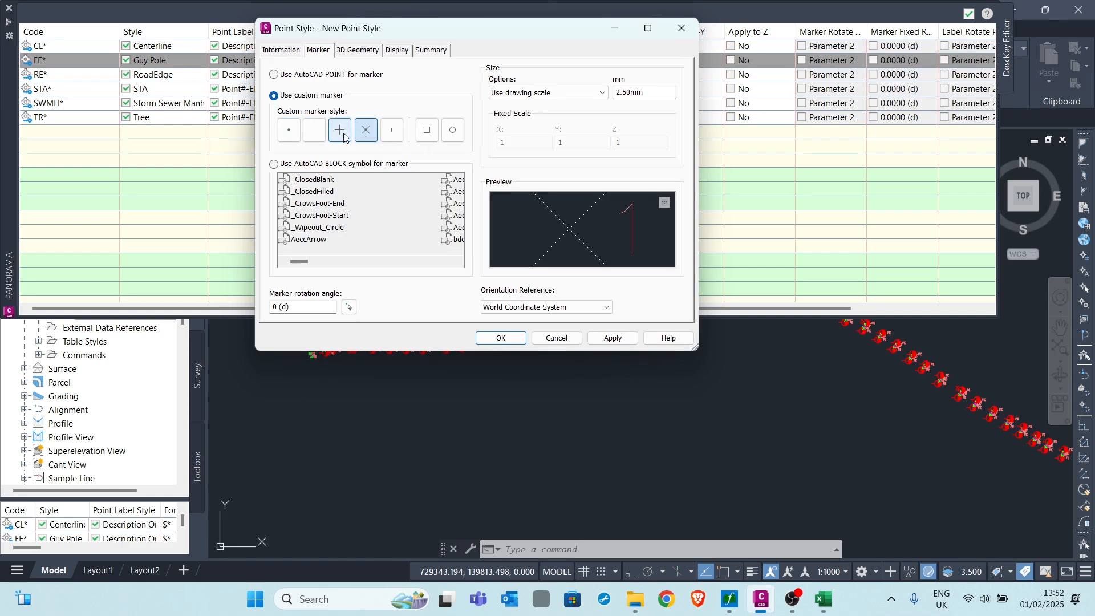
pyautogui.click(366, 132)
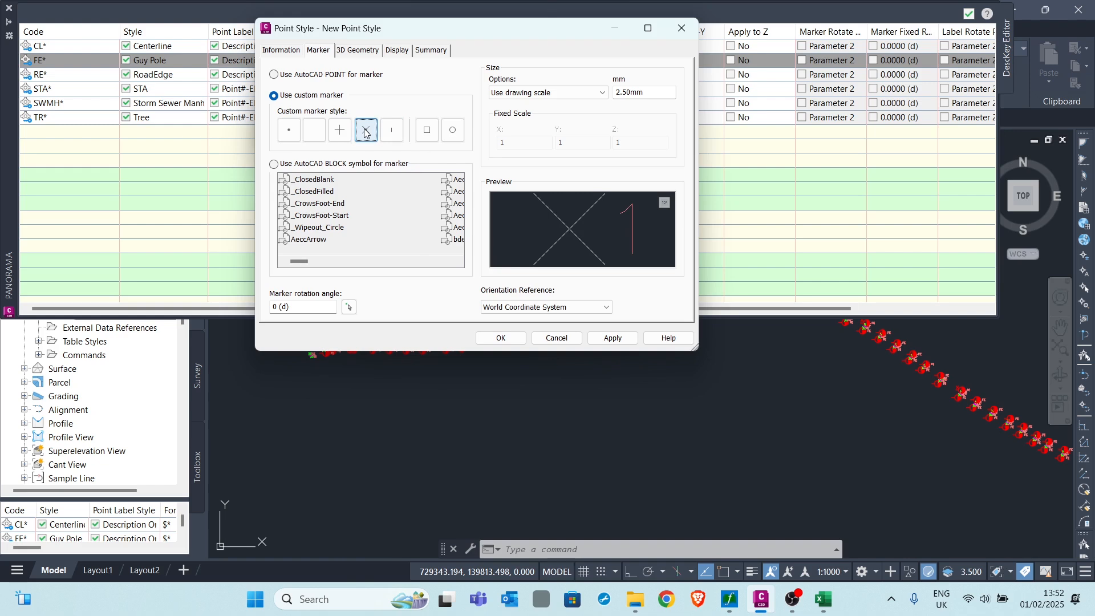
pyautogui.click(394, 132)
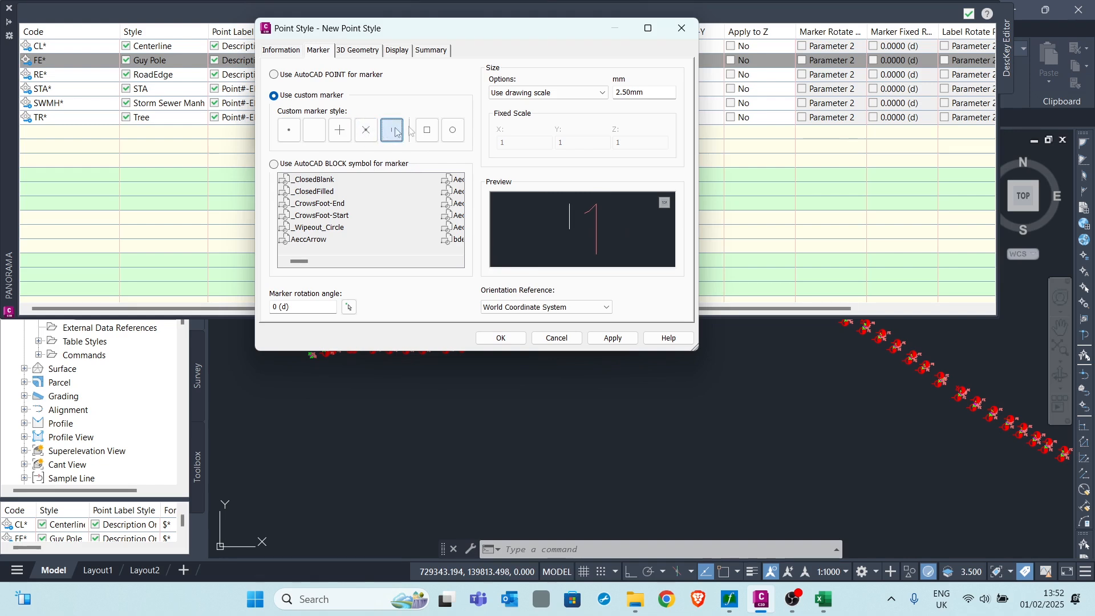
pyautogui.click(422, 130)
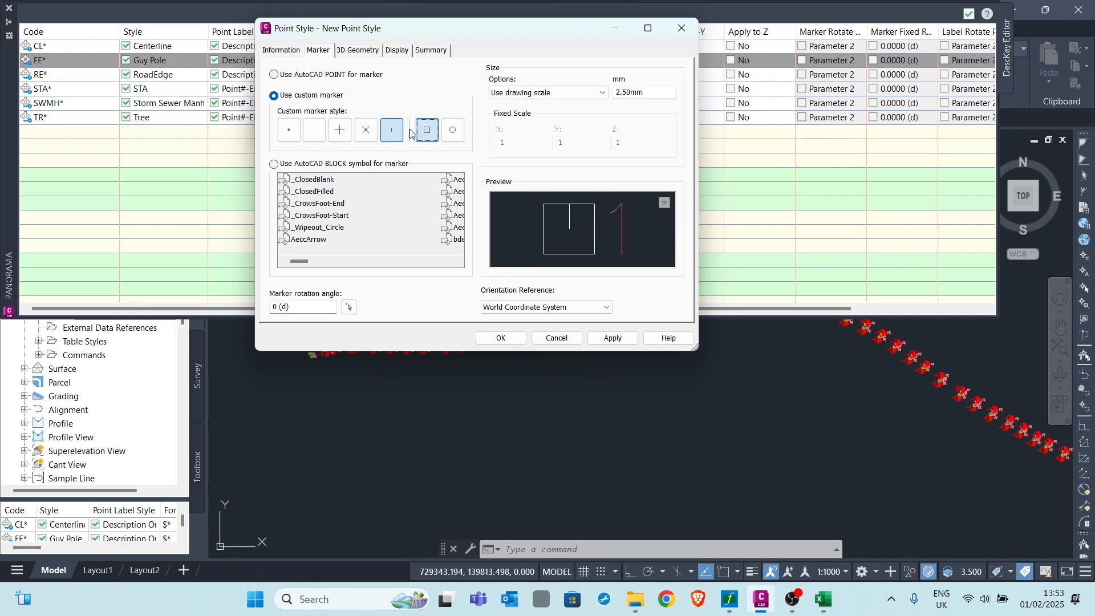
pyautogui.click(379, 132)
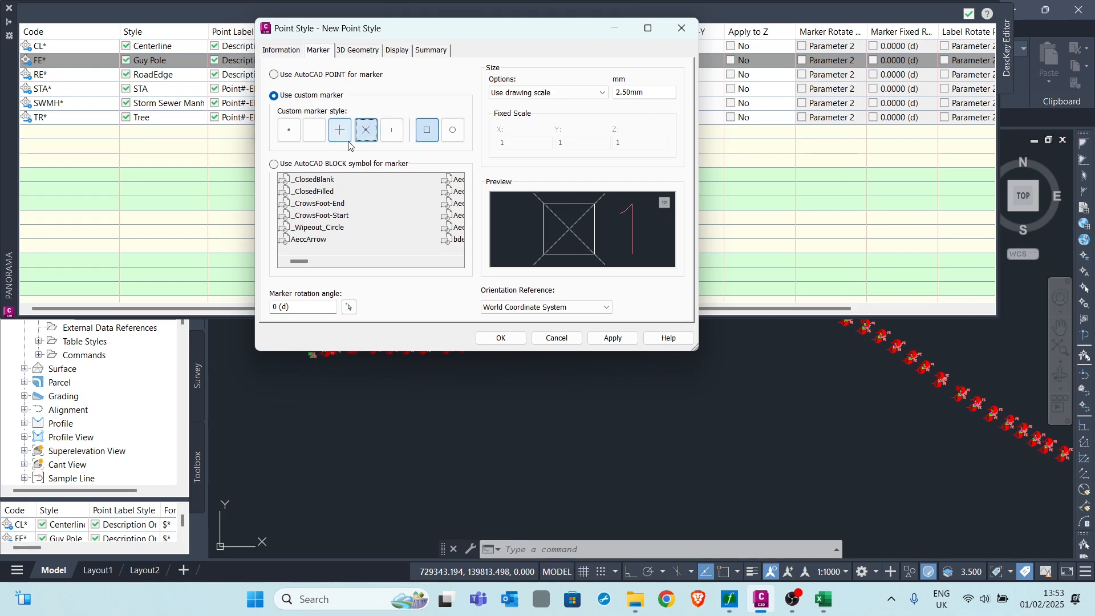
pyautogui.click(427, 130)
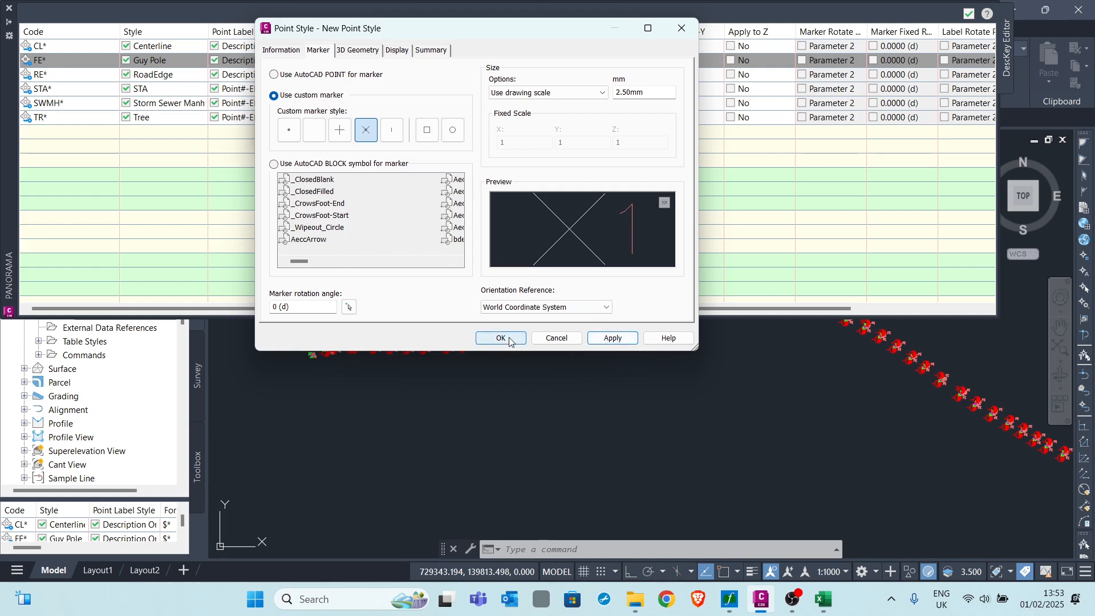
# Step: Set the new point style's marker color to cyan and its label color to green
pyautogui.click(400, 54)
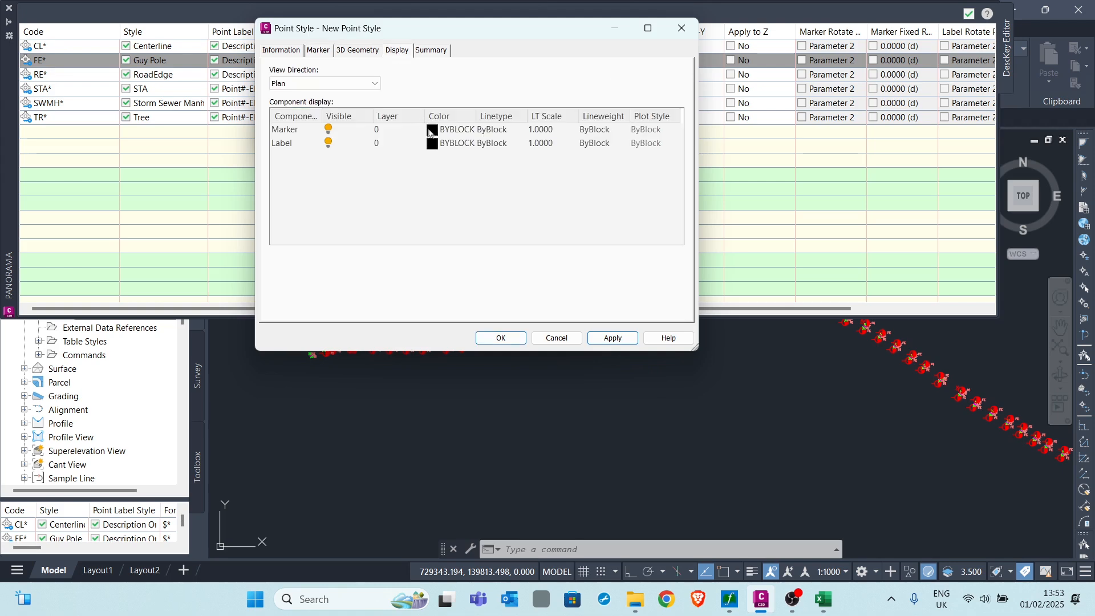
pyautogui.click(431, 130)
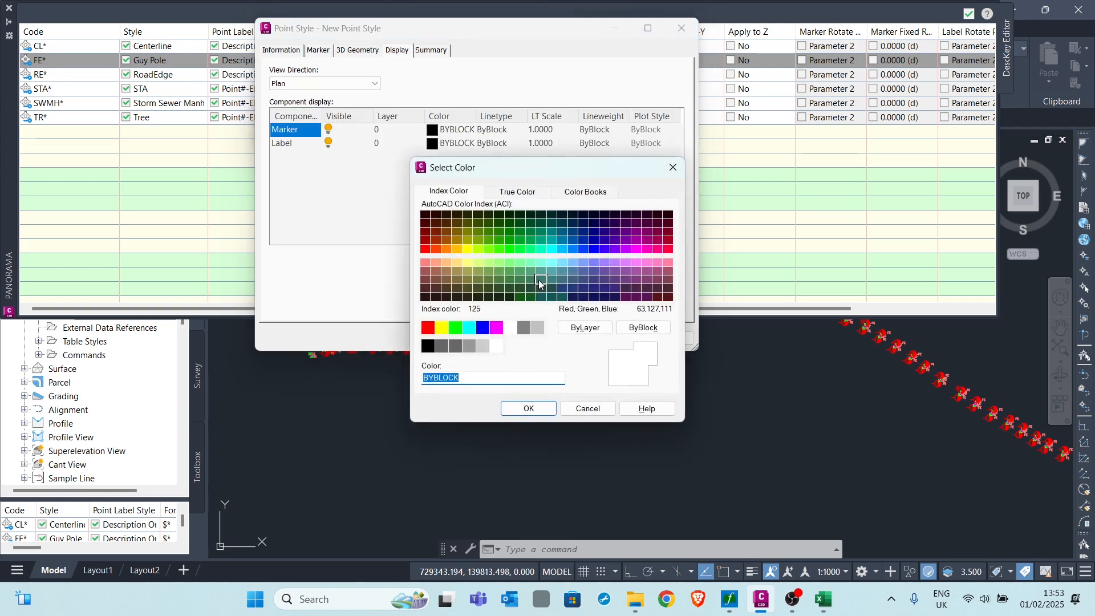
pyautogui.click(469, 327)
pyautogui.click(529, 409)
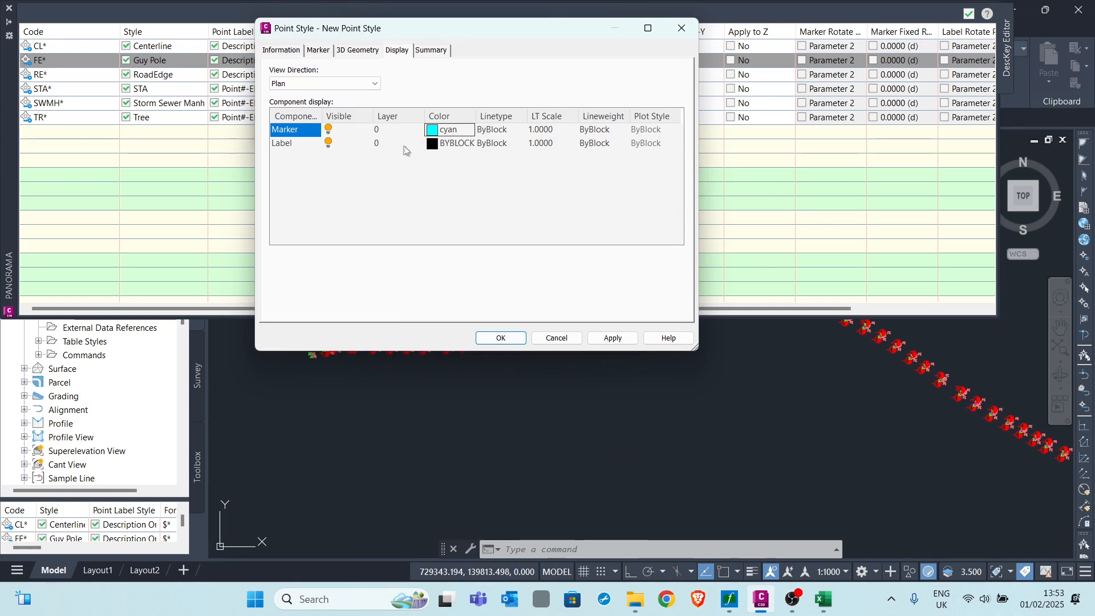
pyautogui.click(432, 143)
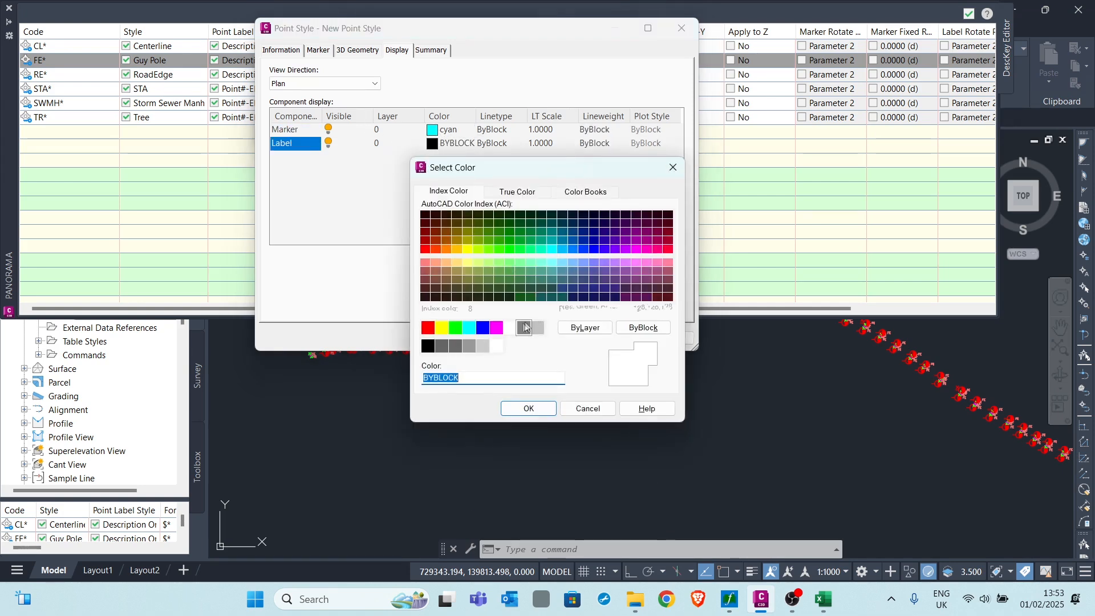
pyautogui.click(455, 327)
pyautogui.click(528, 408)
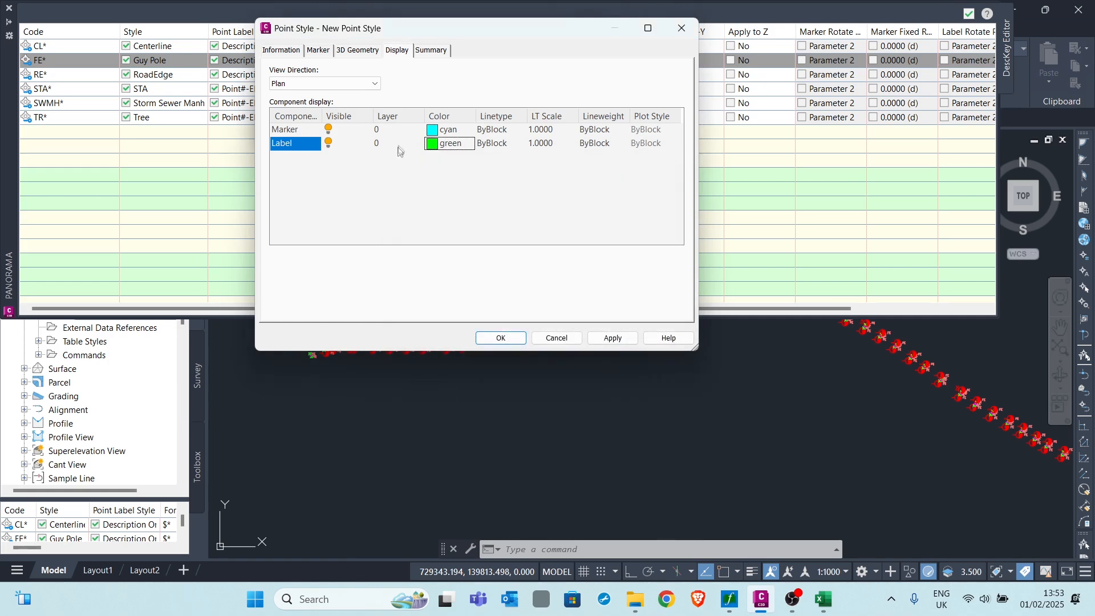
# Step: Change the new point style's marker color to green and accept the style
pyautogui.click(433, 130)
pyautogui.click(455, 327)
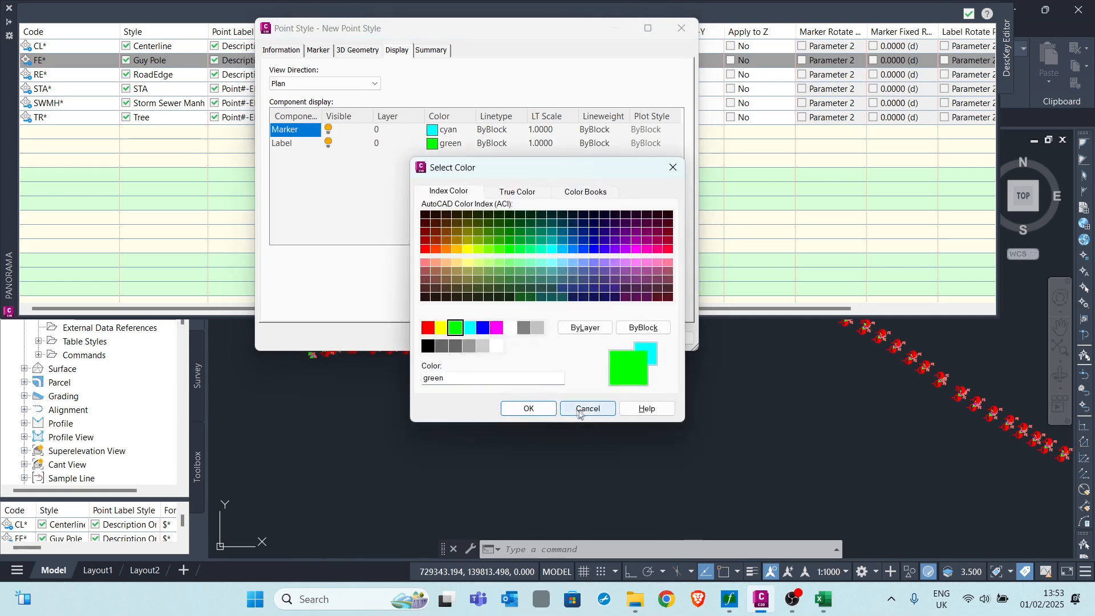
pyautogui.click(529, 409)
pyautogui.click(613, 339)
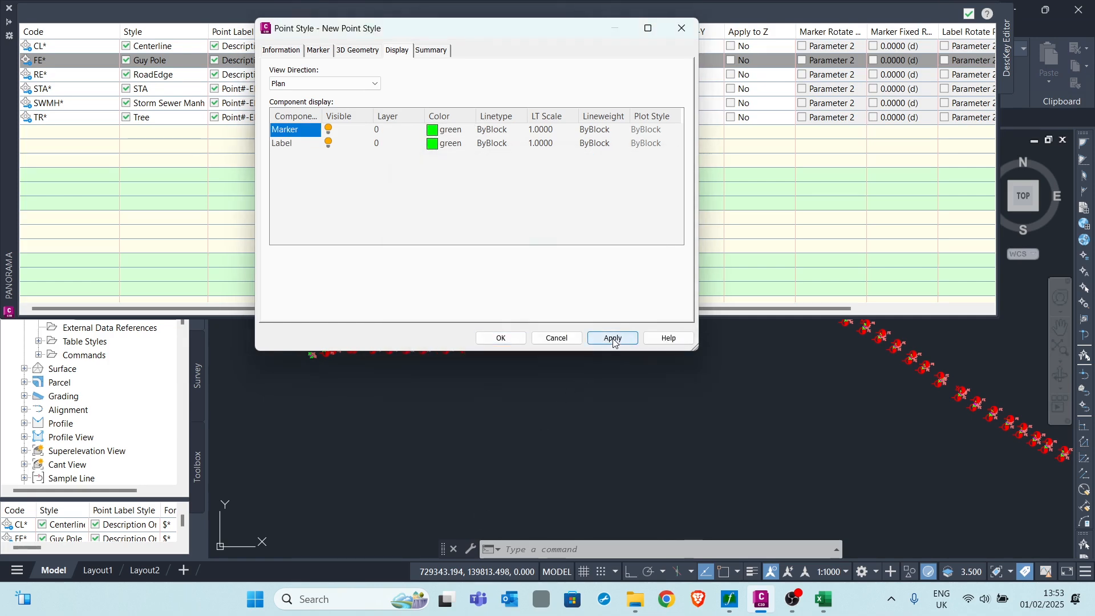
pyautogui.click(501, 337)
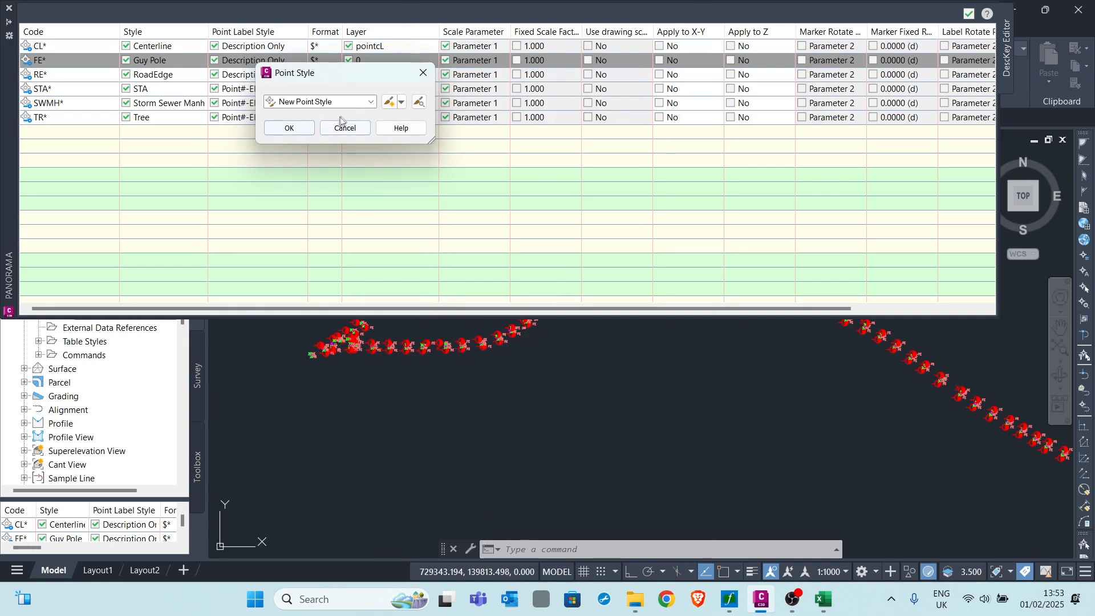
# Step: Edit the newly created point style and name it FE
pyautogui.click(401, 102)
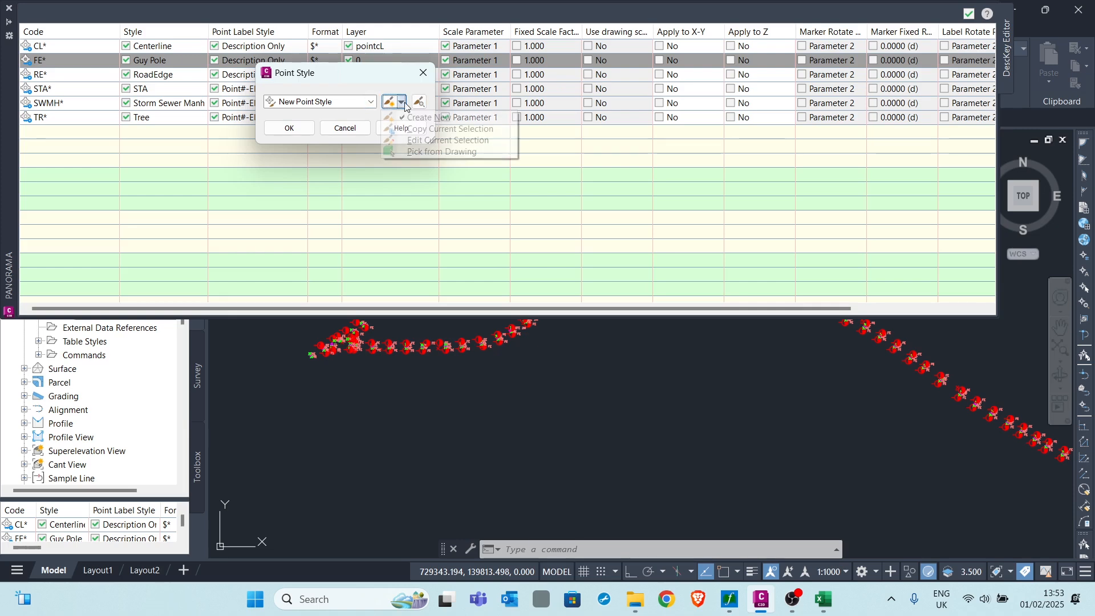
pyautogui.click(434, 140)
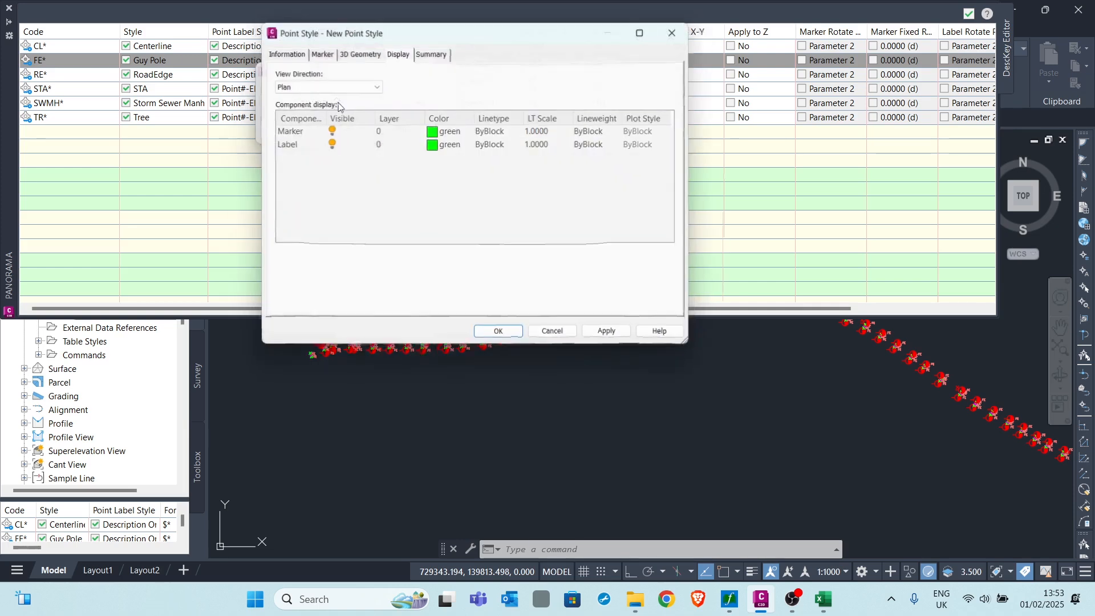
pyautogui.click(281, 50)
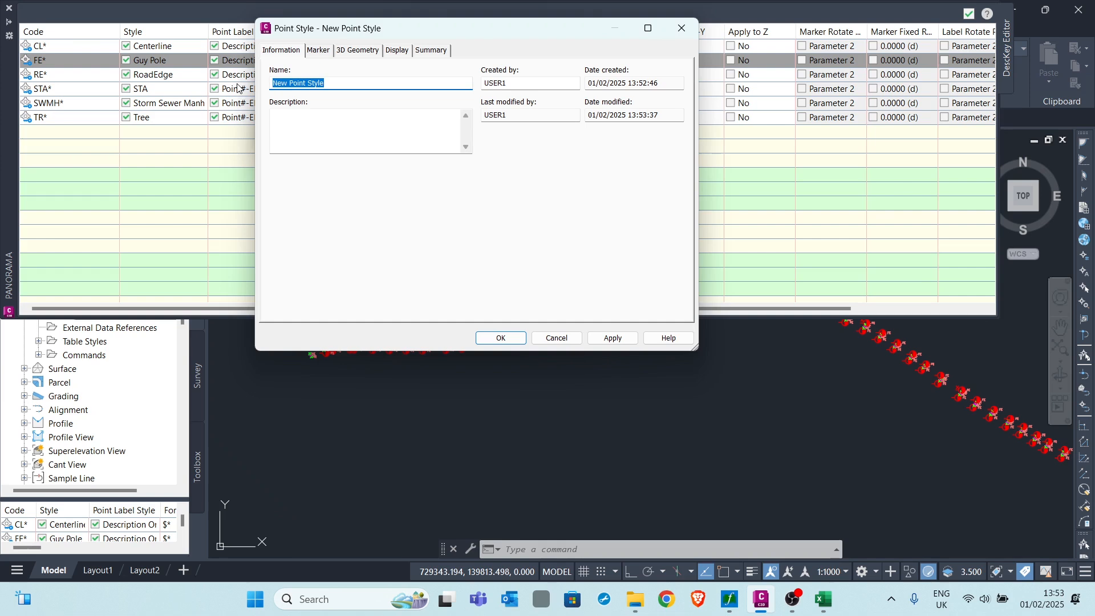
pyautogui.write('FE')
# Step: Set the marker and label colors of the FE style to cyan and assign the style to the FE* key
pyautogui.click(393, 54)
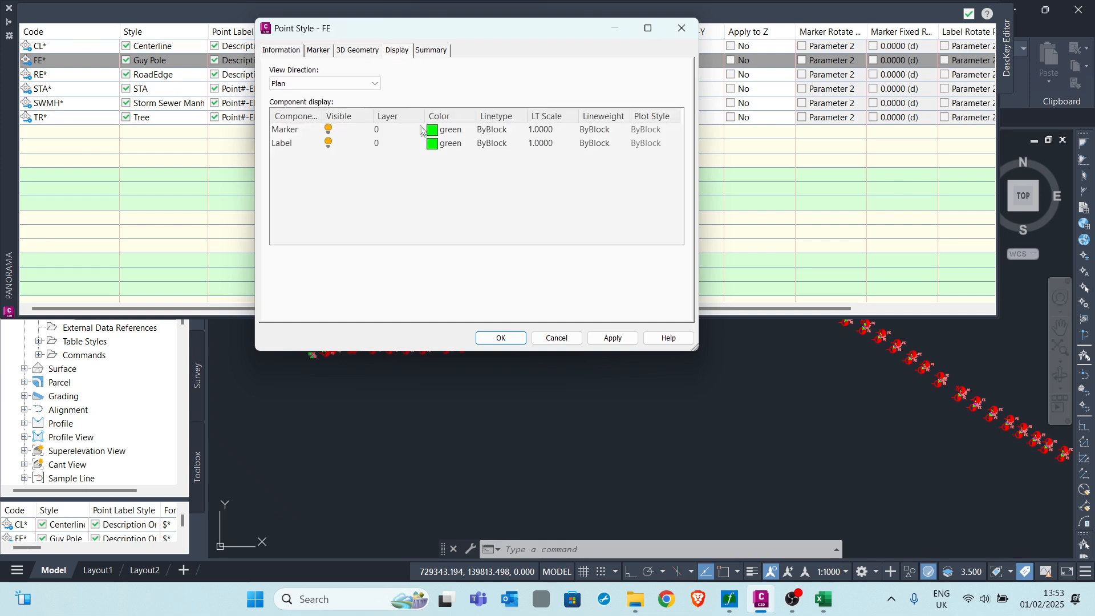
pyautogui.click(428, 133)
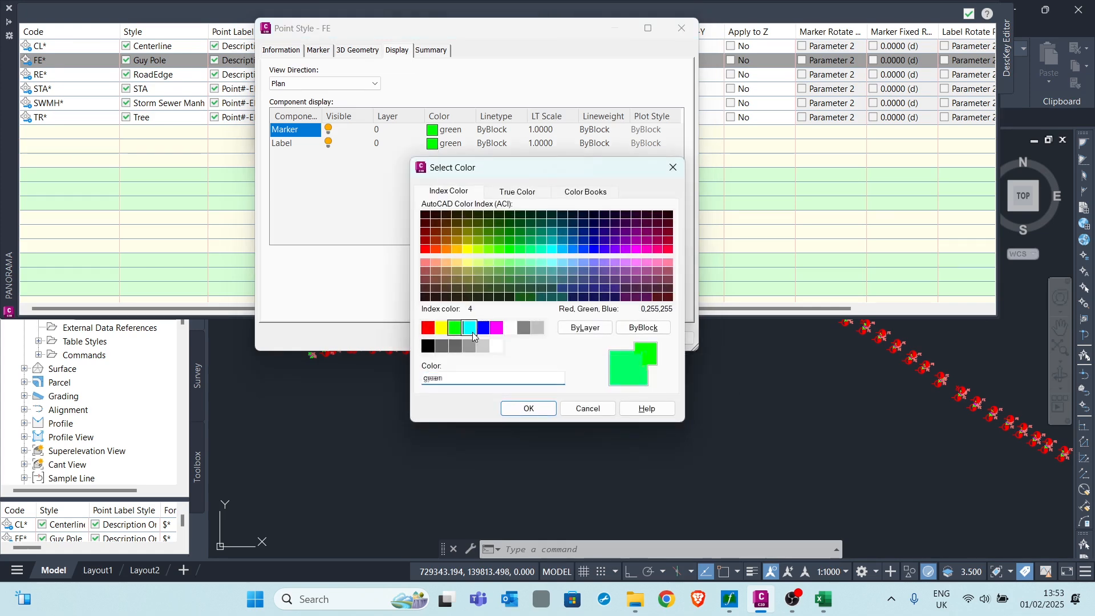
pyautogui.click(469, 327)
pyautogui.click(529, 409)
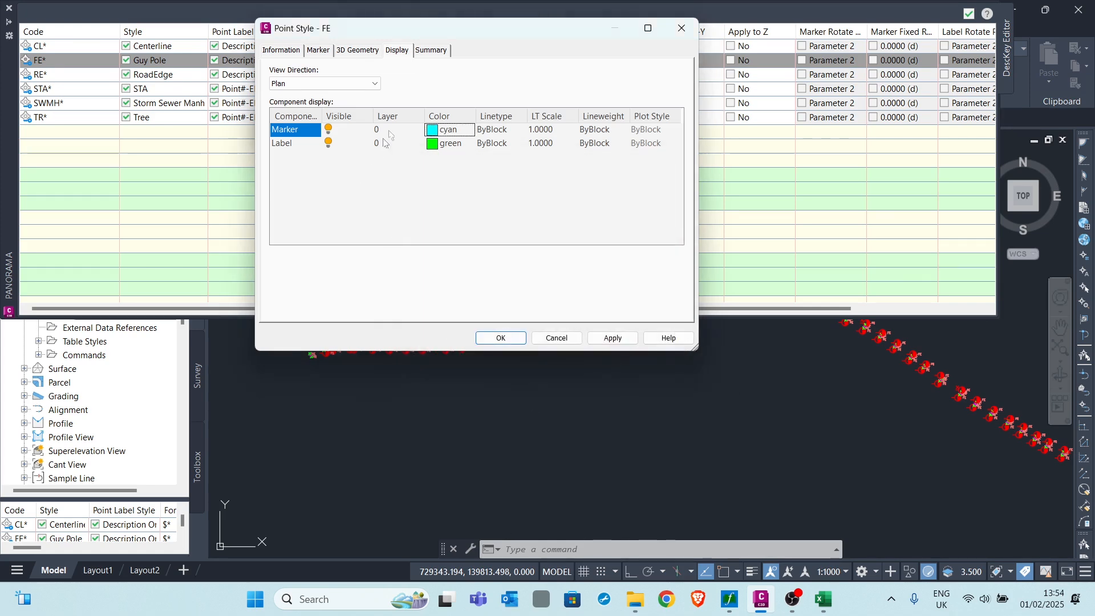
pyautogui.click(433, 144)
pyautogui.click(469, 327)
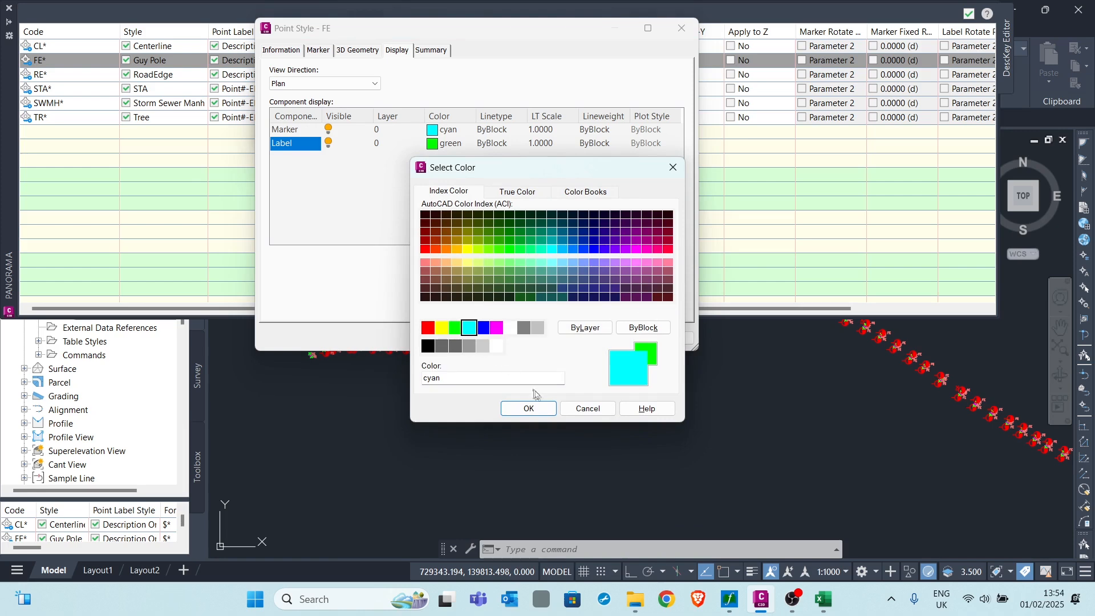
pyautogui.click(540, 410)
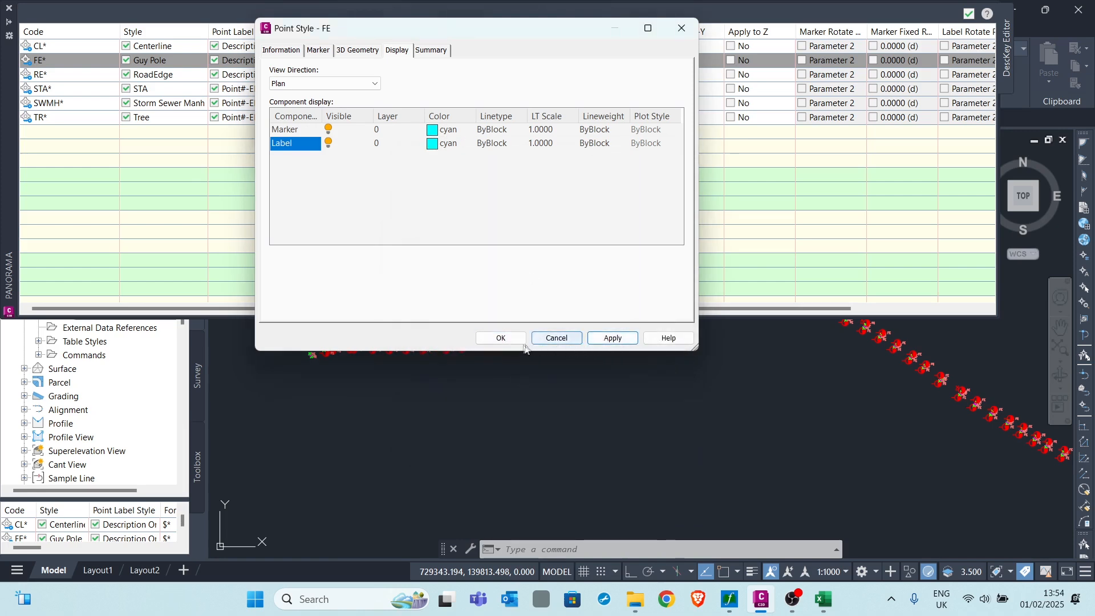
pyautogui.click(513, 337)
pyautogui.click(290, 128)
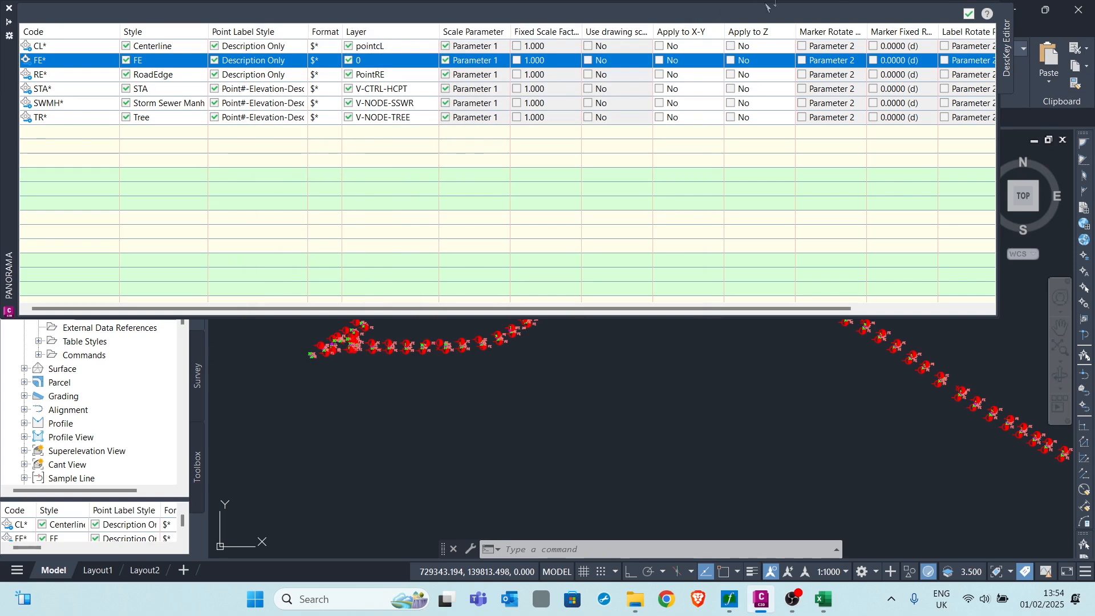
# Step: Accept the edited description keys and reapply them to the _All Points point group
pyautogui.click(968, 13)
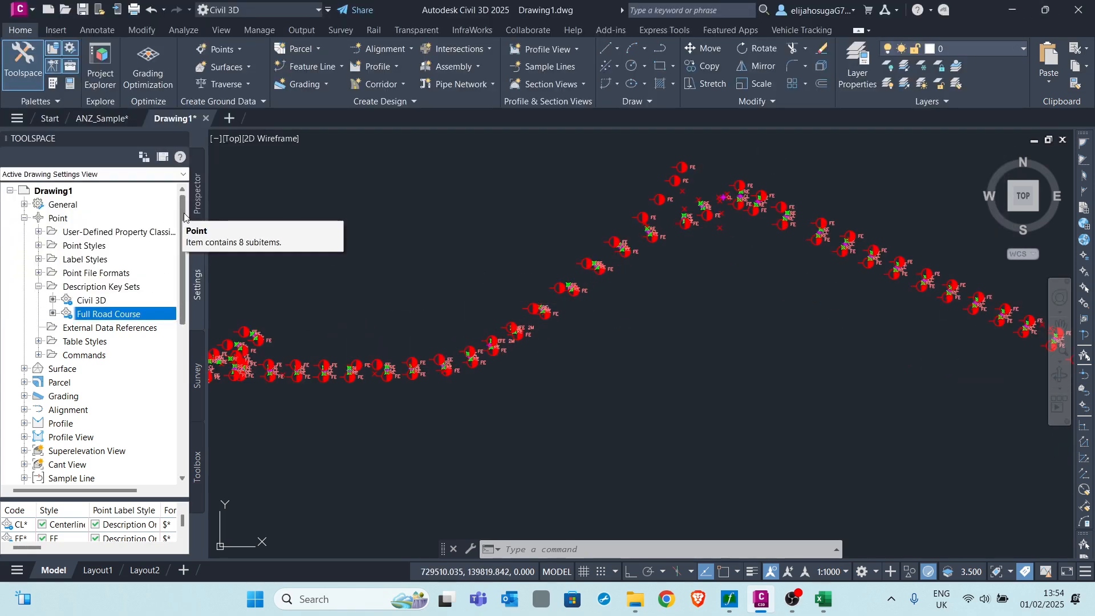
pyautogui.click(195, 212)
pyautogui.rightClick(96, 232)
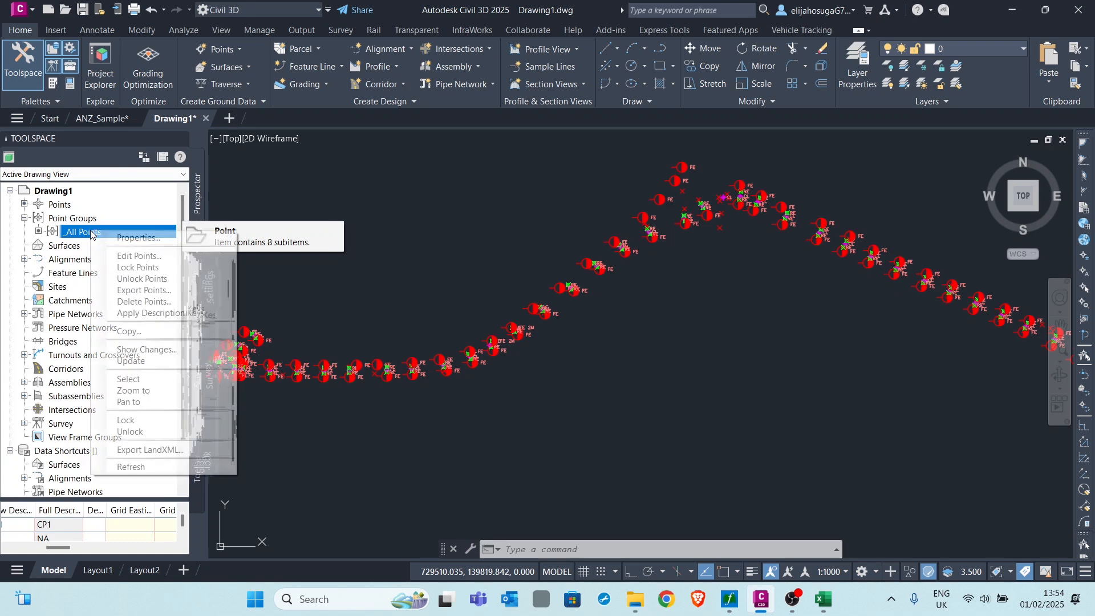
pyautogui.click(174, 313)
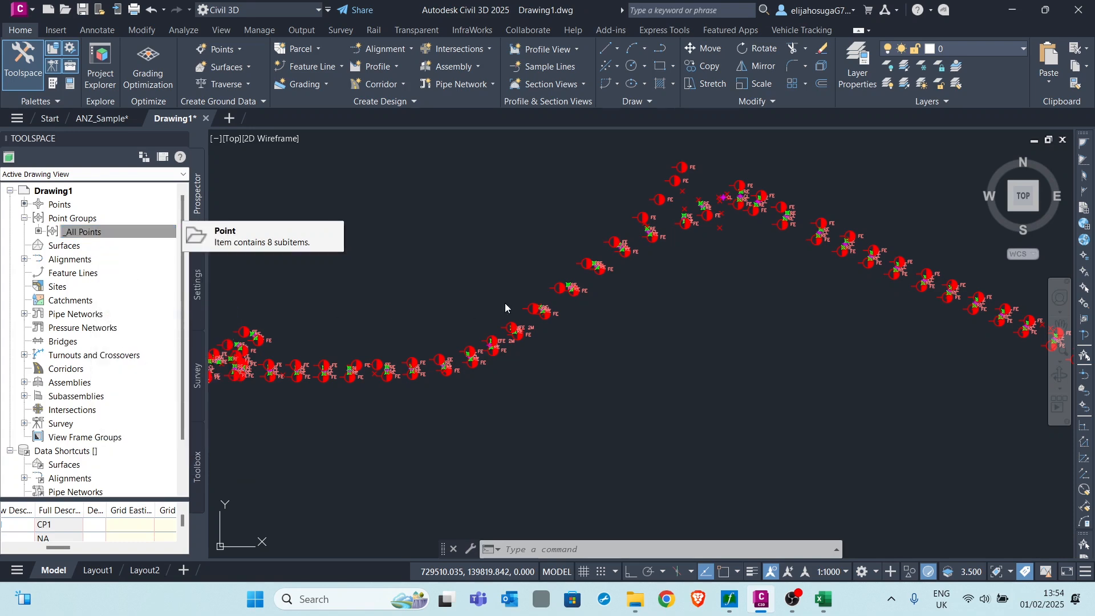
pyautogui.scroll(4, 699, 187)
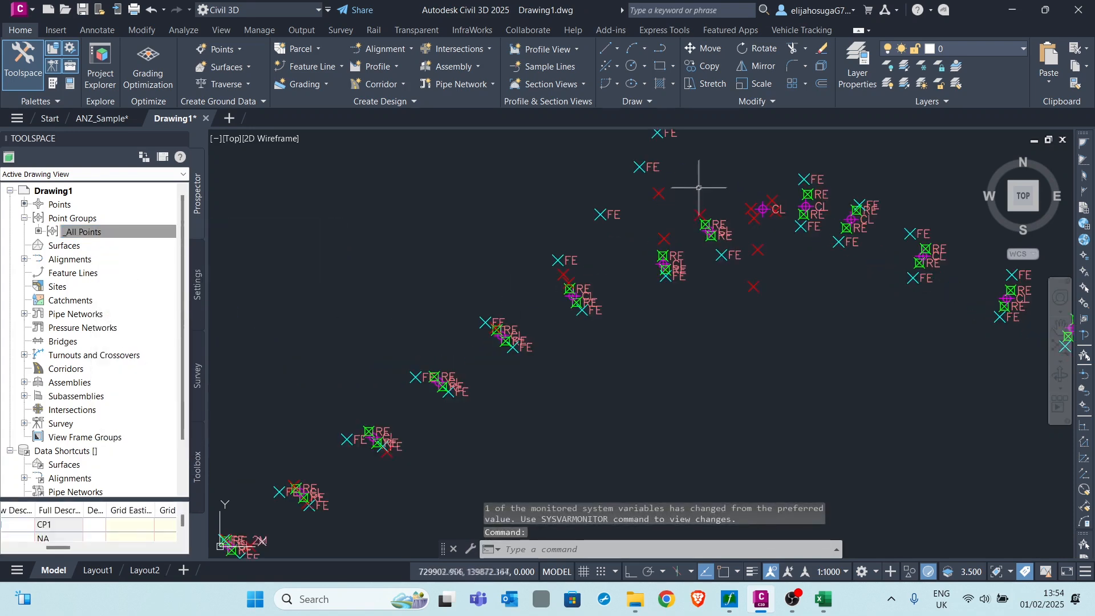
pyautogui.scroll(3, 503, 366)
pyautogui.scroll(-8, 496, 319)
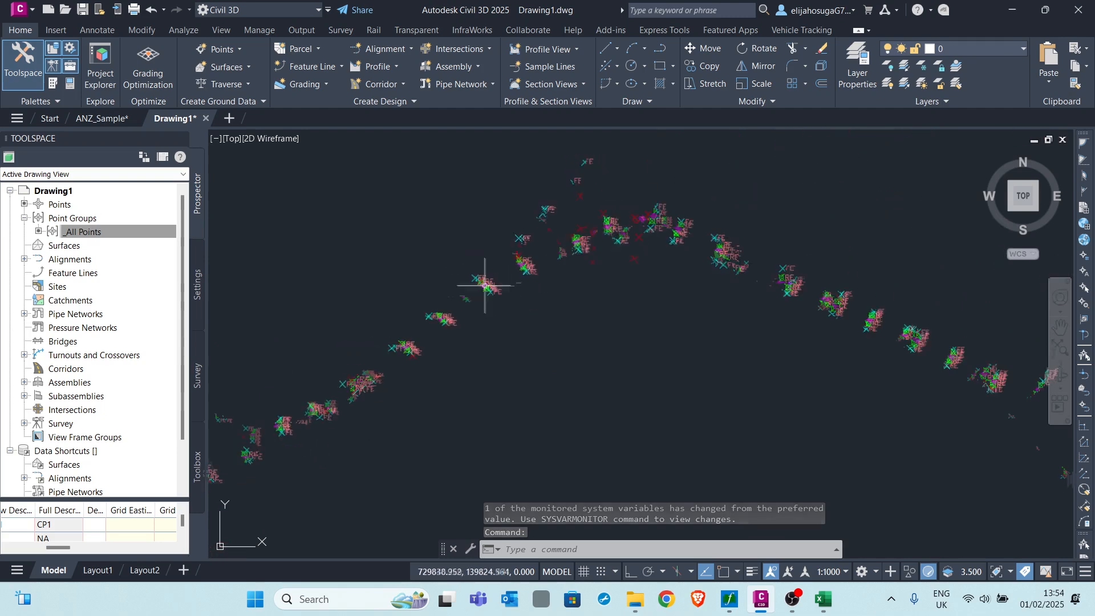
pyautogui.scroll(5, 770, 268)
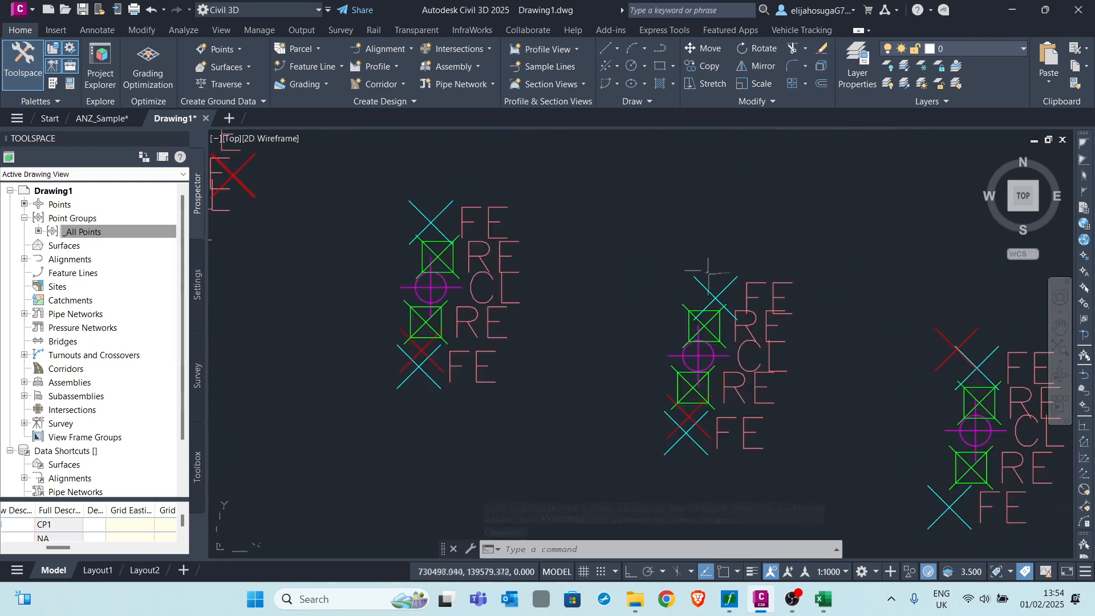
# Step: Set the drawing's annotation scale to 1:500 to reduce the size of the survey point markers and labels
pyautogui.scroll(-3, 842, 380)
pyautogui.moveTo(841, 381); pyautogui.dragTo(831, 368, button='middle')
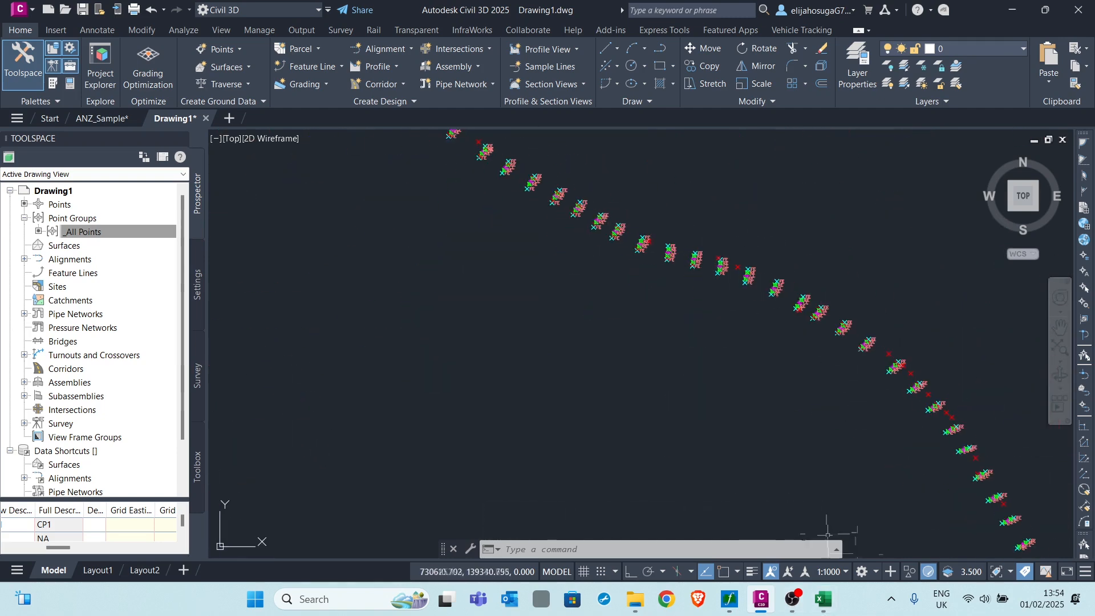
pyautogui.click(834, 577)
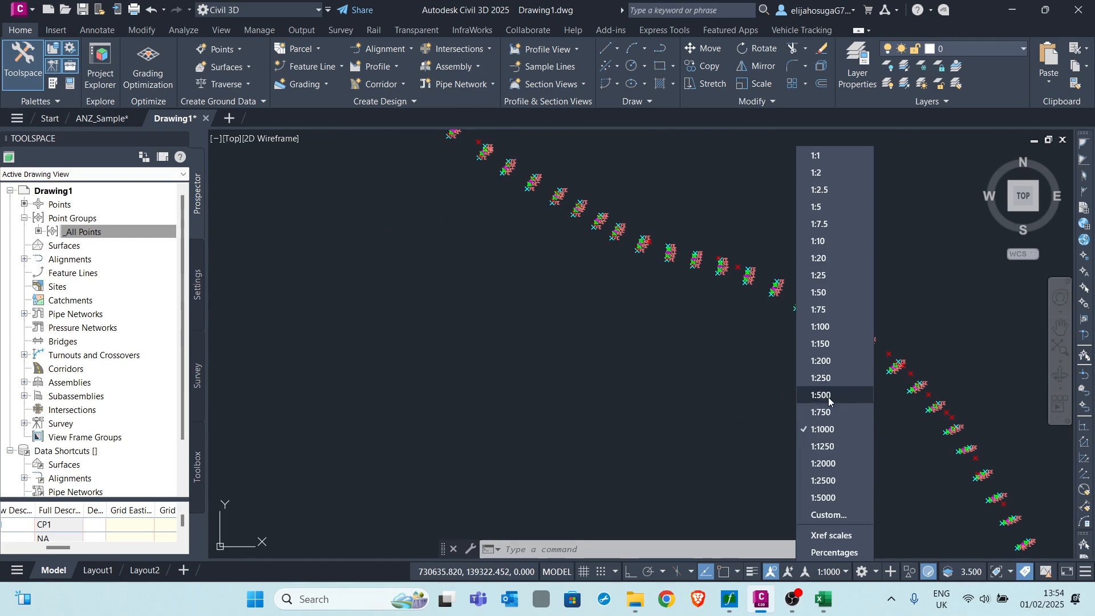
pyautogui.click(821, 395)
pyautogui.scroll(5, 853, 343)
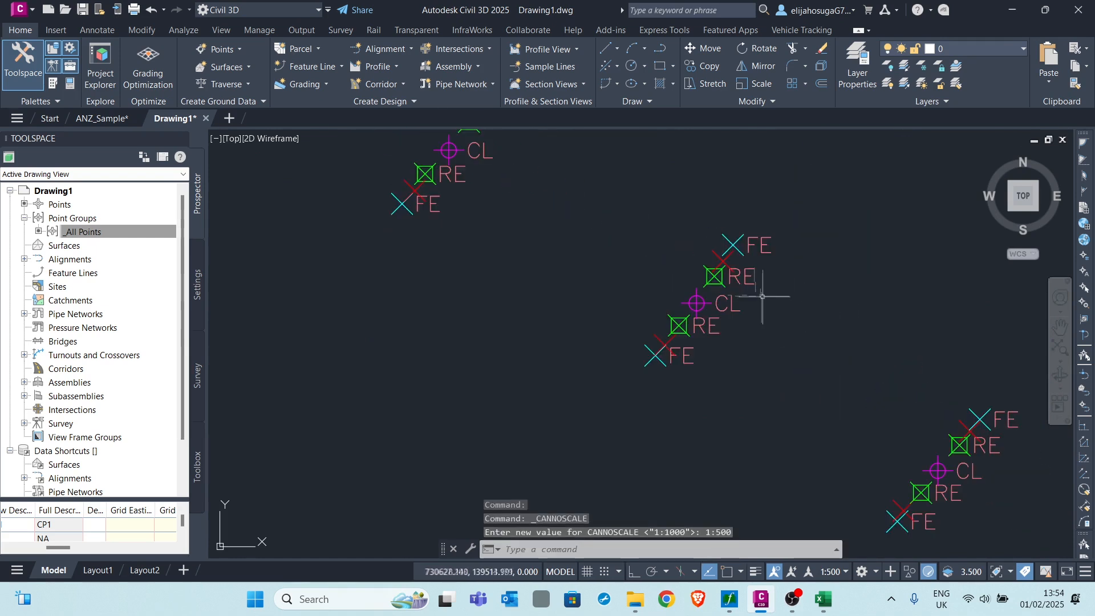
pyautogui.moveTo(762, 296); pyautogui.dragTo(757, 268, button='middle')
# Step: Examine the FE, RE and CL point markers and labels around the road junction and along its eastern branch
pyautogui.scroll(-5, 722, 297)
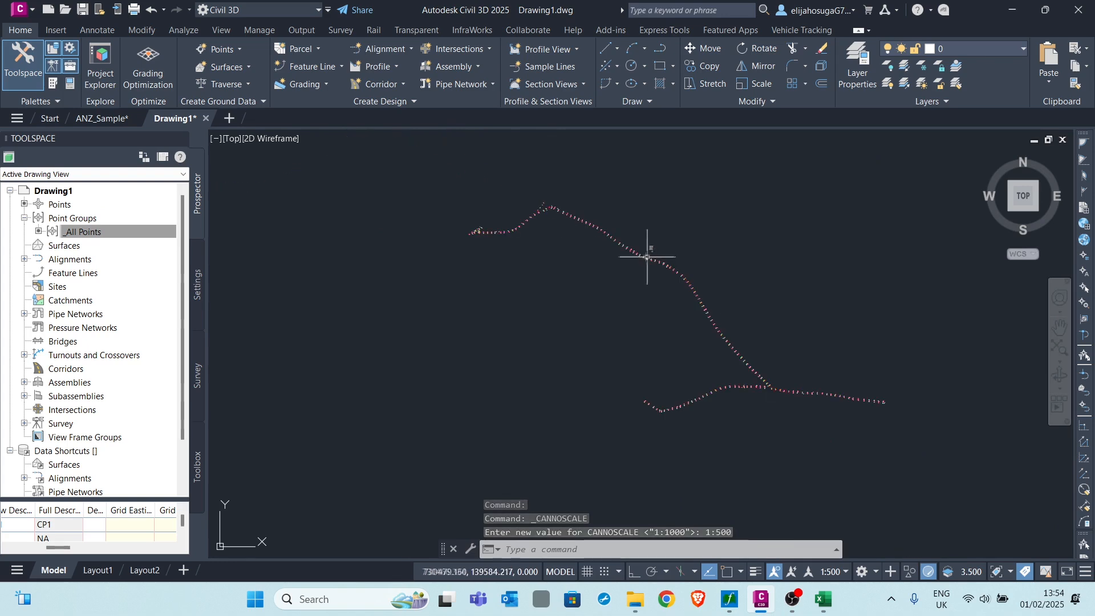
pyautogui.scroll(5, 757, 380)
pyautogui.scroll(-5, 659, 330)
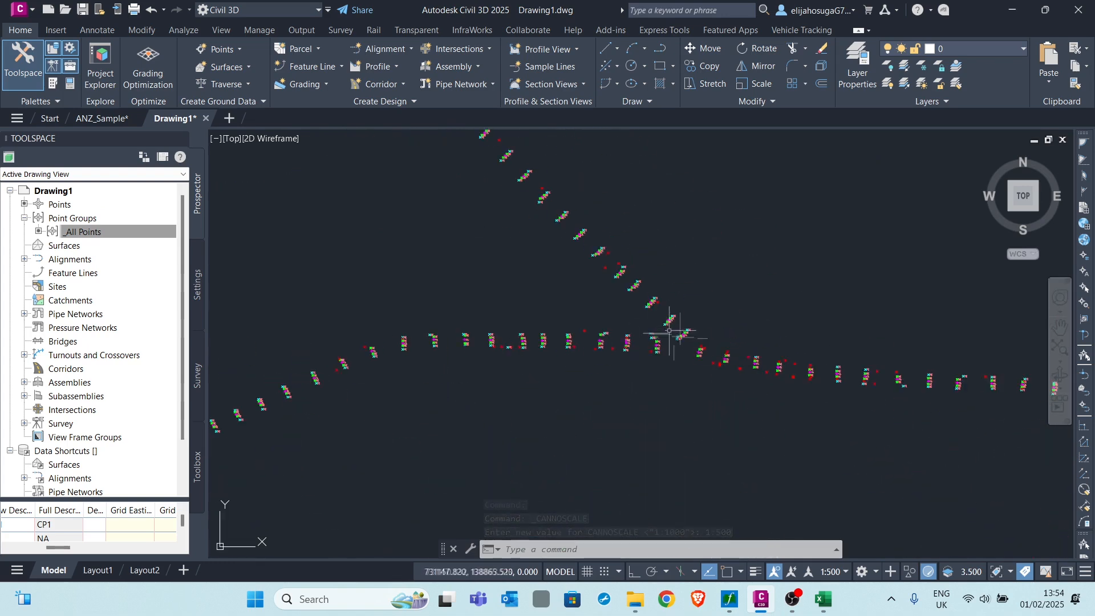
pyautogui.scroll(5, 848, 374)
pyautogui.scroll(2, 848, 374)
pyautogui.scroll(-5, 772, 349)
pyautogui.scroll(2, 720, 335)
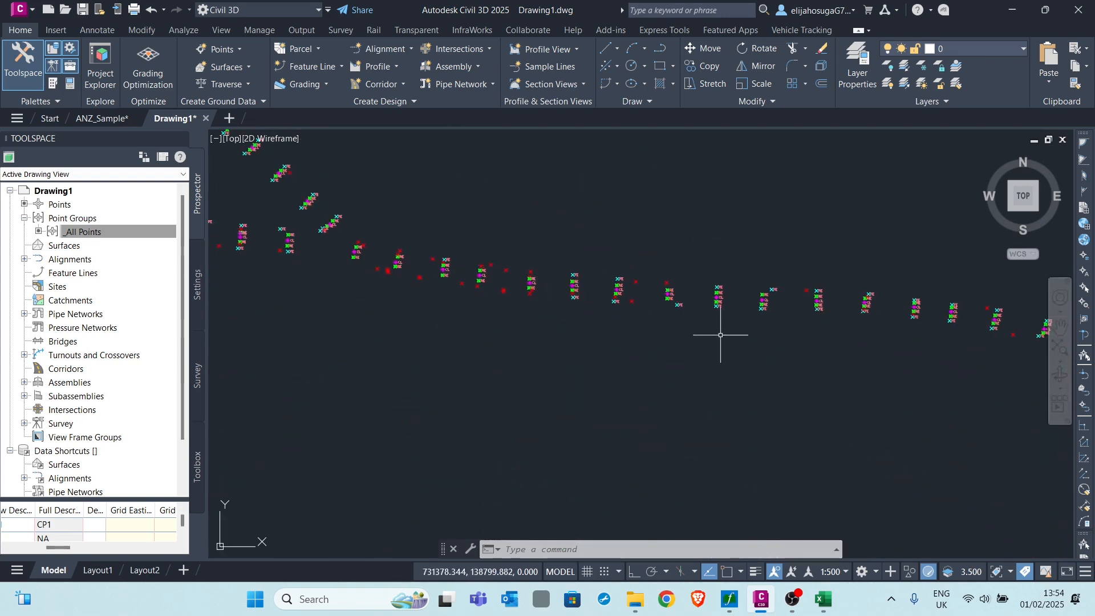
pyautogui.scroll(5, 767, 305)
pyautogui.scroll(-5, 758, 300)
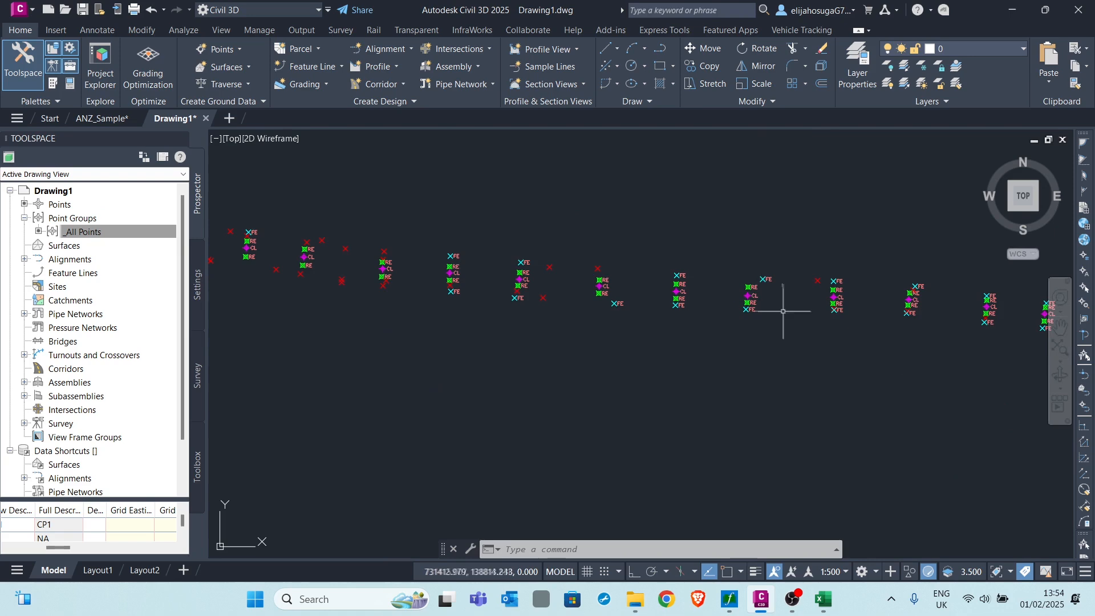
pyautogui.scroll(2, 775, 311)
pyautogui.scroll(-2, 765, 305)
pyautogui.scroll(6, 777, 293)
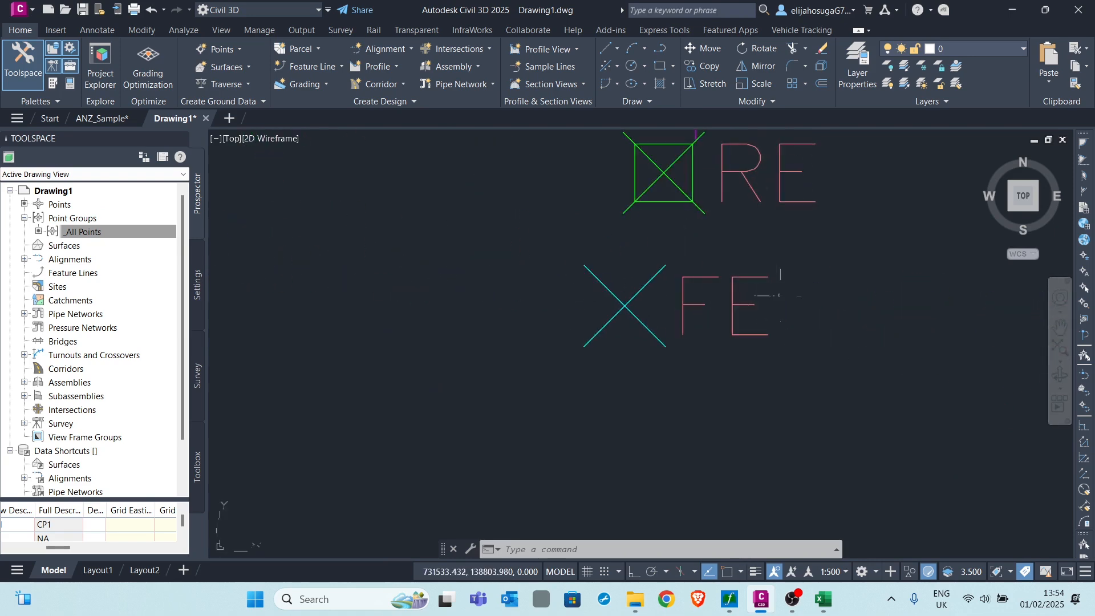
pyautogui.scroll(-6, 779, 294)
pyautogui.scroll(5, 912, 313)
pyautogui.scroll(-2, 912, 311)
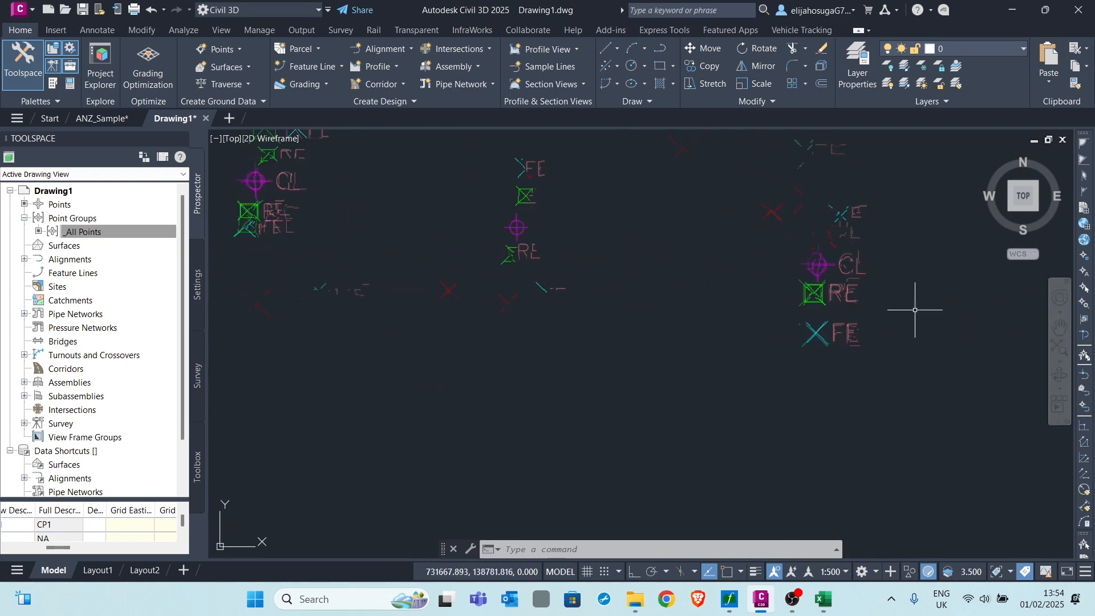
pyautogui.scroll(1, 915, 309)
pyautogui.scroll(-2, 891, 244)
pyautogui.scroll(4, 890, 250)
pyautogui.scroll(-5, 878, 268)
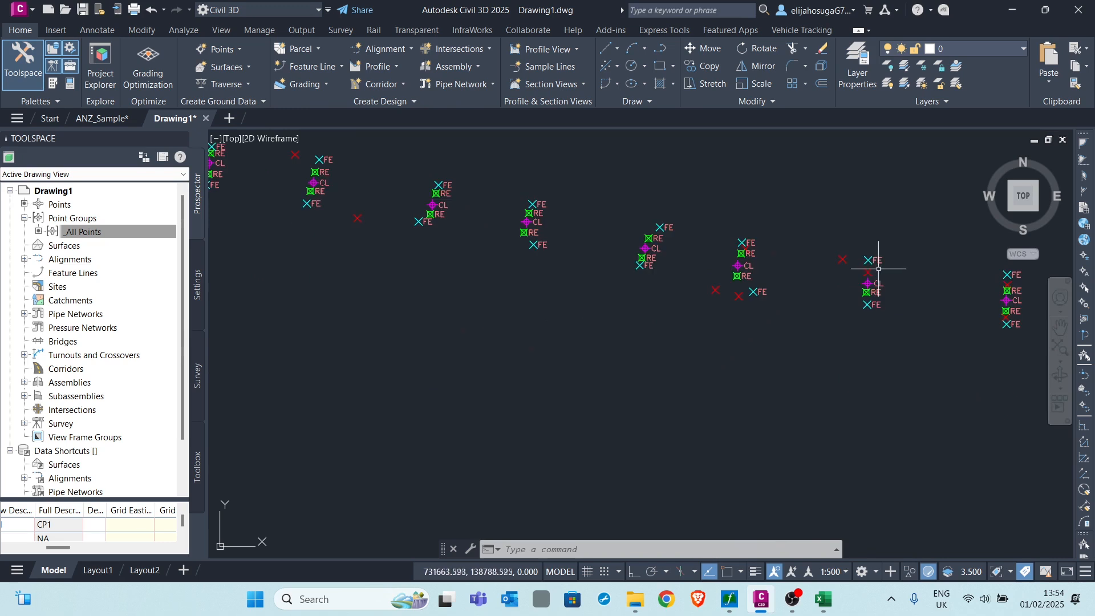
pyautogui.scroll(-3, 638, 243)
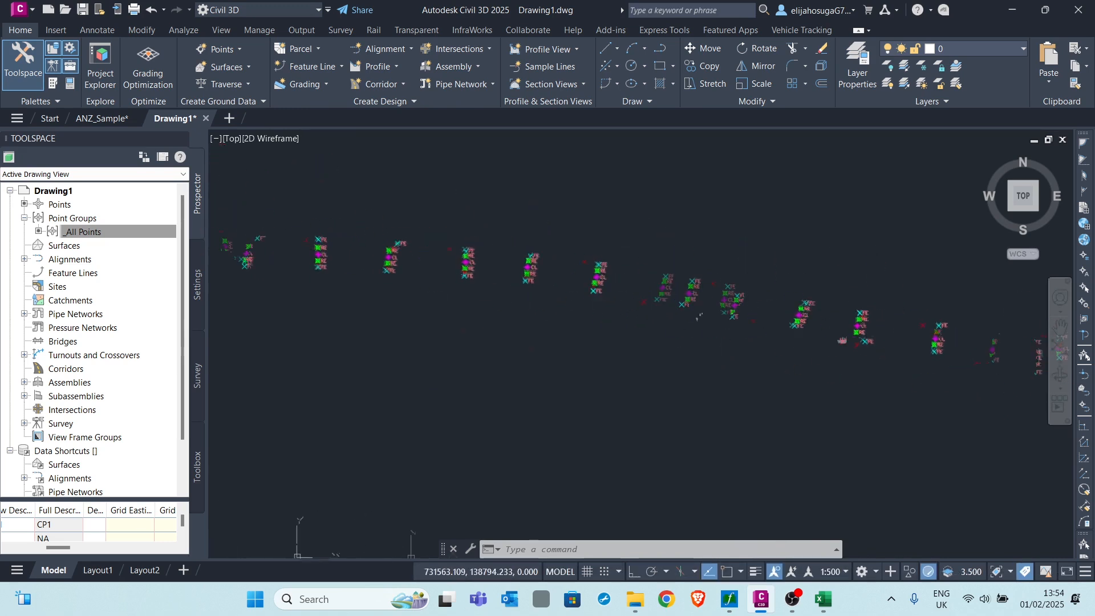
pyautogui.scroll(-2, 513, 251)
pyautogui.scroll(4, 574, 245)
pyautogui.scroll(-6, 582, 268)
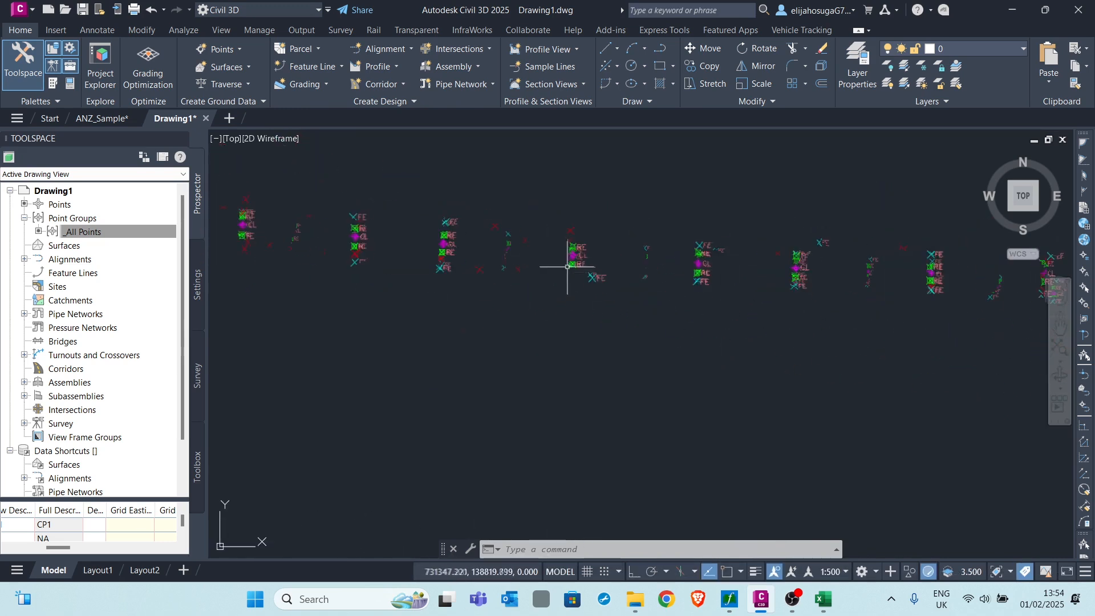
pyautogui.scroll(-3, 569, 271)
pyautogui.scroll(2, 470, 225)
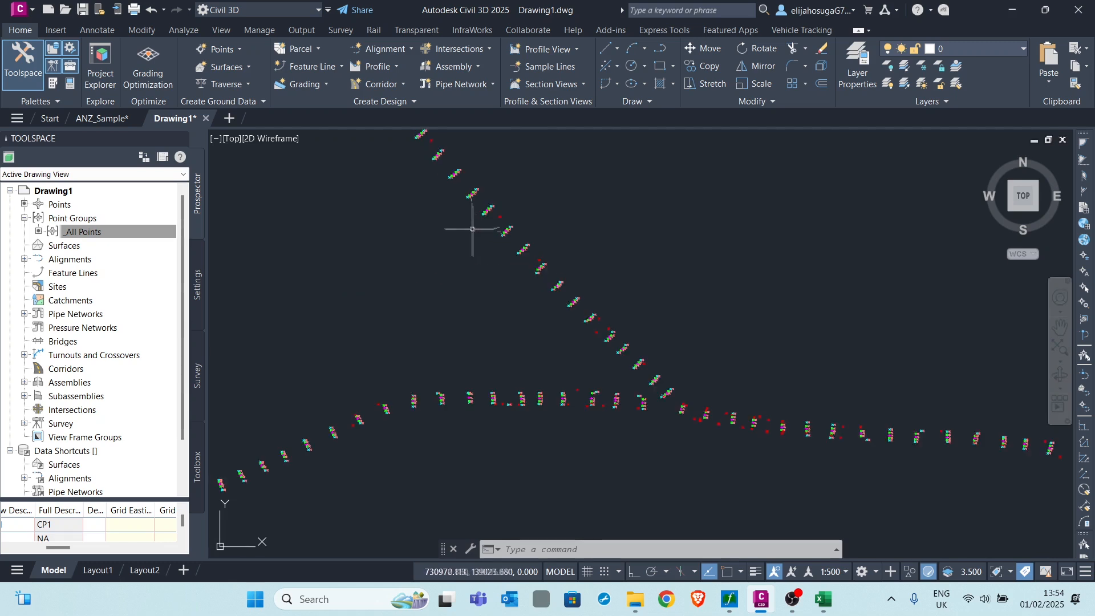
# Step: Inspect the styled survey points along the diagonal road stretch and around the bend near the road's northwestern end
pyautogui.scroll(4, 581, 221)
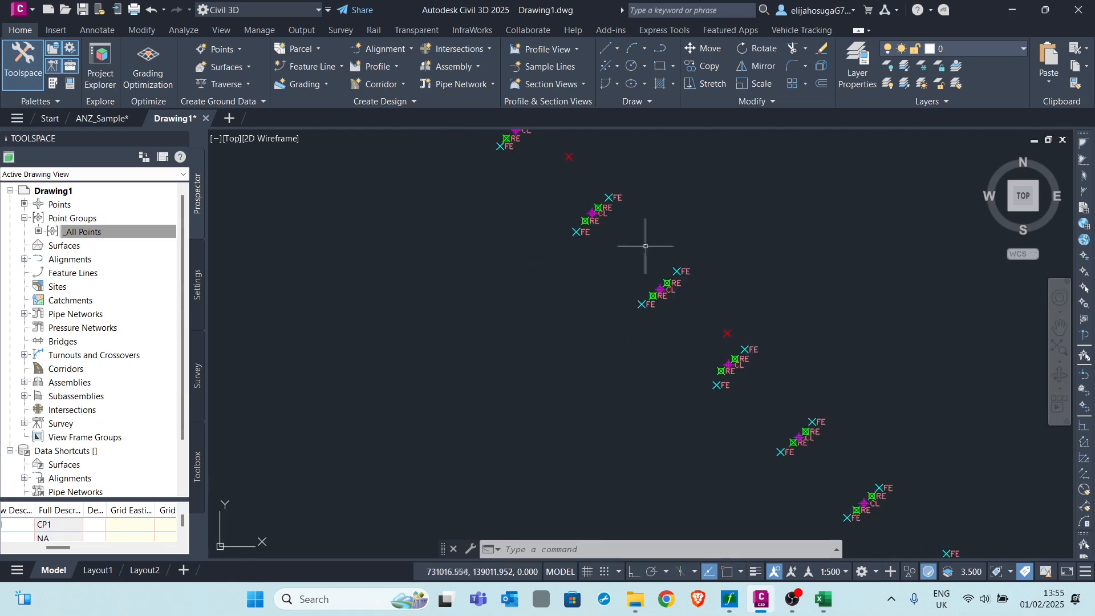
pyautogui.scroll(-4, 796, 280)
pyautogui.scroll(-2, 639, 305)
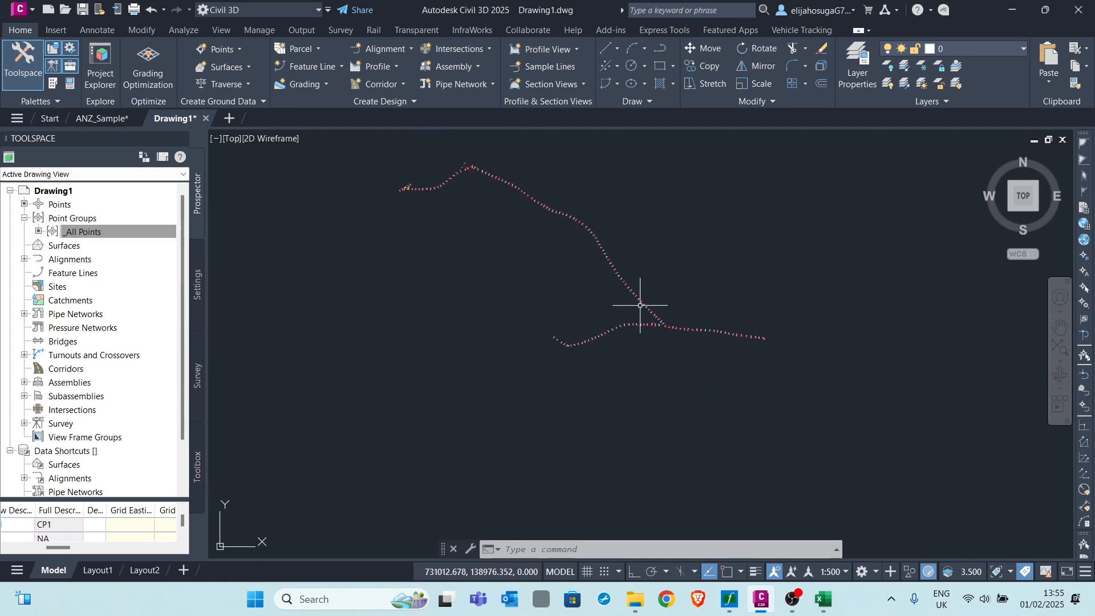
pyautogui.scroll(5, 508, 181)
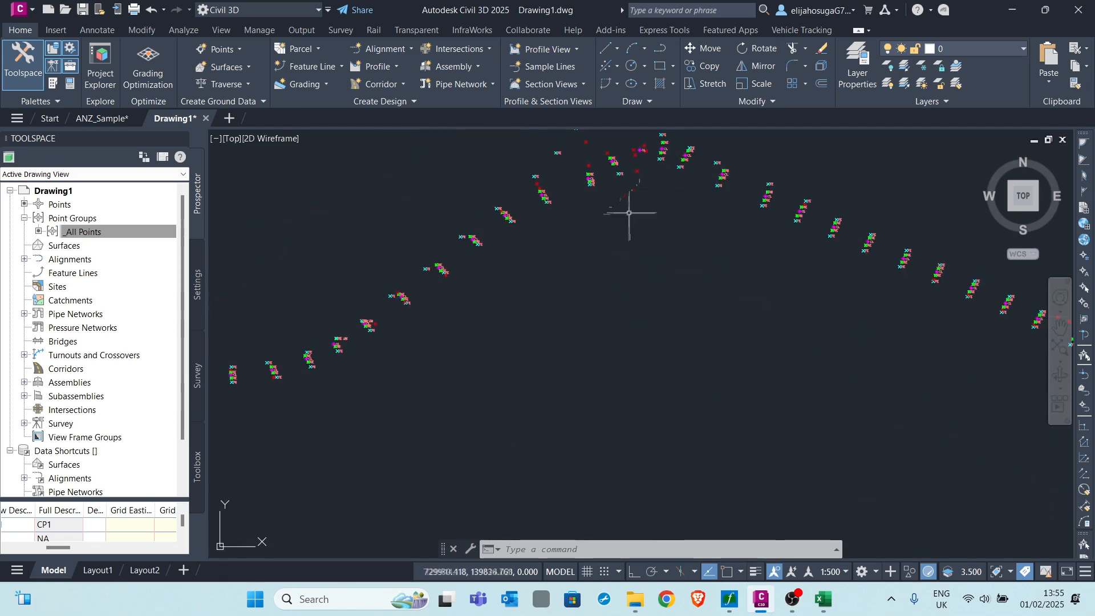
pyautogui.scroll(4, 471, 246)
pyautogui.scroll(-9, 470, 240)
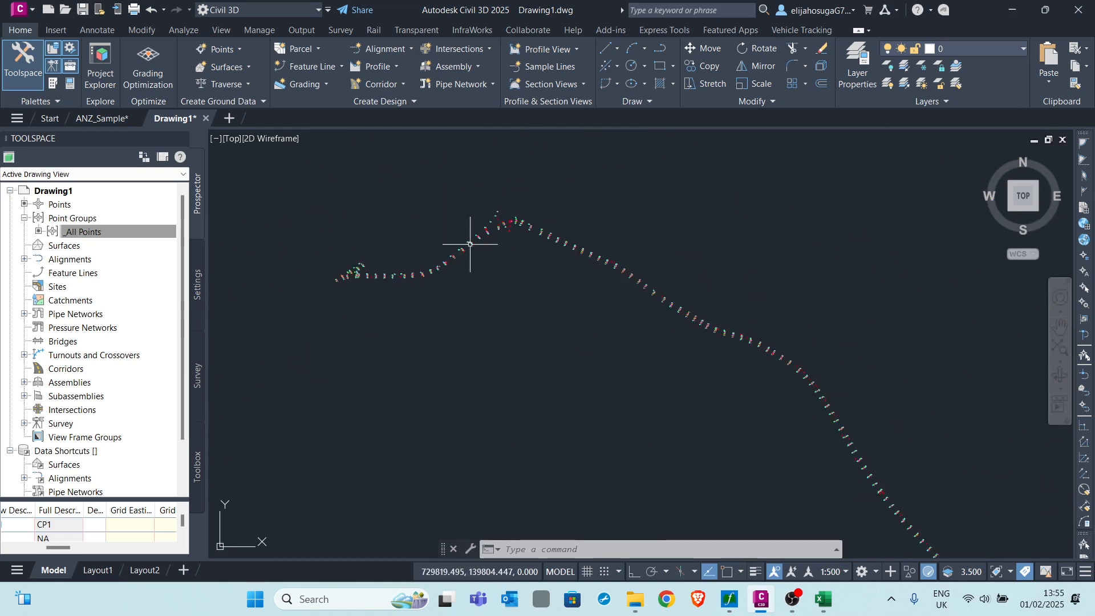
pyautogui.scroll(-2, 640, 252)
pyautogui.scroll(6, 694, 374)
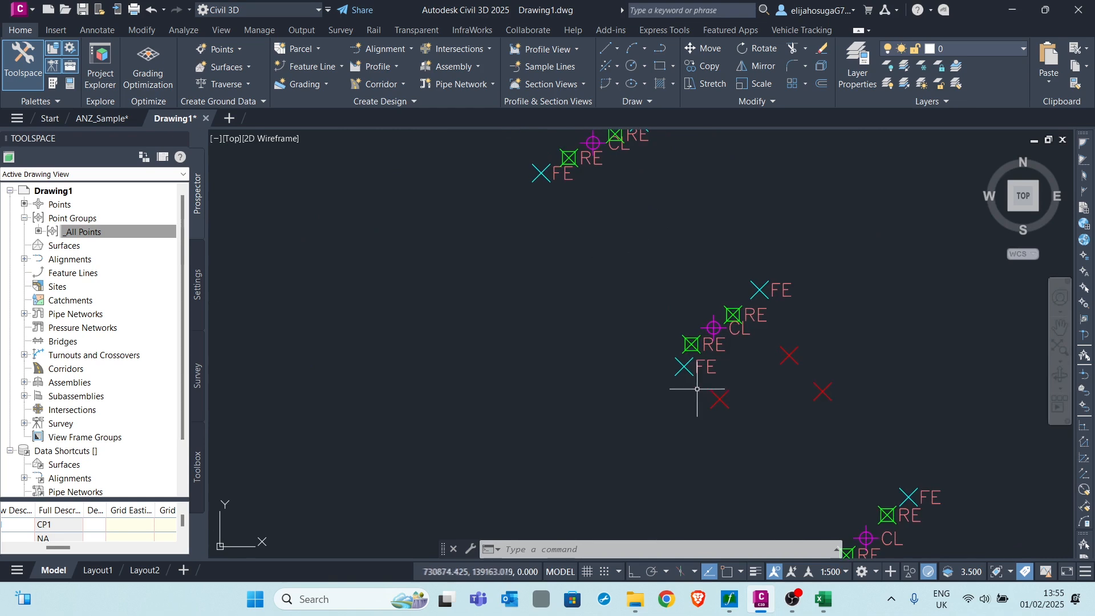
pyautogui.scroll(-6, 685, 328)
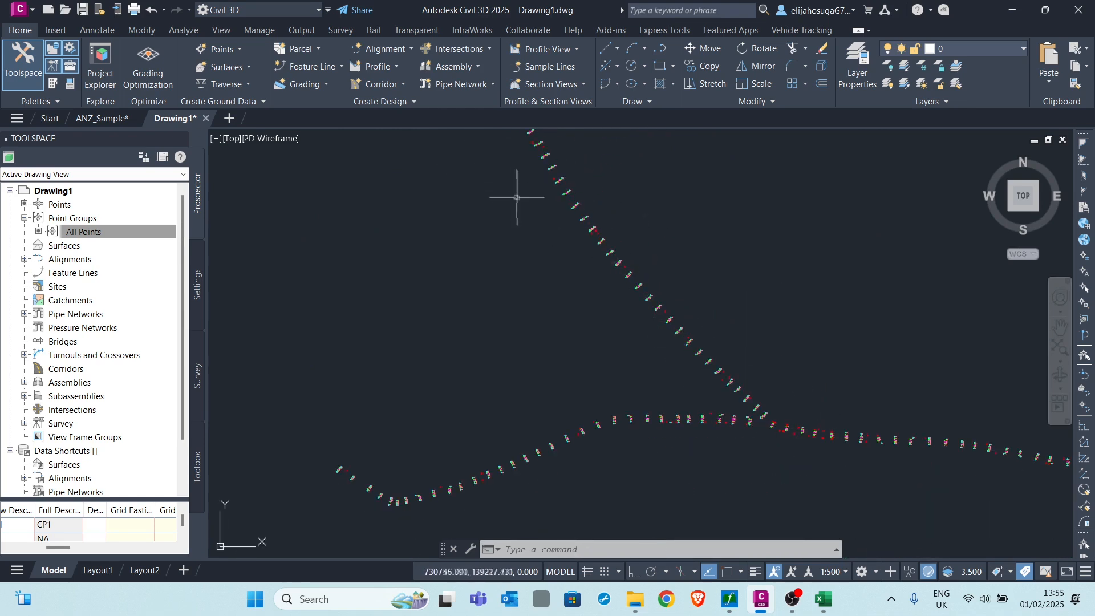
pyautogui.scroll(-5, 524, 211)
pyautogui.scroll(7, 676, 359)
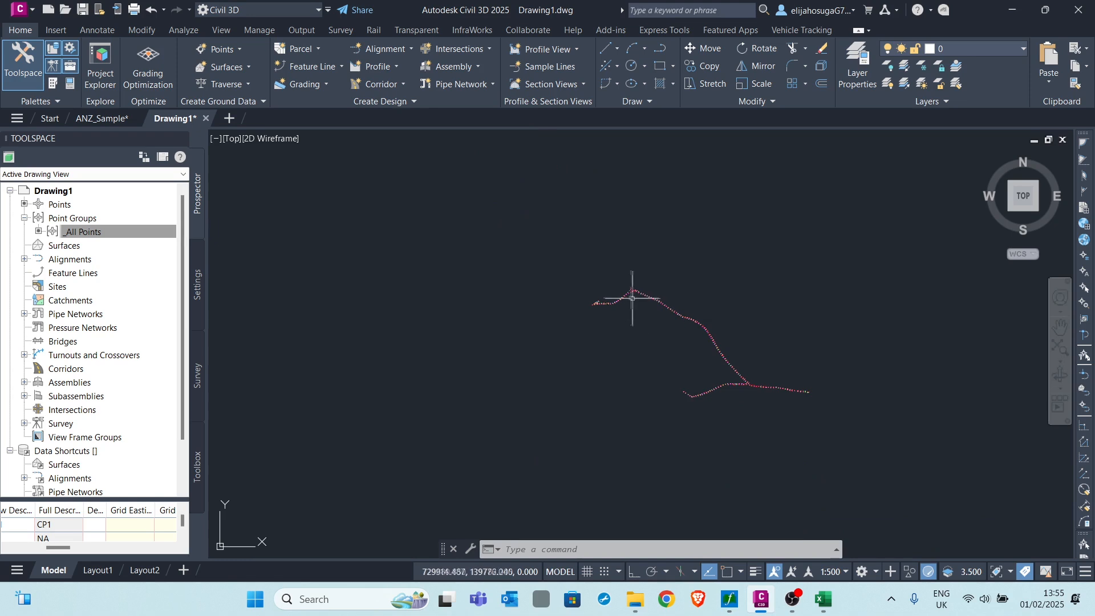
pyautogui.scroll(6, 570, 298)
pyautogui.scroll(-5, 469, 244)
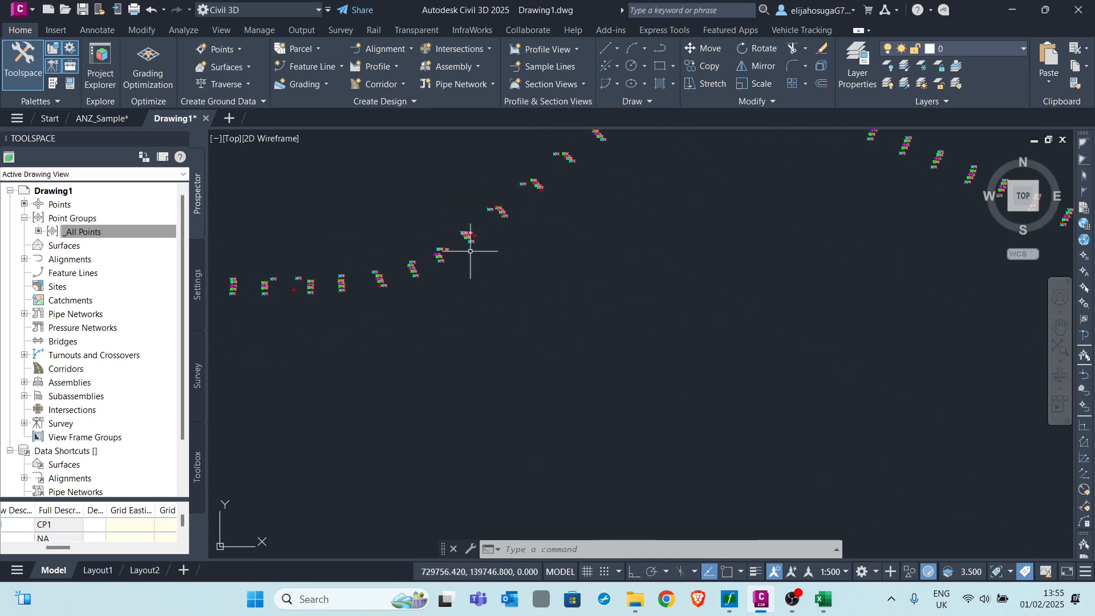